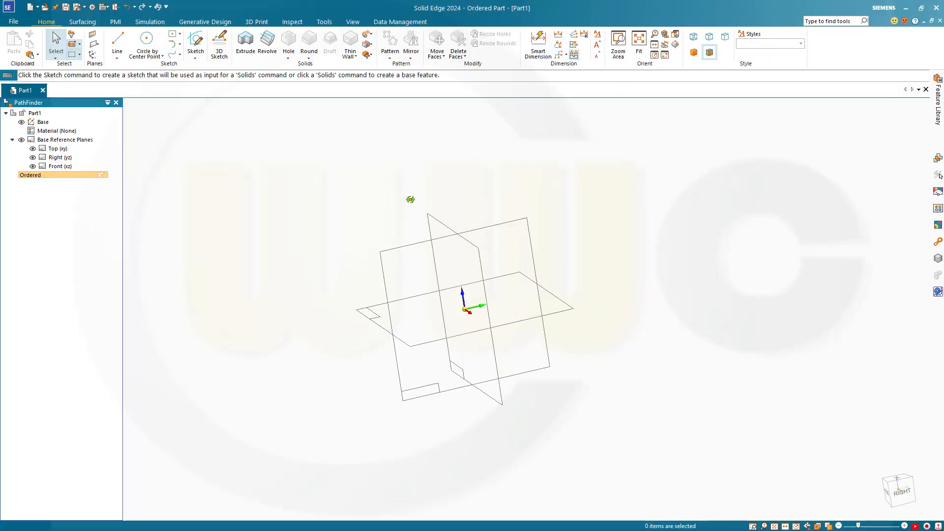
- Create a reference plane parallel to the Top (xy) plane, offset 193,94-6 mm above it
middle_drag(411, 199, 372, 207)
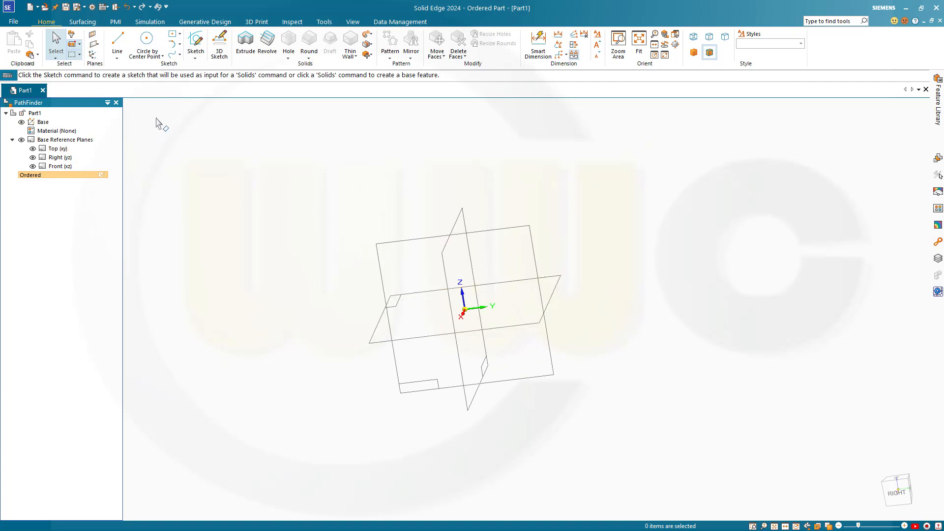
click(96, 46)
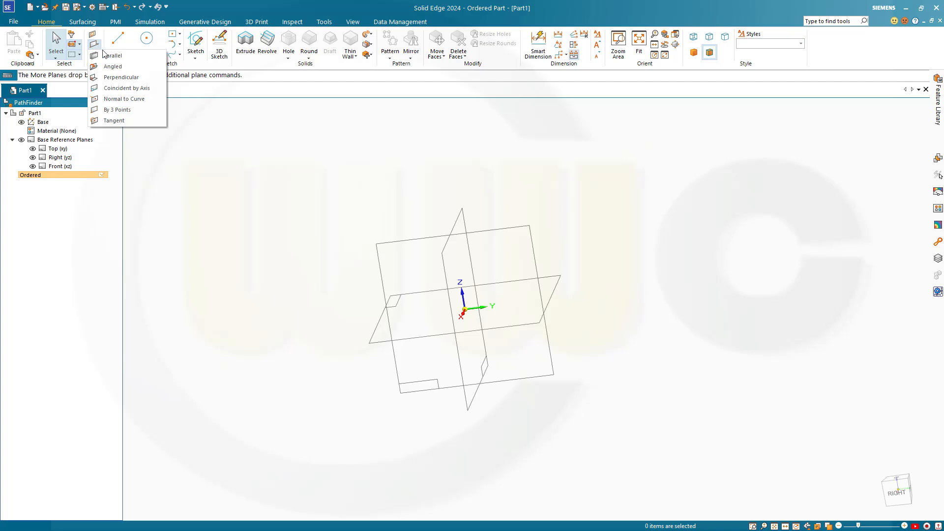
click(170, 68)
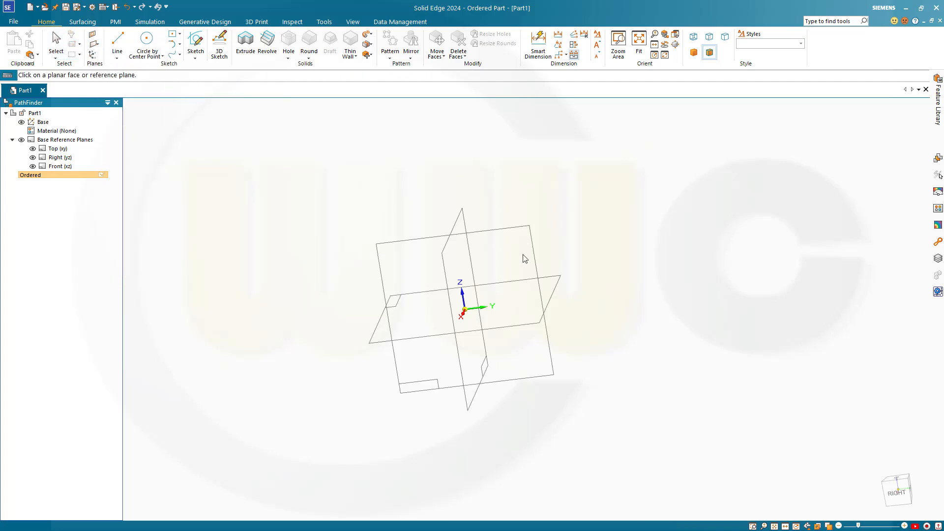
click(514, 328)
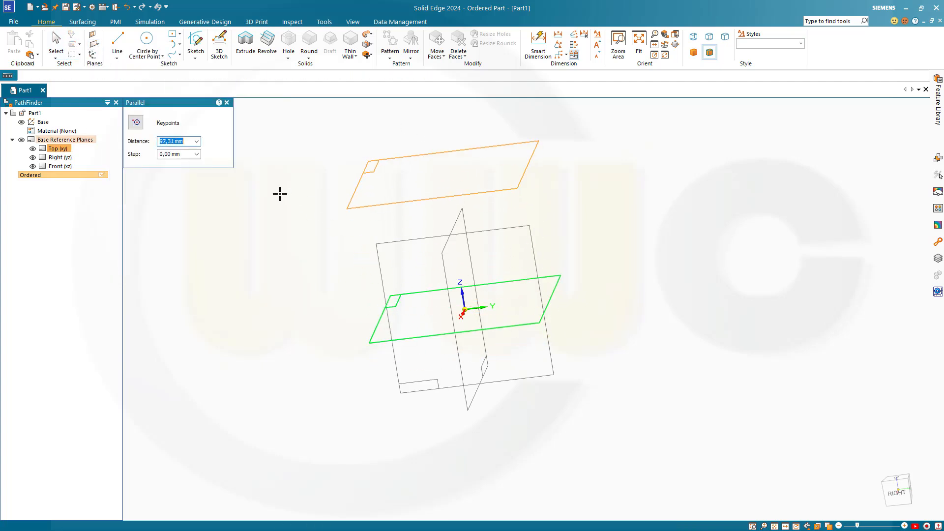
text(193,94-6)
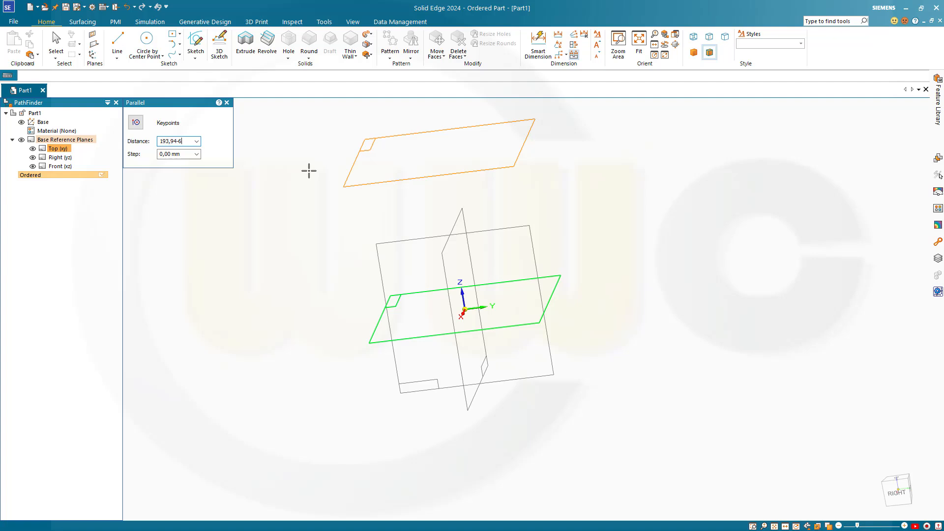
key(Return)
click(309, 171)
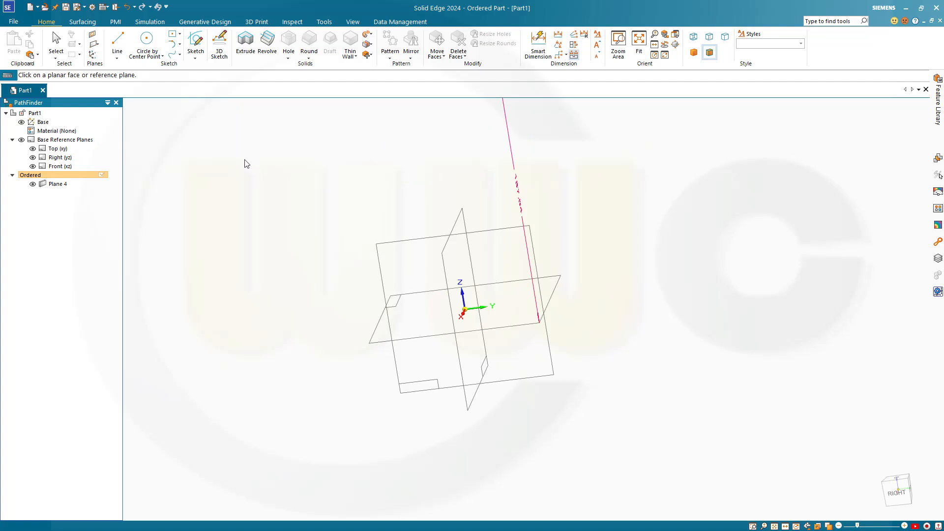
- Add a second parallel plane 193,94 mm above the Top (xy) plane
click(96, 44)
click(107, 55)
click(523, 327)
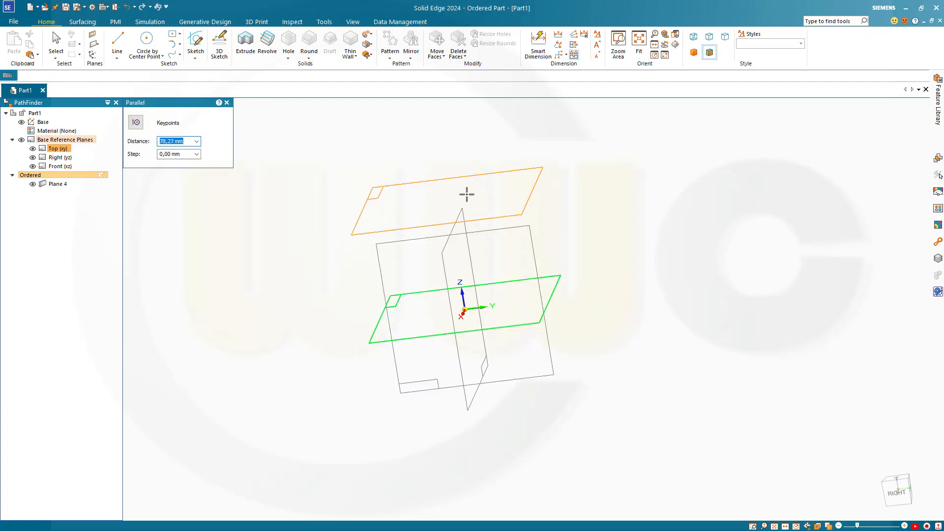
text(193,94)
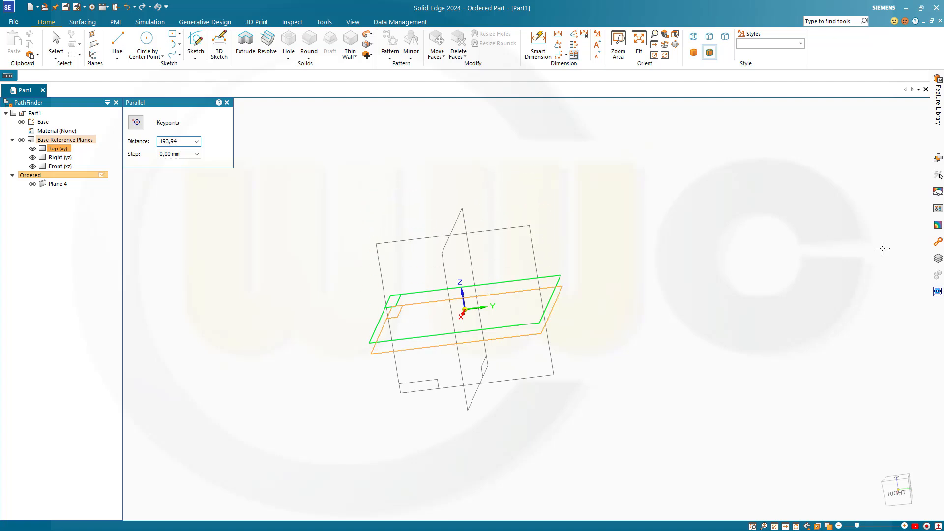
key(Tab)
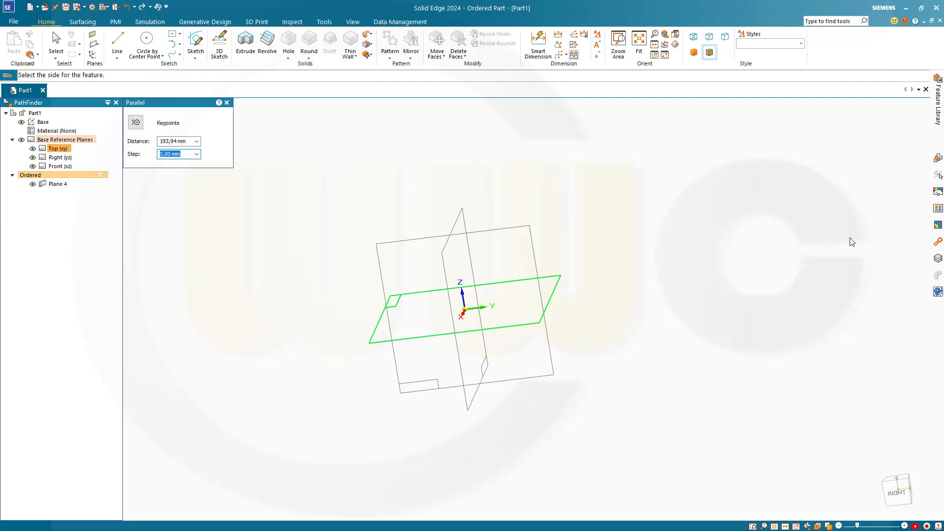
click(469, 150)
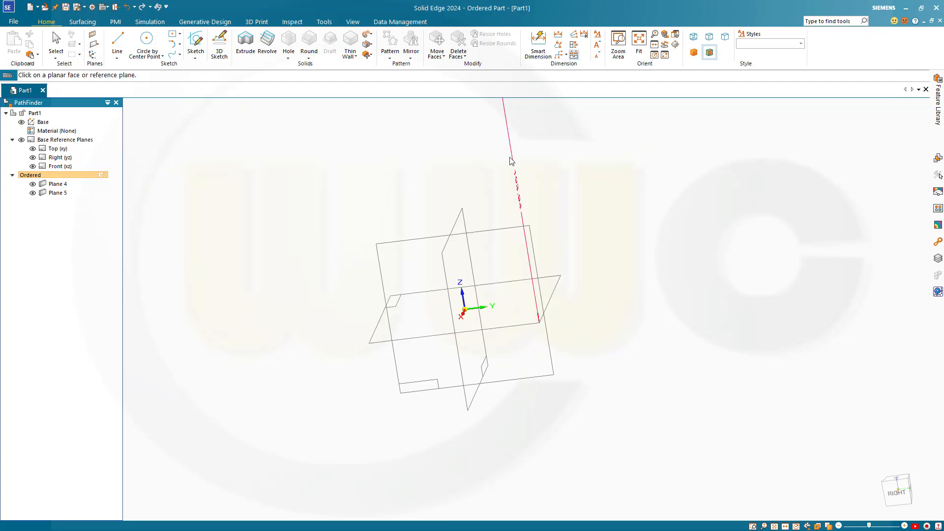
- Create a parallel reference plane 12 mm below the Top (xy) plane
scroll(569, 184, up, 3)
scroll(570, 184, down, 4)
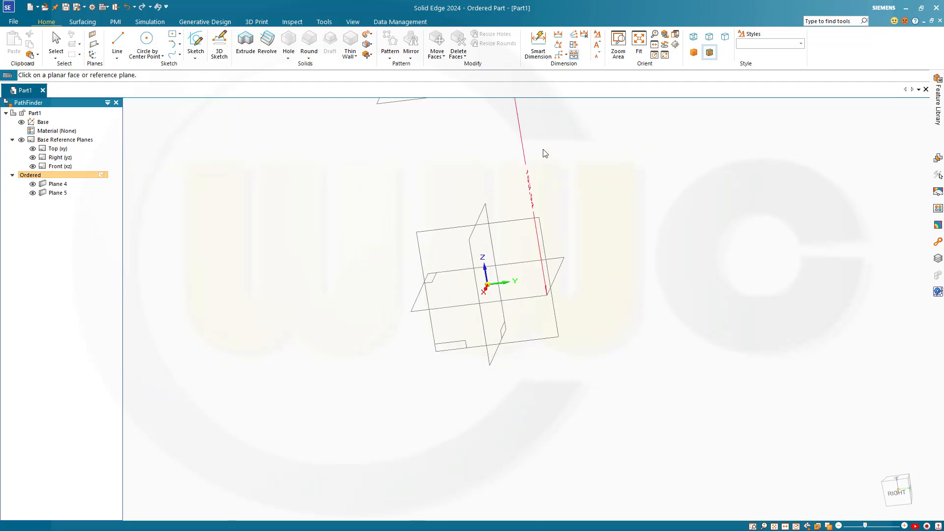
scroll(543, 153, down, 3)
shift+middle_drag(551, 153, 546, 217)
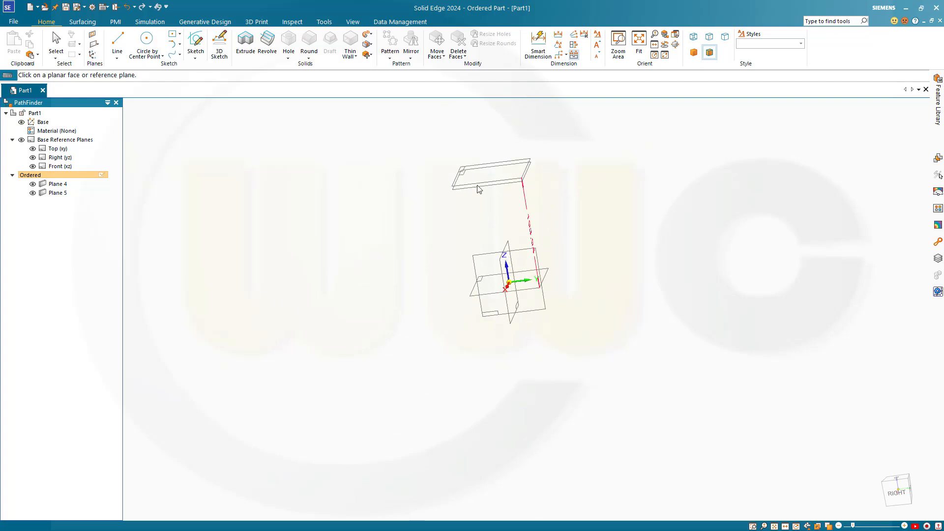
click(95, 44)
click(118, 55)
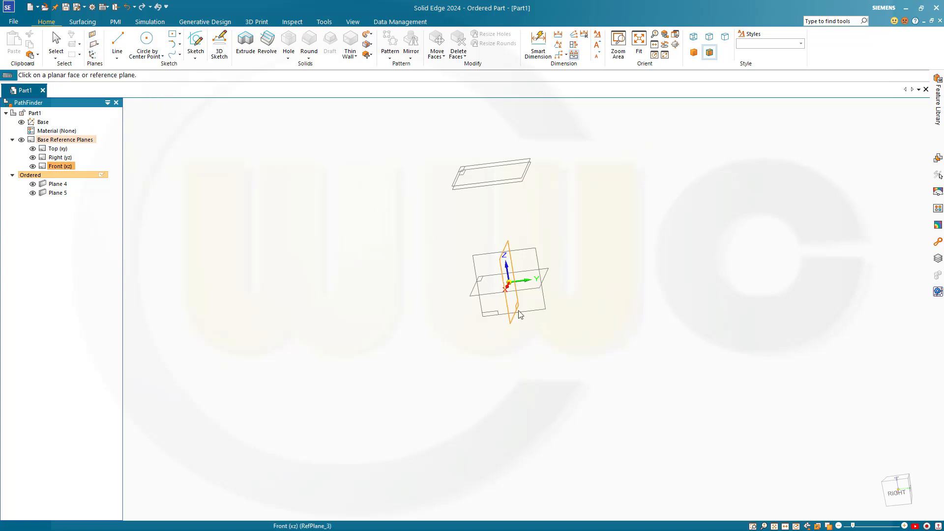
click(492, 293)
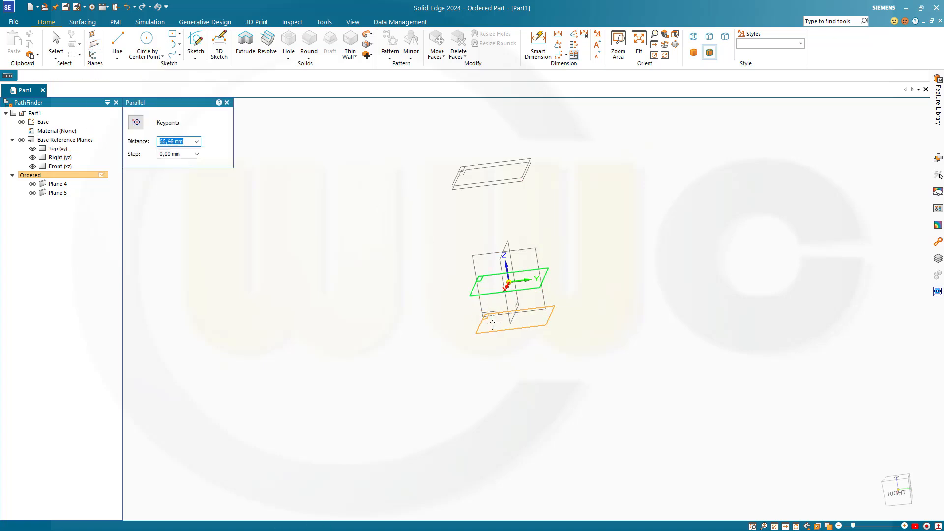
text(12)
key(Tab)
click(533, 369)
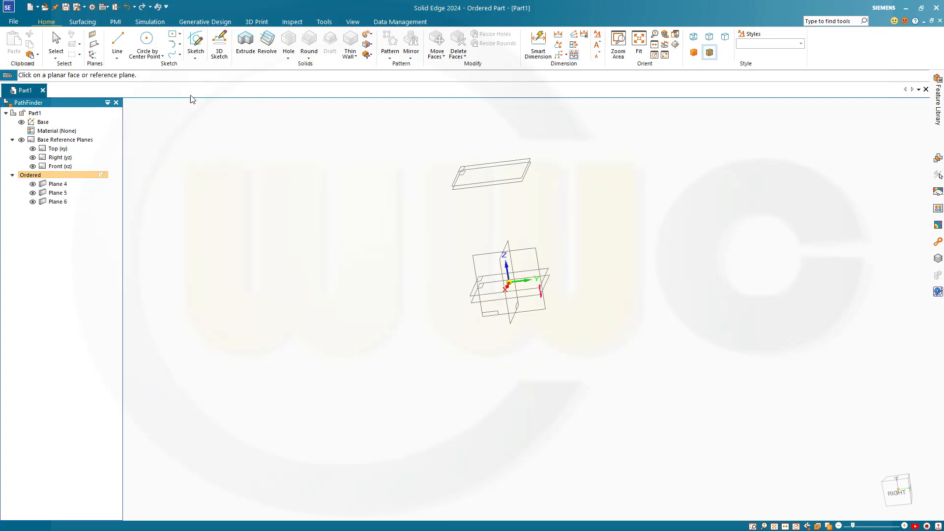
- Create a plane parallel to the Front (xz) plane, offset 135 mm in the positive Y direction
click(94, 46)
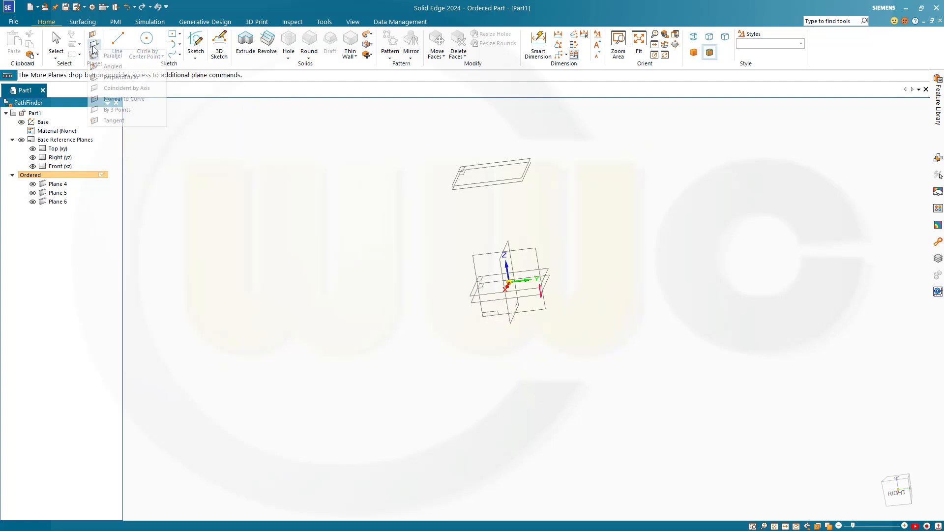
click(508, 251)
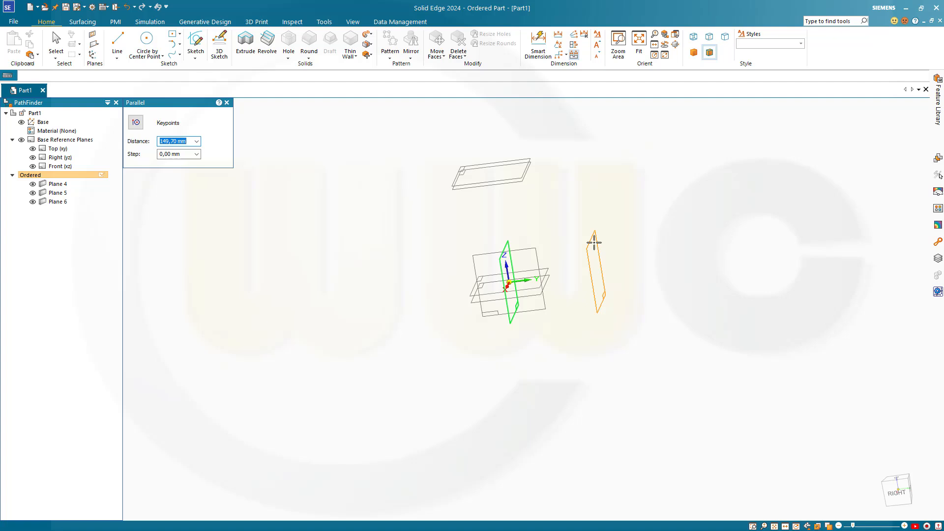
text(135)
key(Tab)
click(617, 244)
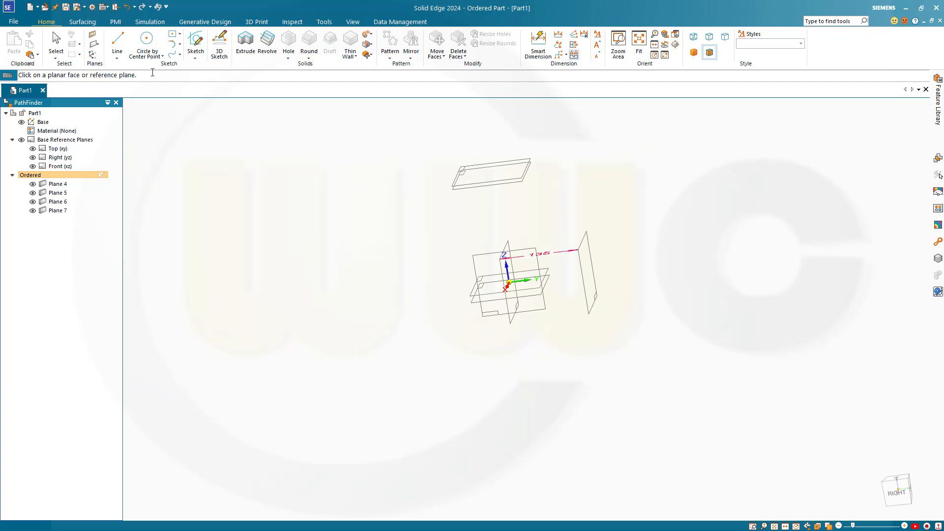
- Create another plane parallel to the Front (xz) plane, offset 135 mm in the negative Y direction
click(95, 47)
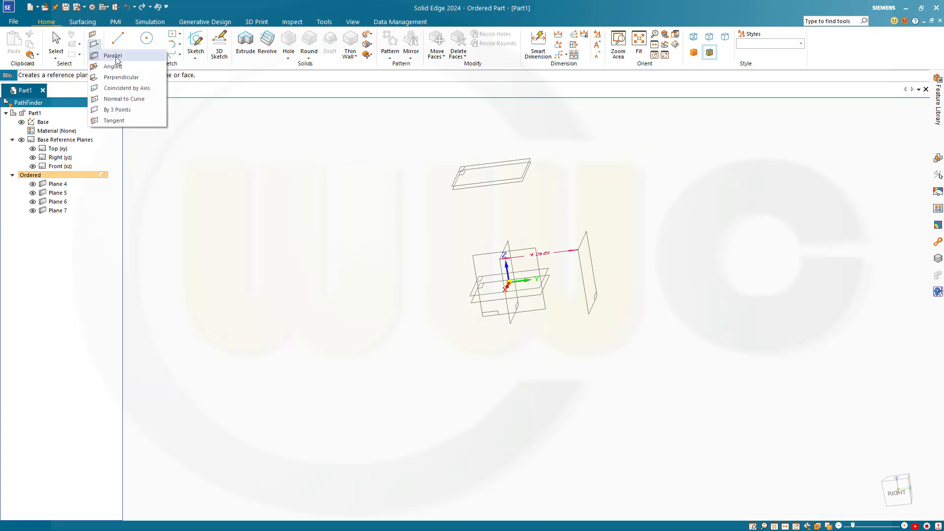
click(106, 54)
click(512, 321)
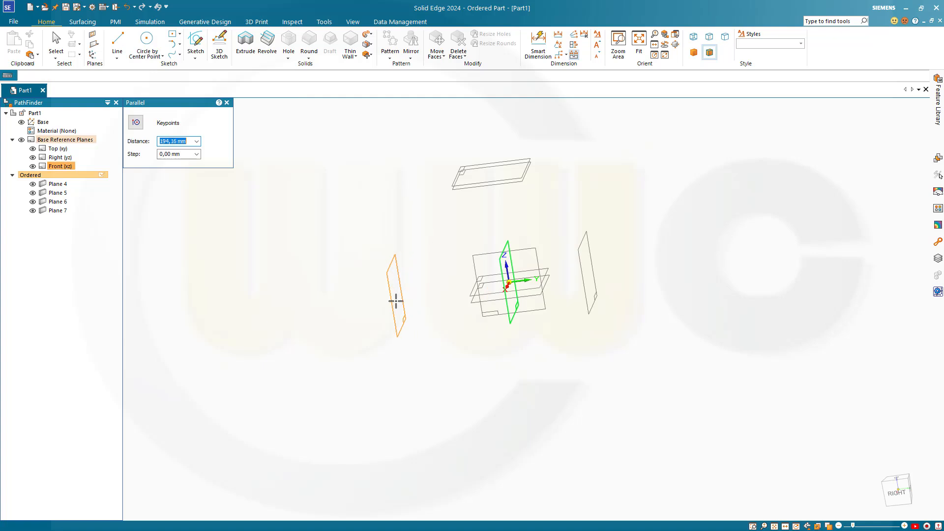
text(135)
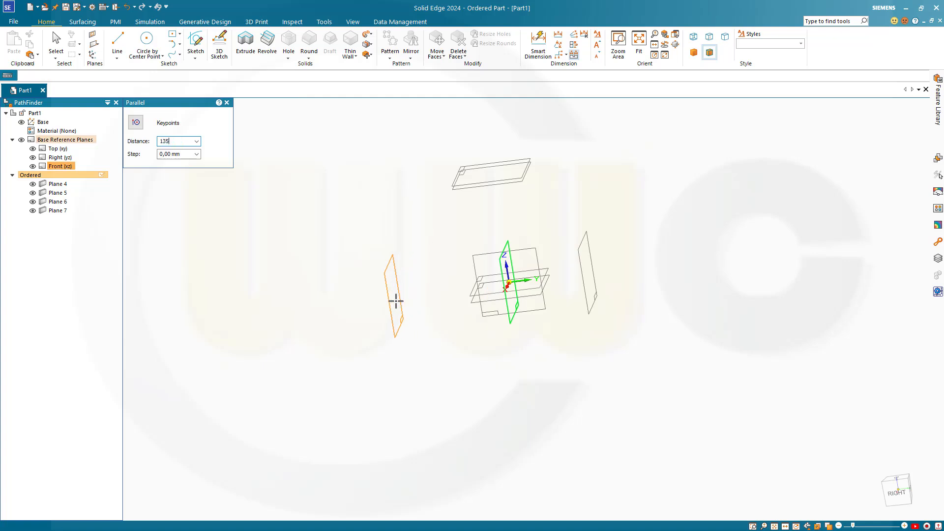
key(Tab)
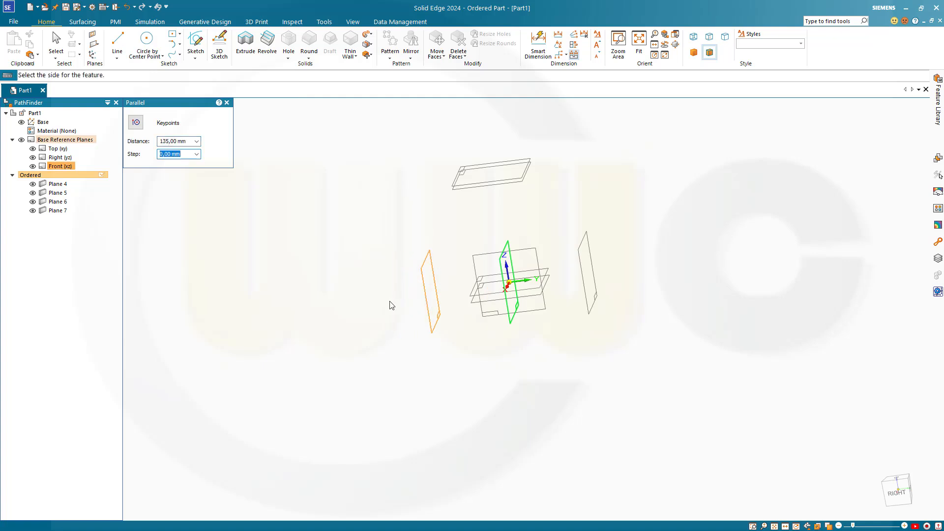
click(390, 306)
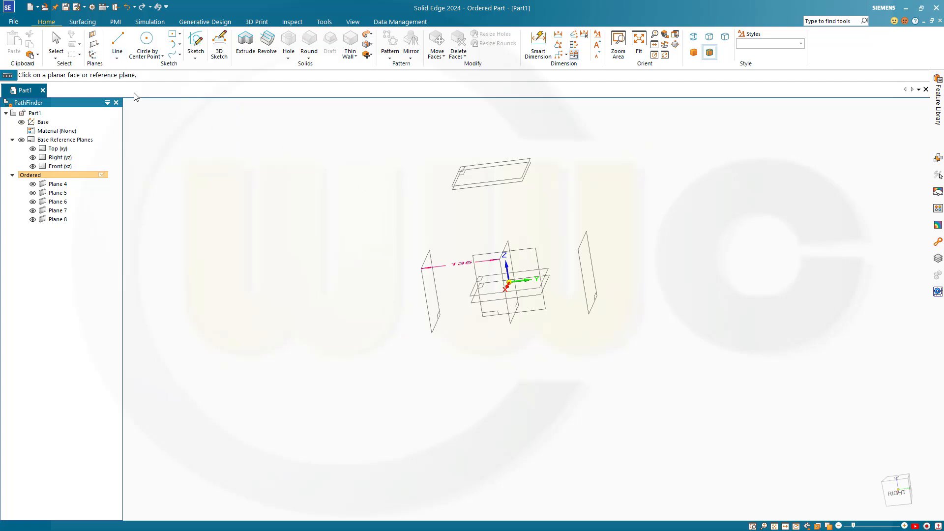
- Create a plane parallel to the Right (yz) plane, offset 42,5 mm in the positive X direction
click(96, 44)
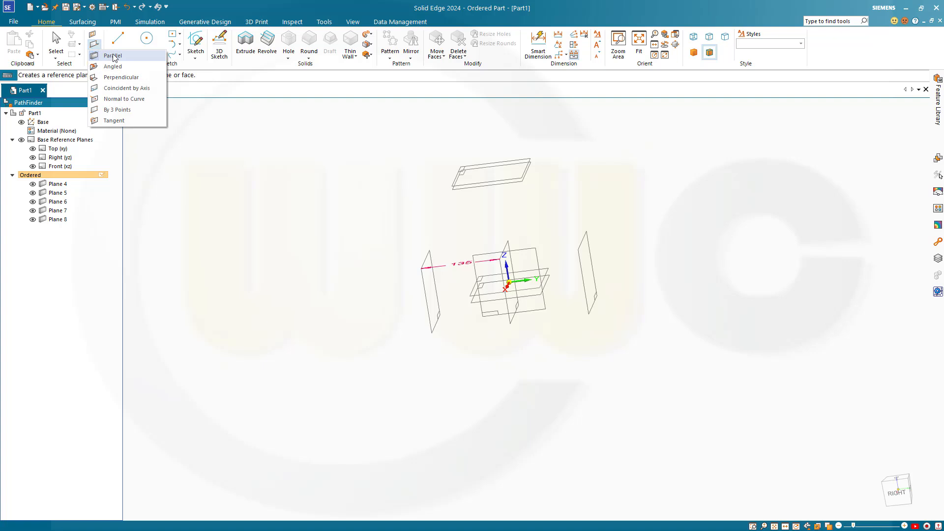
click(114, 56)
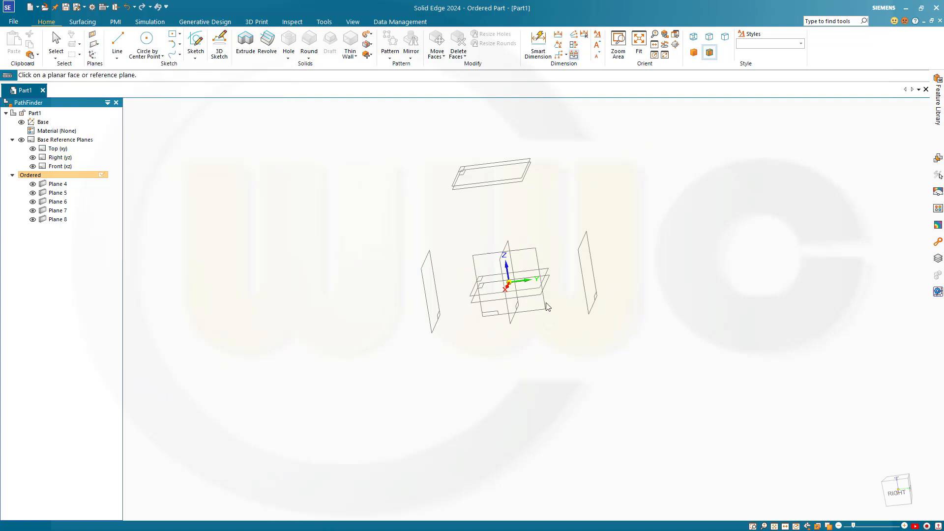
click(519, 315)
text(42)
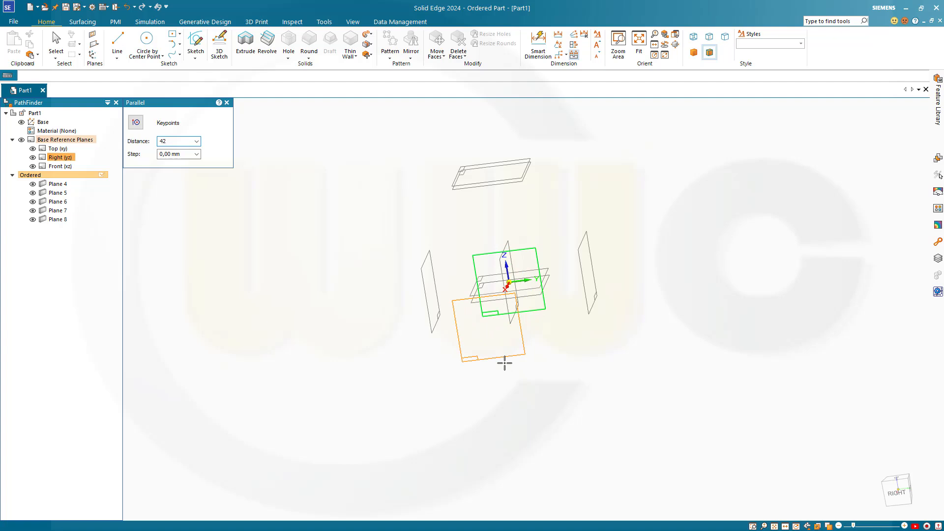
text(,5)
key(Return)
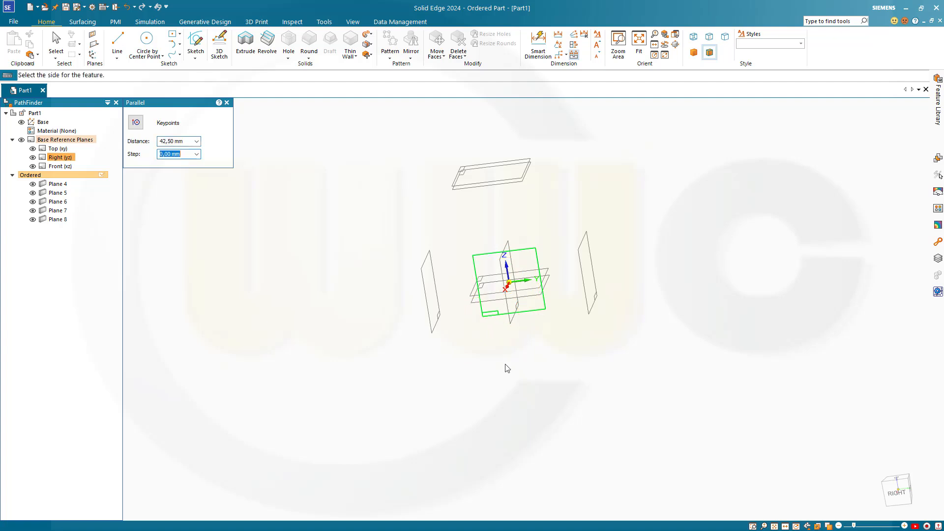
click(506, 367)
- Create another plane parallel to the Right (yz) plane, offset 42,5 mm in the negative X direction
click(99, 44)
click(116, 54)
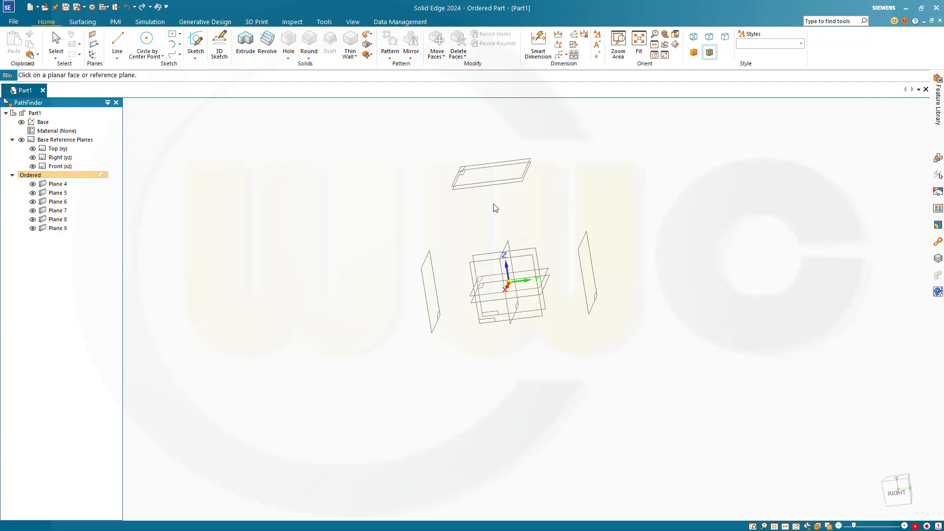
click(527, 252)
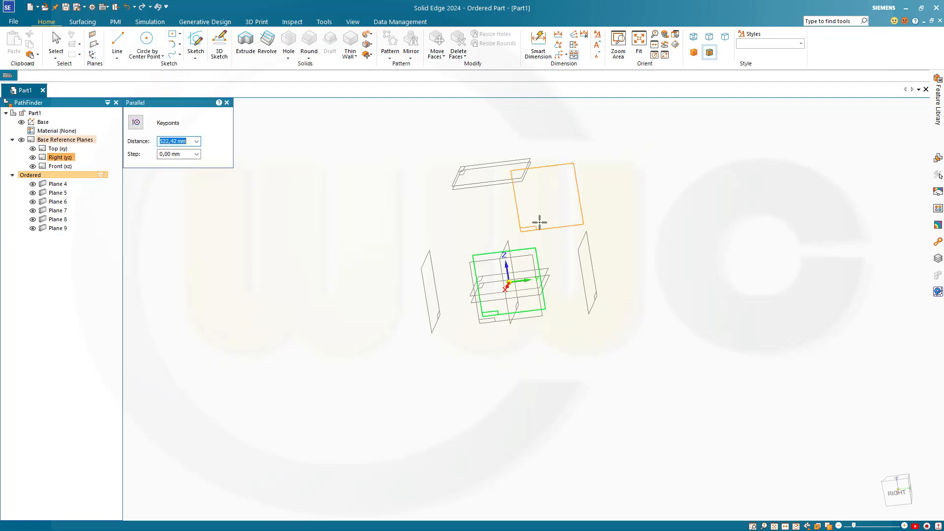
text(42)
key(Return)
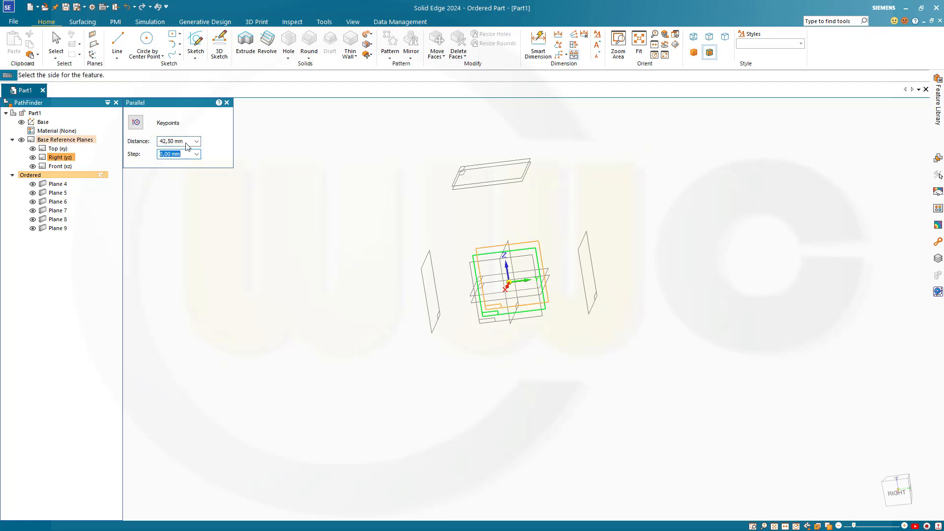
click(315, 202)
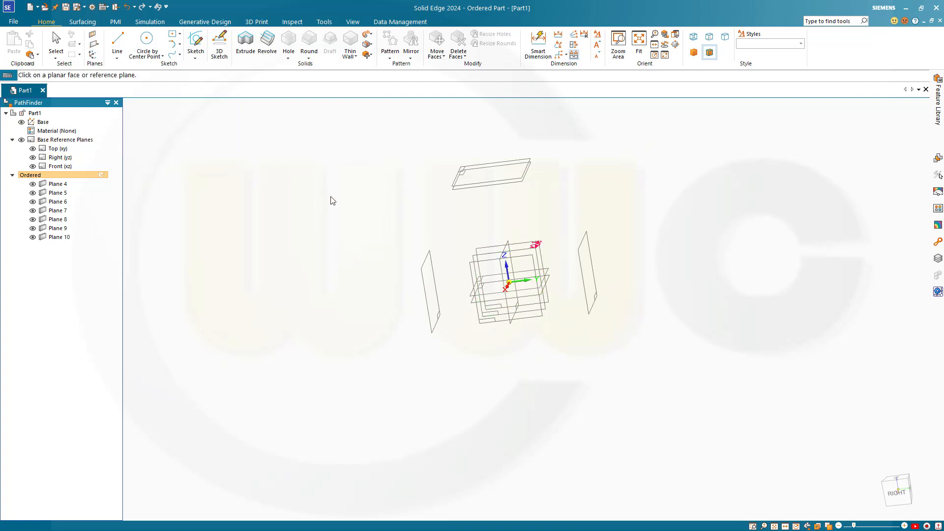
key(Escape)
- Start a sketch on the Right (yz) base reference plane
middle_drag(362, 251, 2, 4)
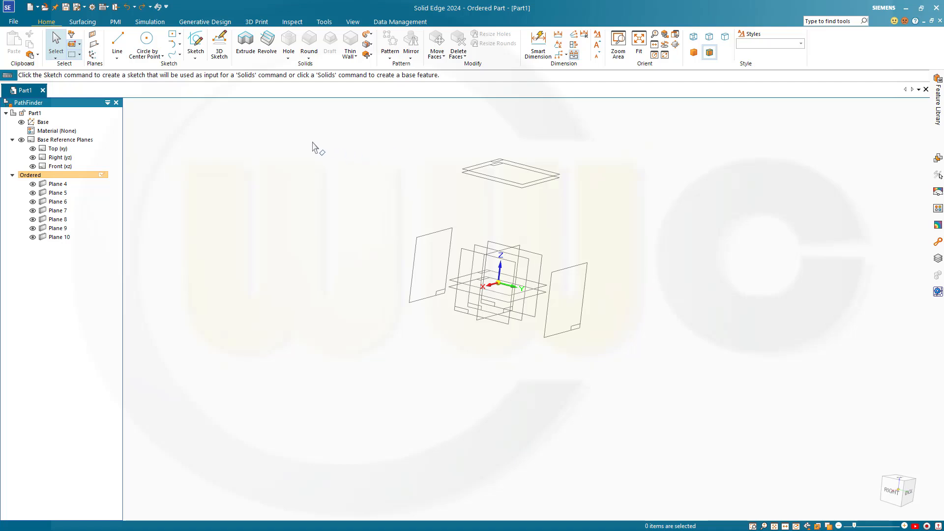
click(196, 44)
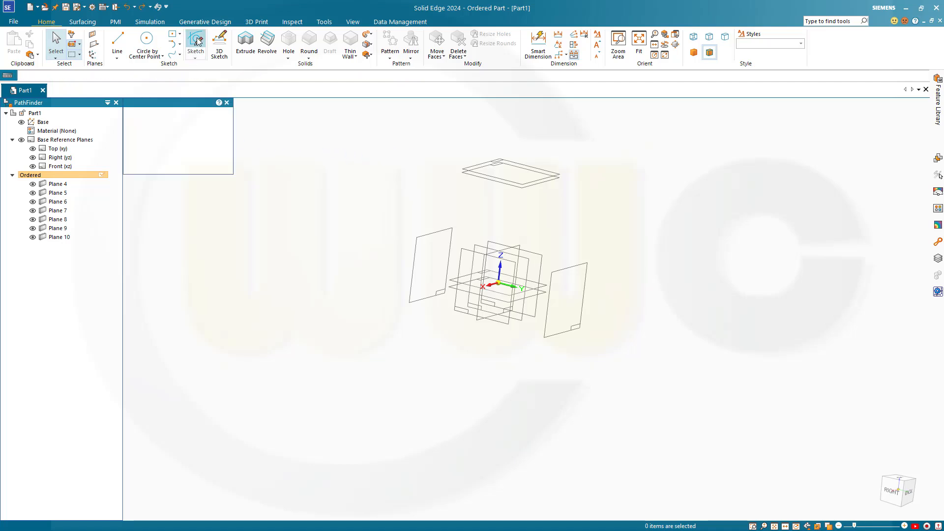
click(59, 159)
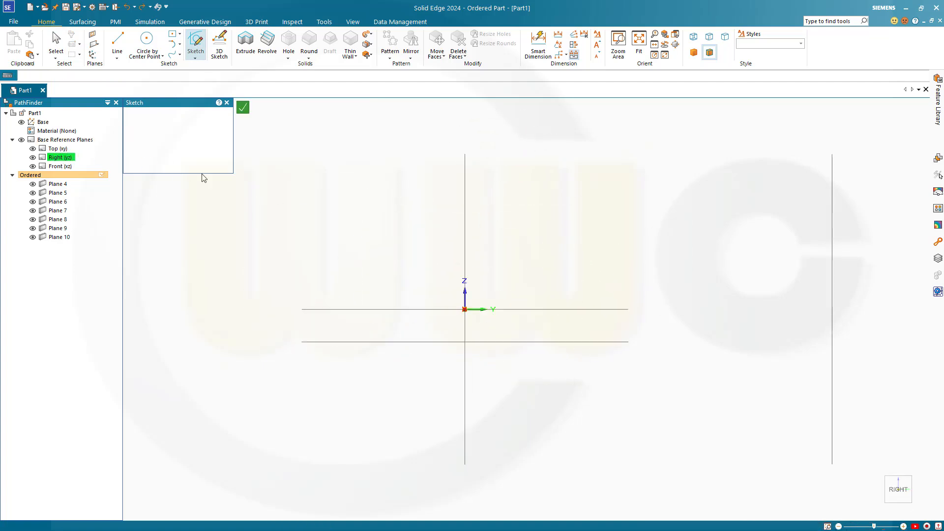
key(l)
scroll(327, 195, down, 3)
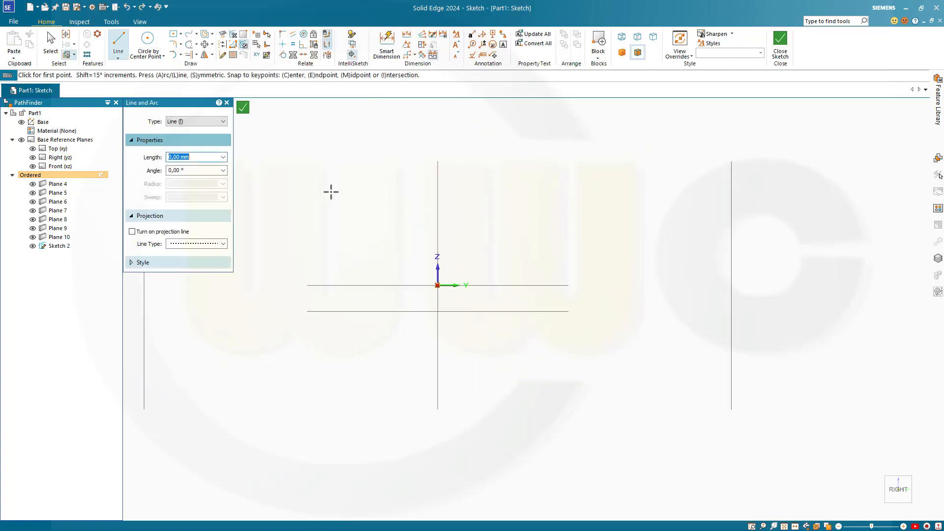
mouse_move(331, 194)
shift+middle_down()
mouse_move(374, 259)
mouse_move(466, 314)
shift+middle_up()
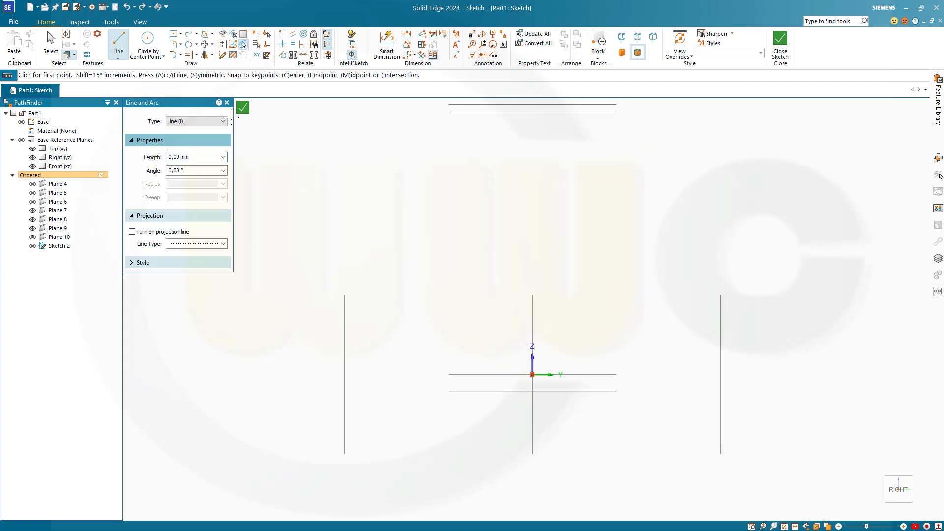
- Sketch a two-point rectangle enclosing the origin and the two upper horizontal planes, between the two vertical 135 mm offset planes
click(180, 35)
click(196, 55)
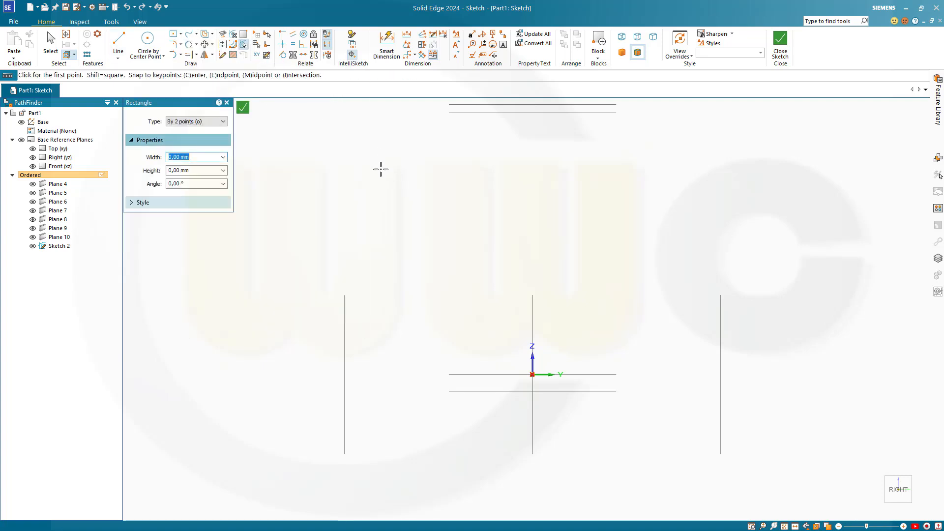
shift+middle_drag(384, 177, 401, 226)
click(376, 132)
click(725, 461)
key(Escape)
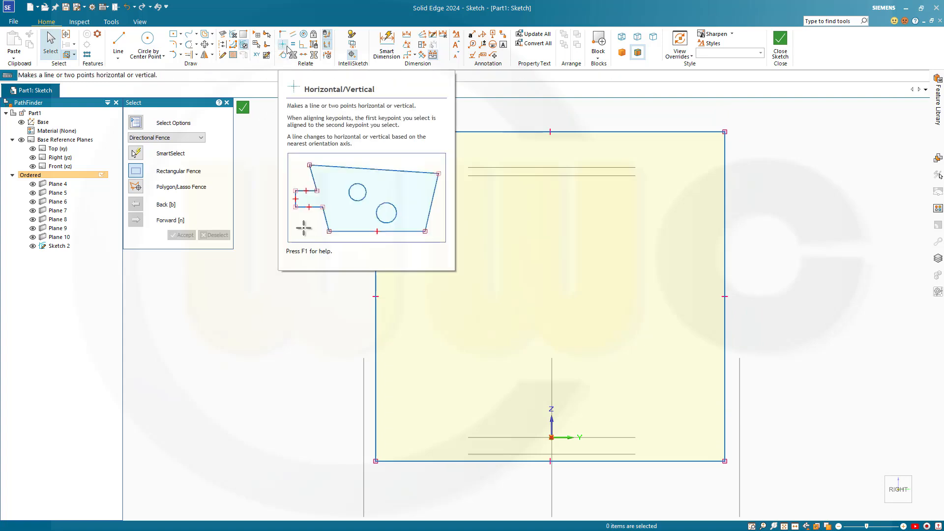
- Make the rectangle's side edges collinear with the two 135 mm offset planes and its bottom edge collinear with the Top (xy) plane
click(304, 56)
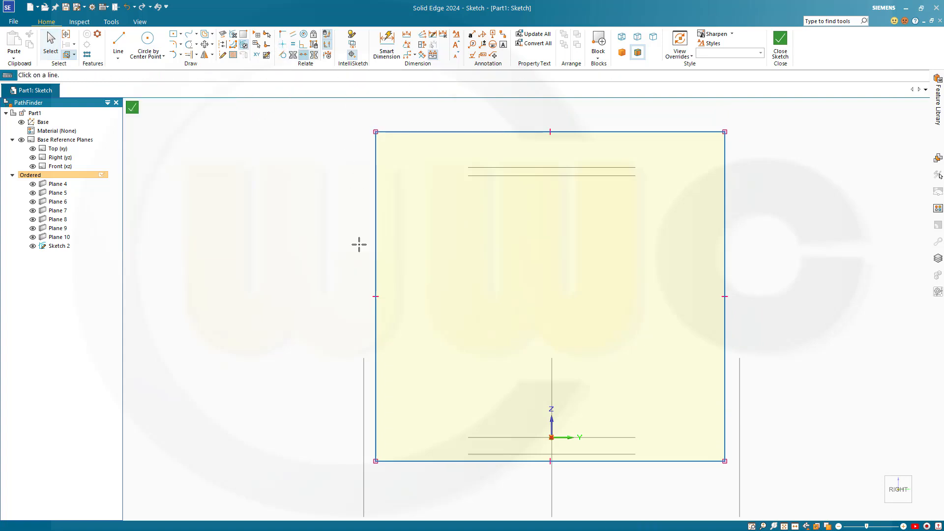
click(364, 374)
click(375, 339)
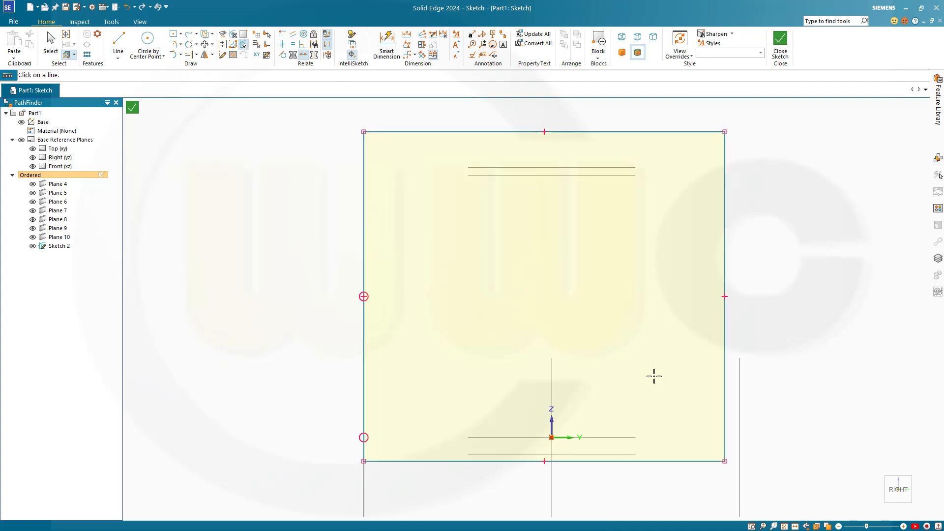
click(724, 376)
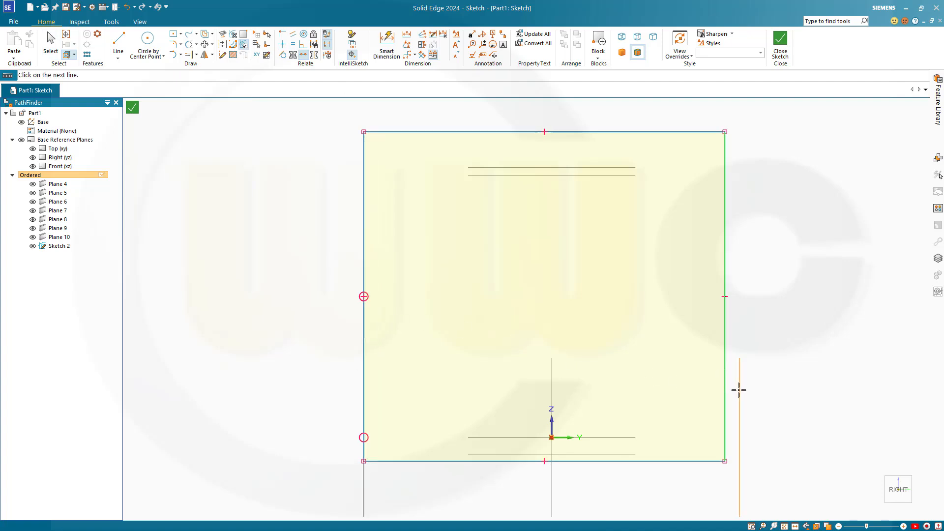
click(739, 390)
click(608, 438)
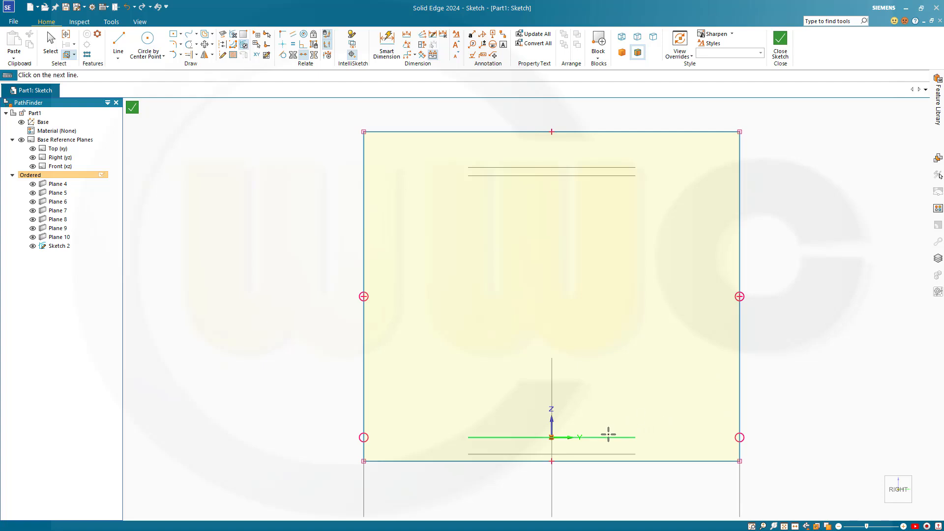
click(654, 461)
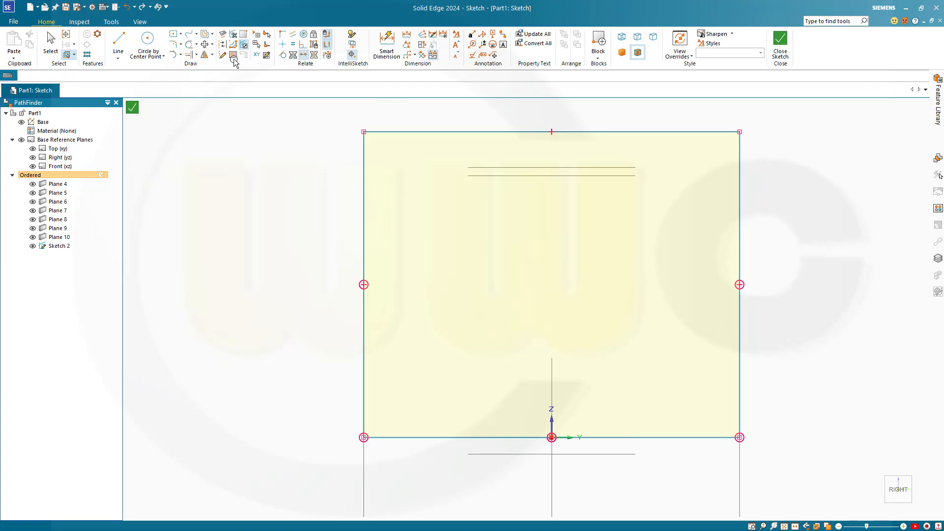
key(Escape)
- Sketch a circle centred just below the origin and overlapping the rectangle, and set its diameter to 600 mm
click(147, 39)
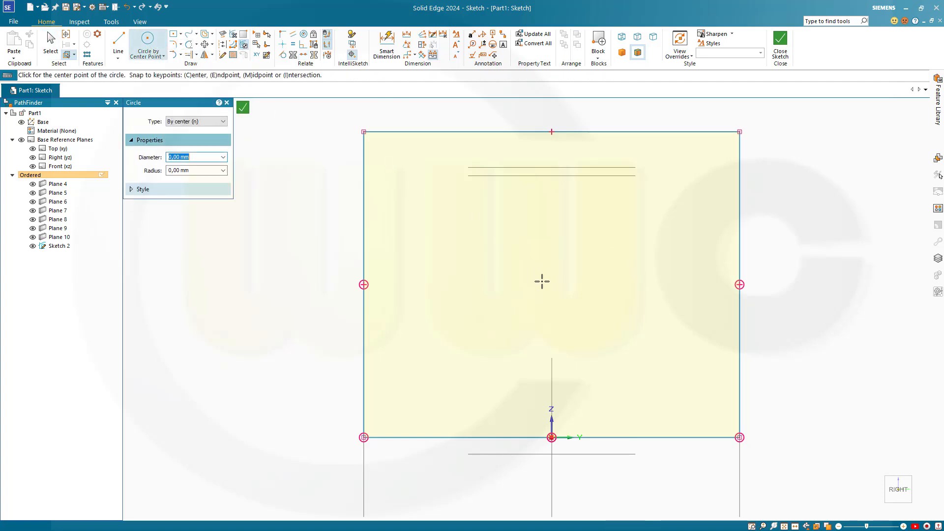
click(568, 478)
click(520, 274)
click(387, 44)
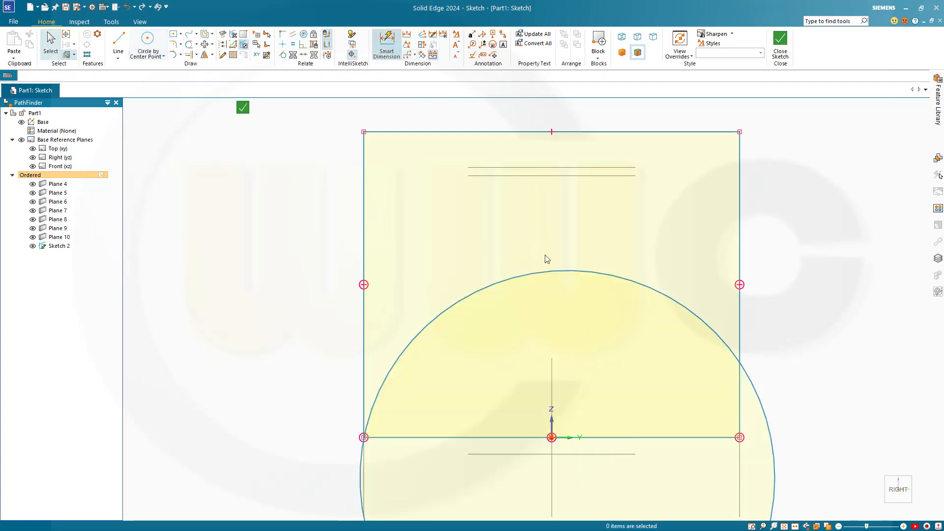
click(544, 271)
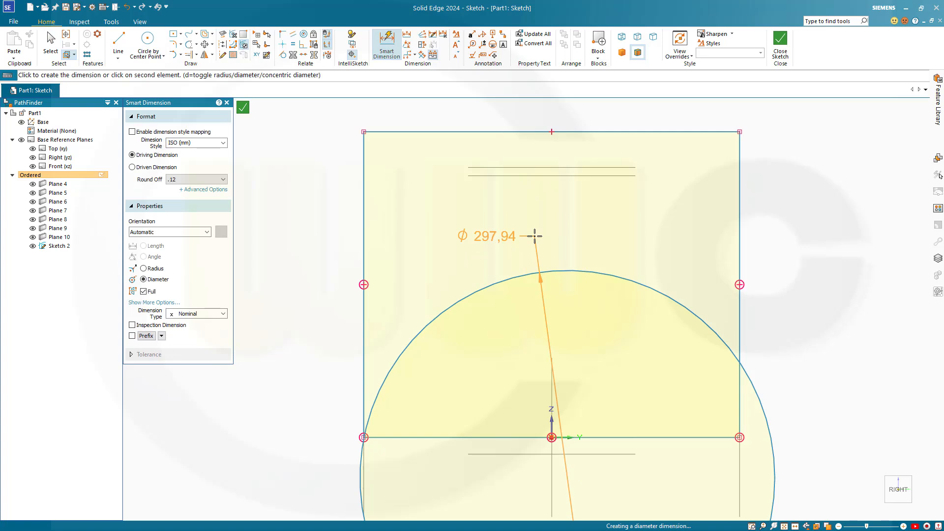
click(535, 236)
text(6)
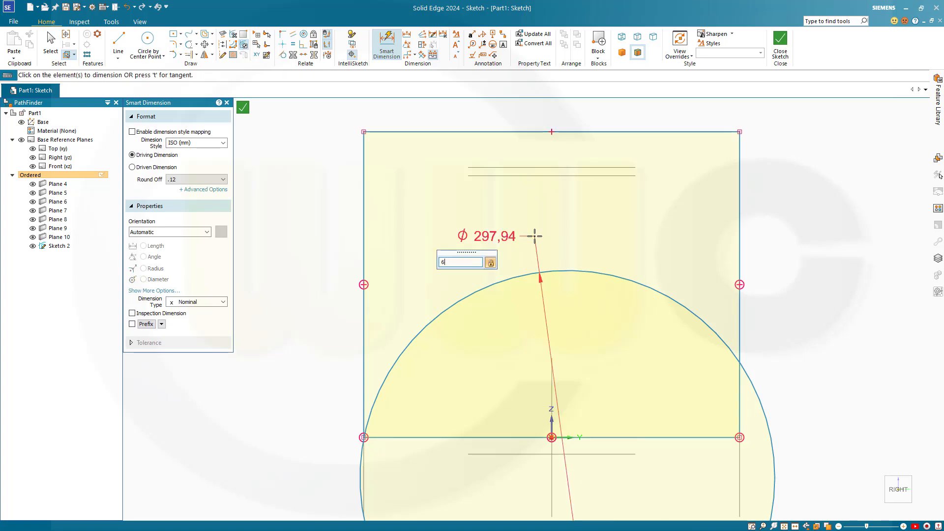
key(Return)
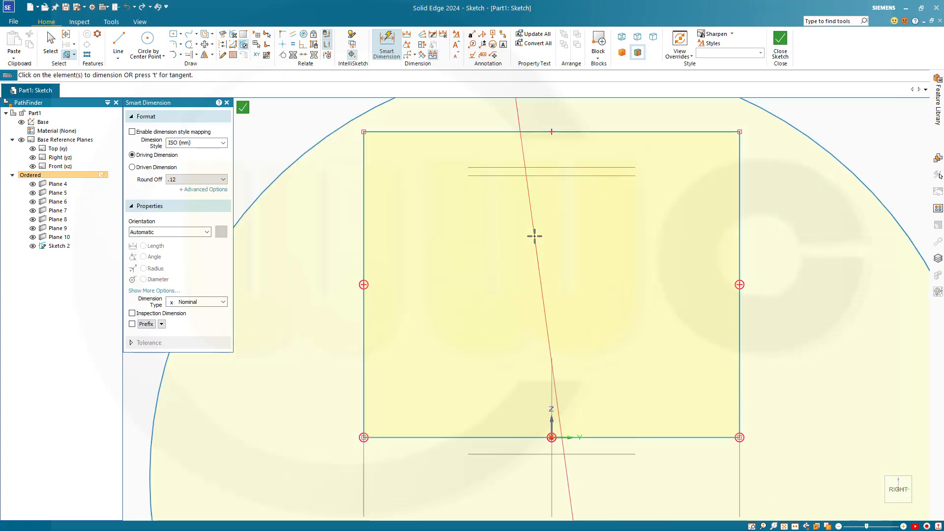
key(Escape)
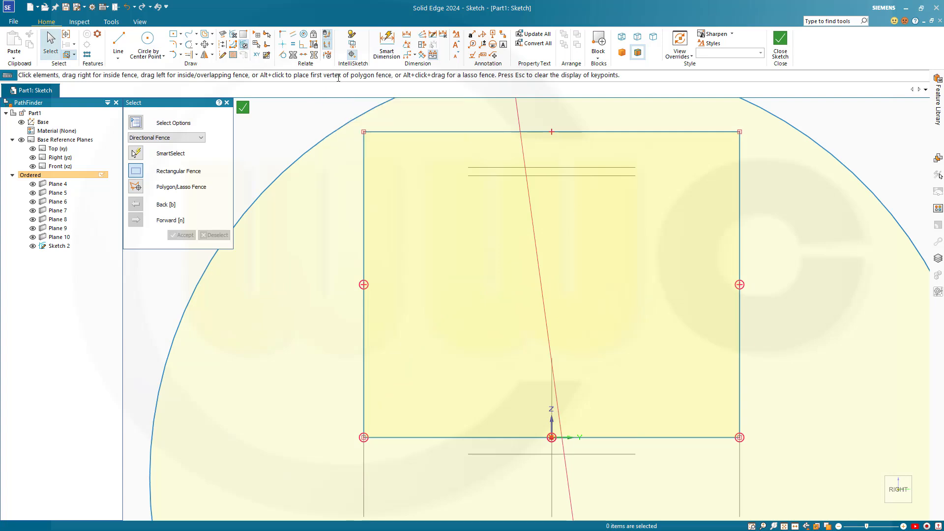
- Align the circle's centre vertically with the origin and make the circle tangent to the lower of the two upper horizontal planes
click(283, 44)
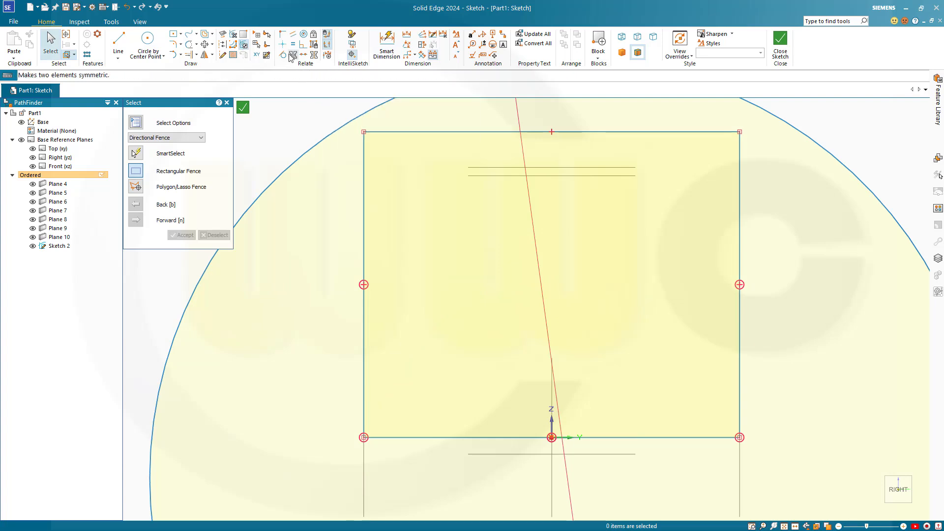
scroll(656, 236, up, 1)
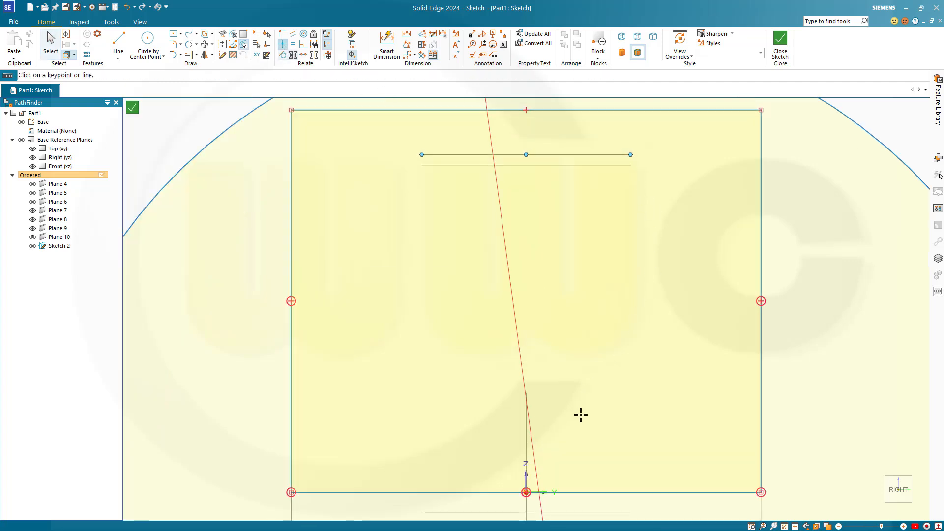
scroll(576, 411, down, 2)
click(550, 452)
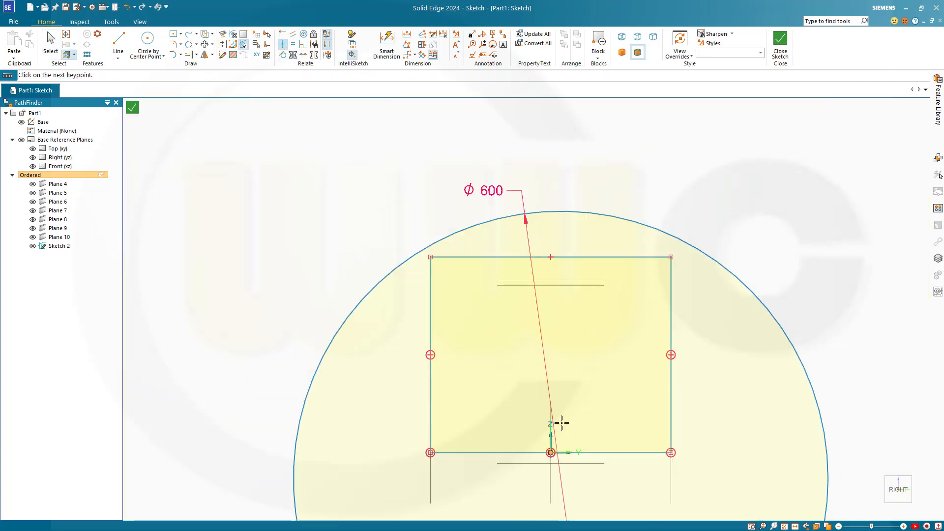
click(560, 480)
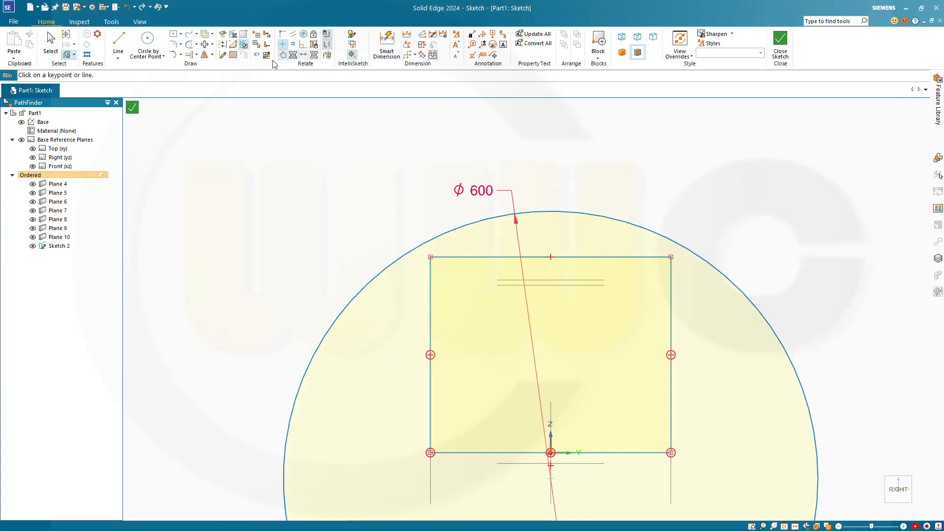
click(548, 210)
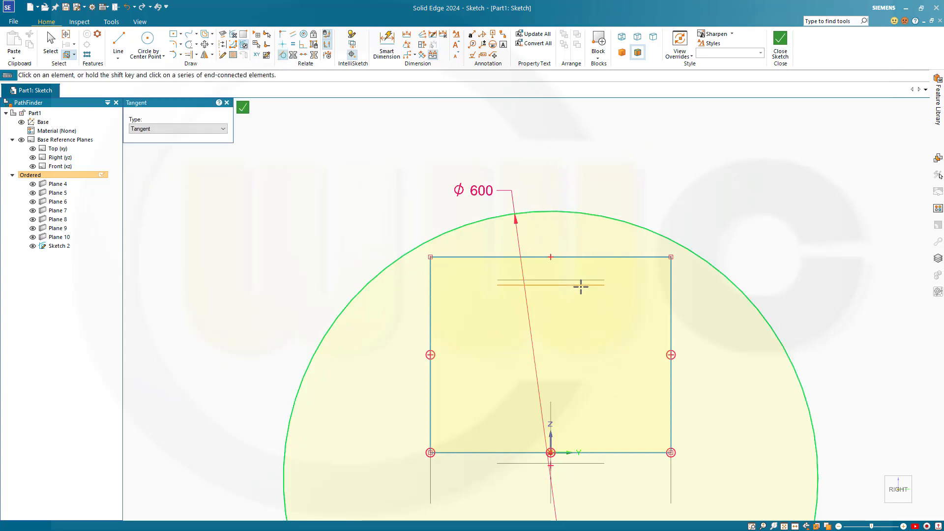
click(581, 285)
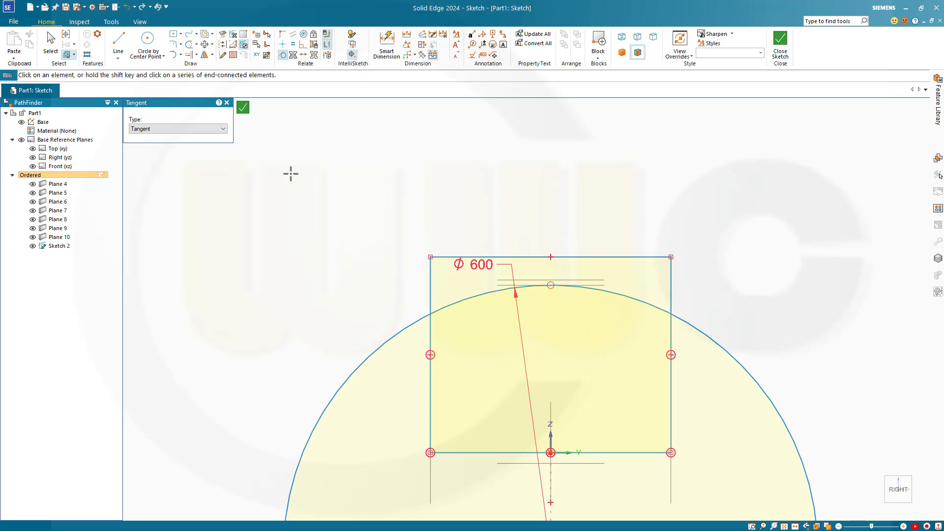
- Trim the circle outside the rectangle and the rectangle's edges above the arc, leaving a closed arched profile
scroll(384, 201, up, 2)
scroll(428, 213, down, 5)
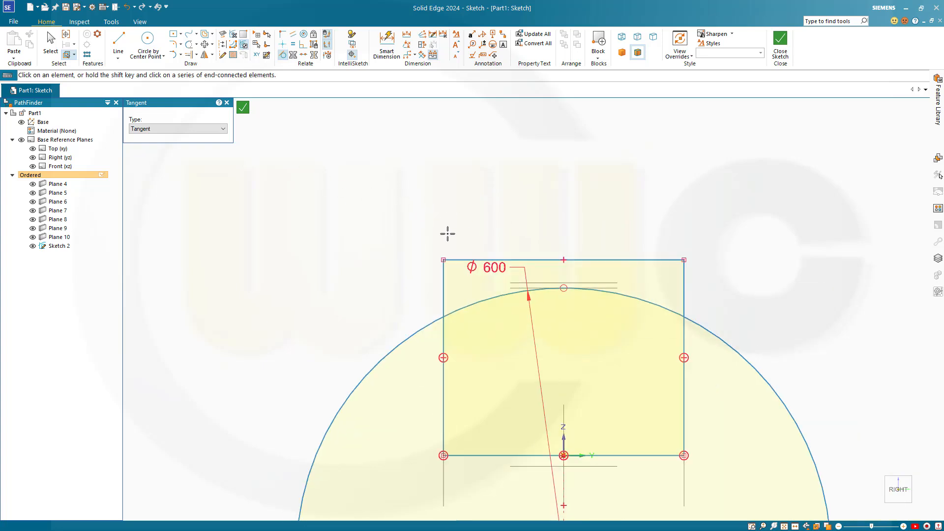
click(190, 45)
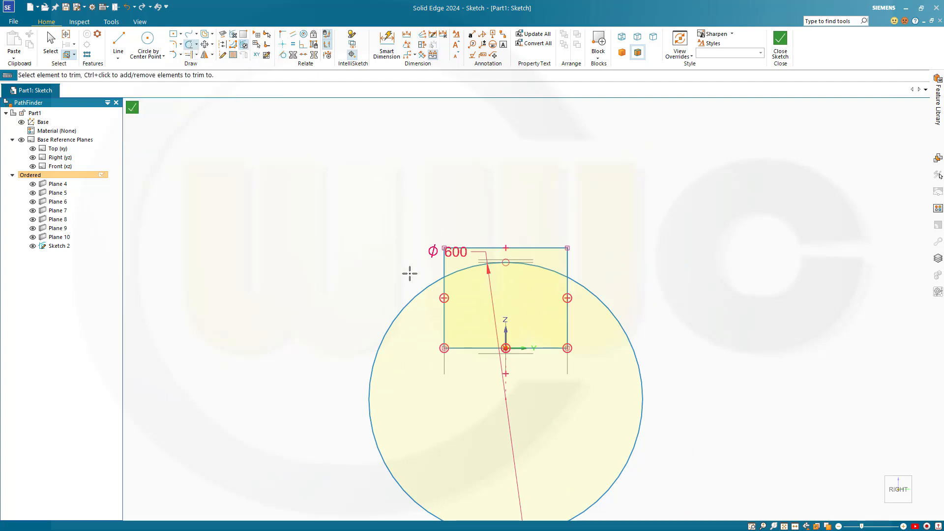
scroll(410, 274, down, 2)
scroll(401, 263, up, 1)
drag(386, 280, 404, 351)
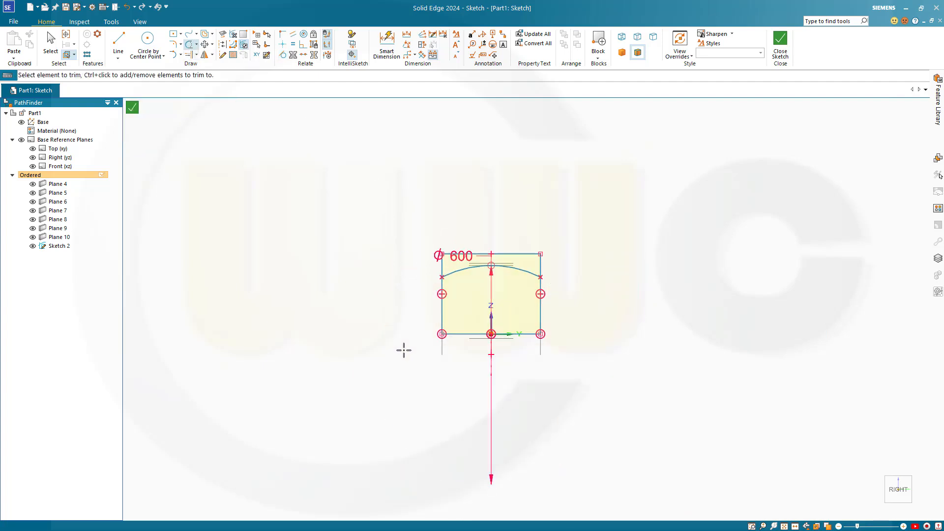
scroll(420, 318, up, 3)
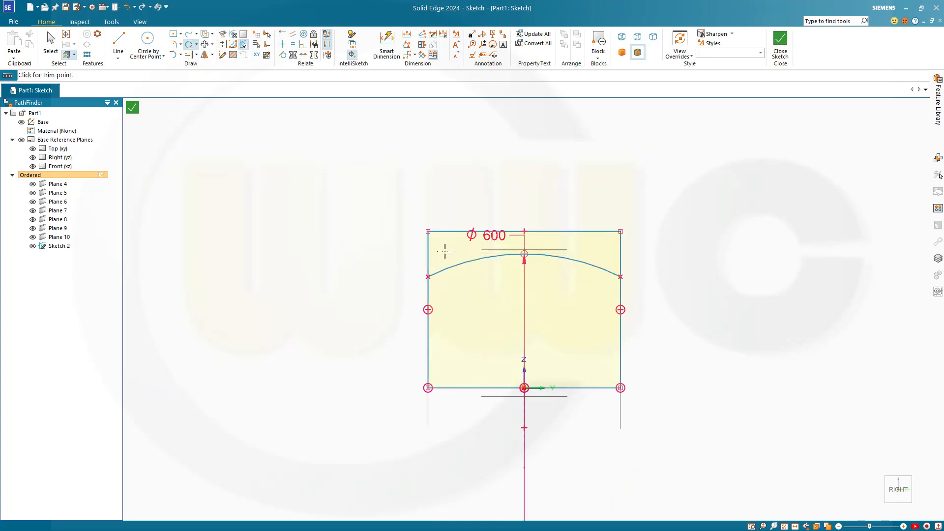
mouse_move(409, 250)
mouse_down()
mouse_move(471, 200)
mouse_move(526, 190)
mouse_up()
mouse_move(598, 237)
mouse_down()
mouse_move(664, 262)
mouse_move(729, 262)
mouse_up()
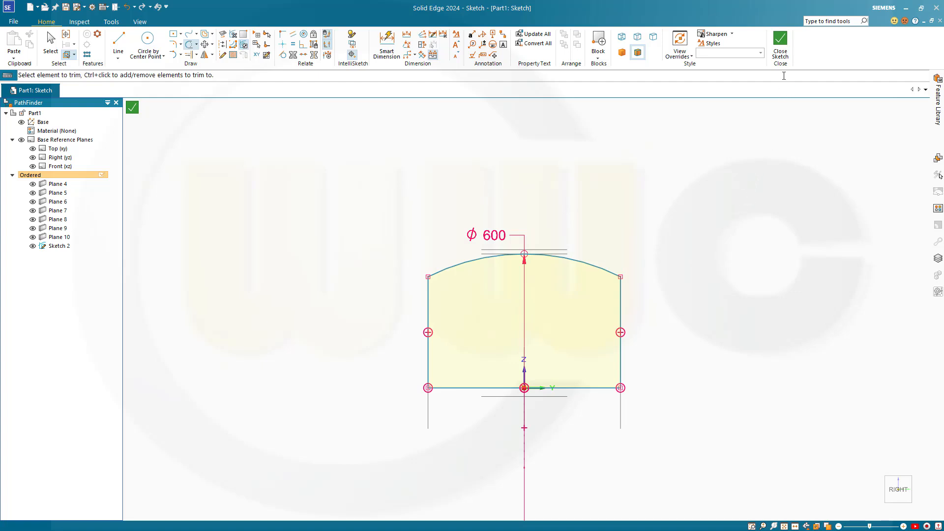
- Close and finish the arched profile sketch, and leave the Sketch command
click(781, 42)
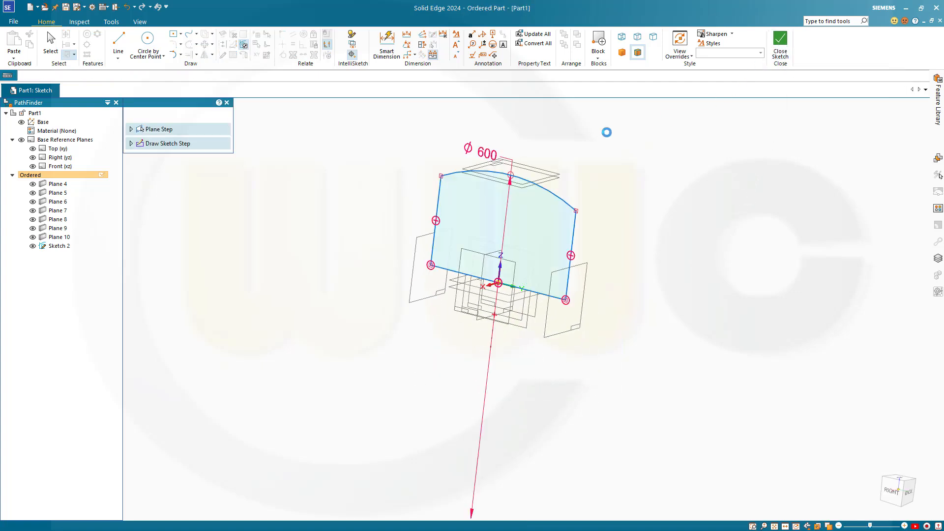
click(213, 116)
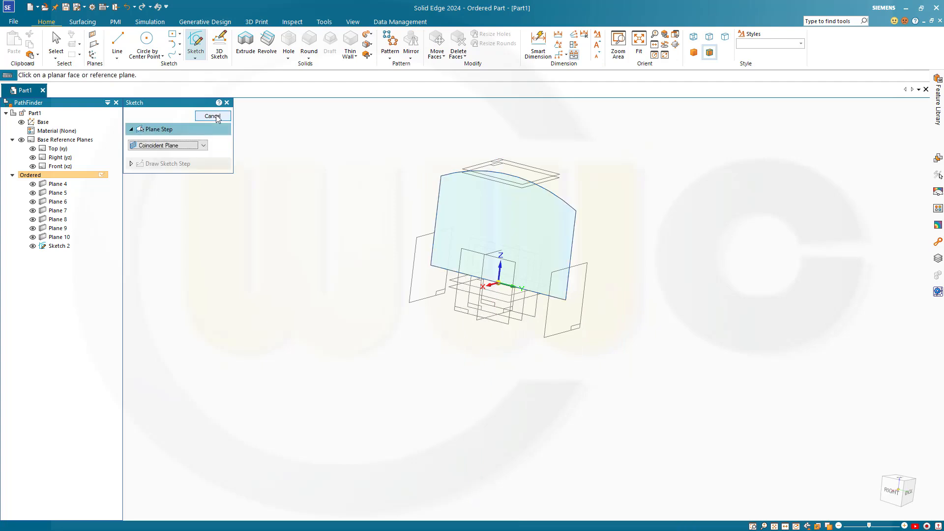
click(213, 116)
- Extrude the arched profile as a non-symmetric From/To extent between the 42,5 and -42,5 reference planes
middle_drag(314, 214, 321, 221)
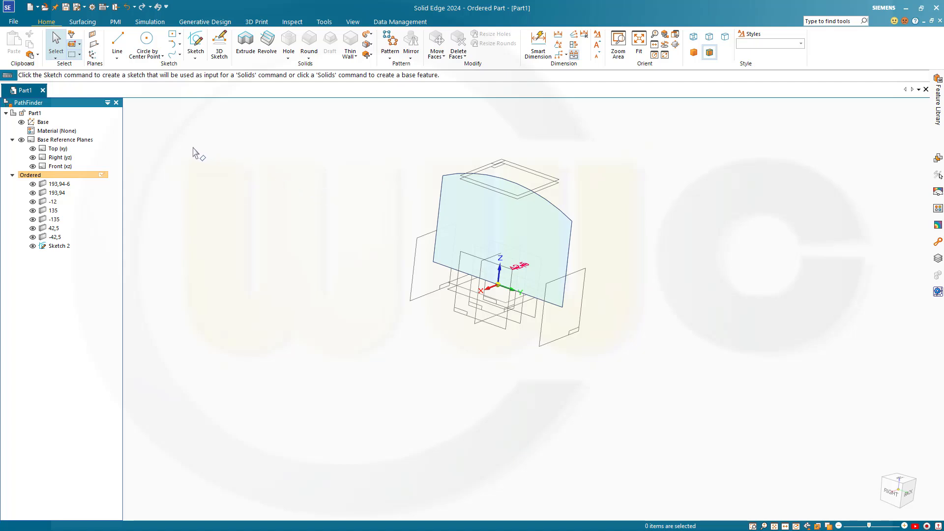
click(245, 44)
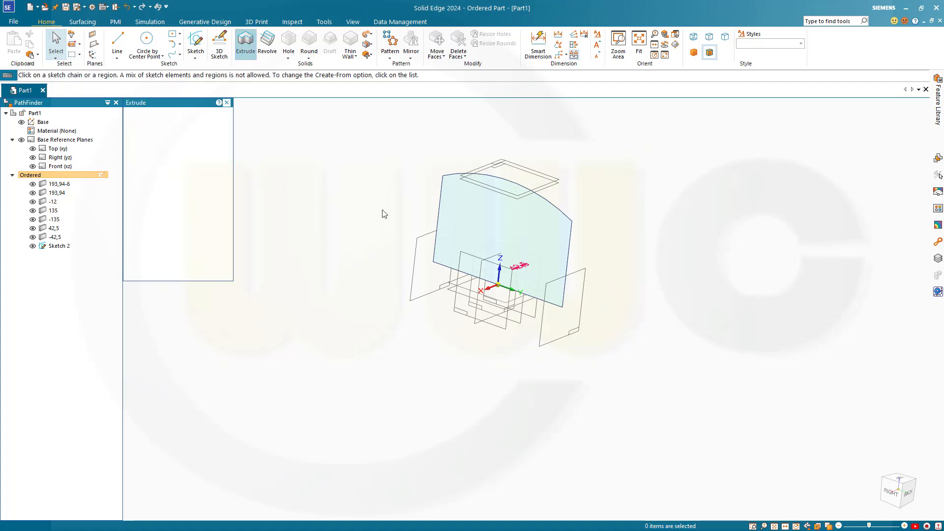
click(446, 229)
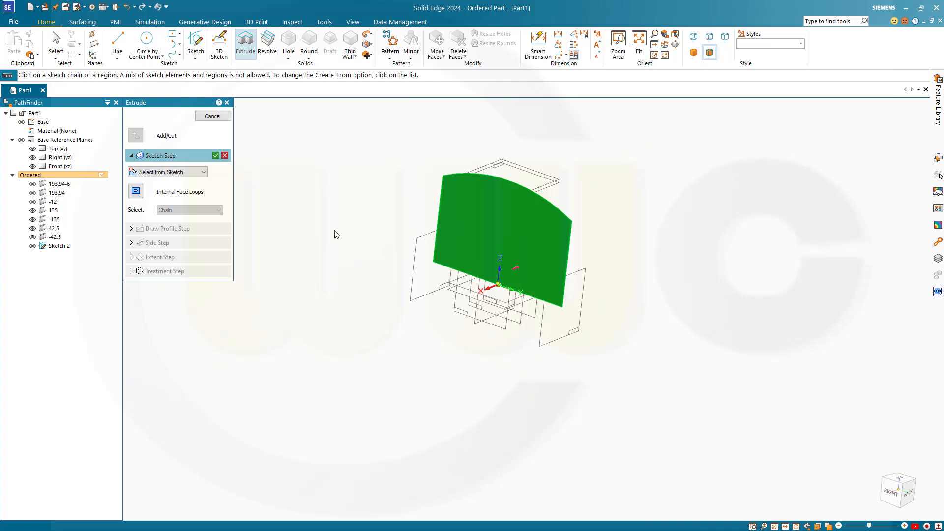
click(215, 156)
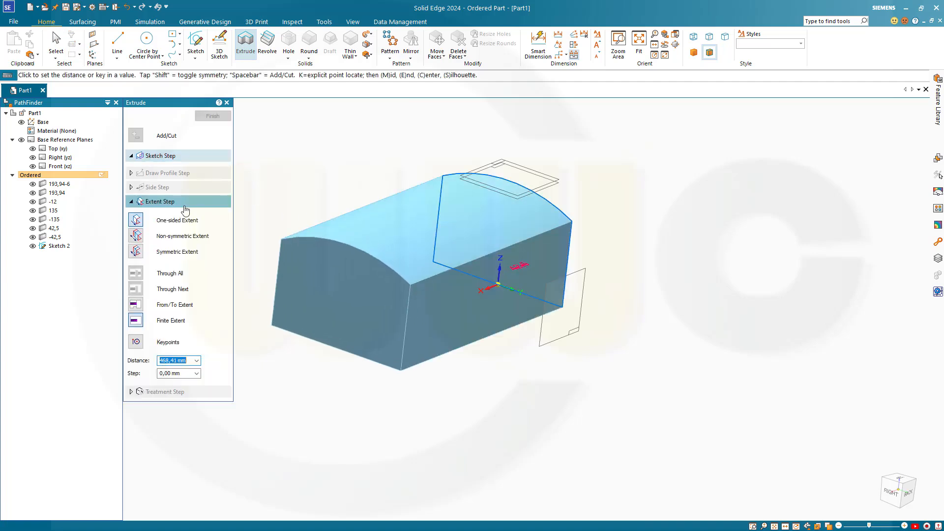
click(137, 238)
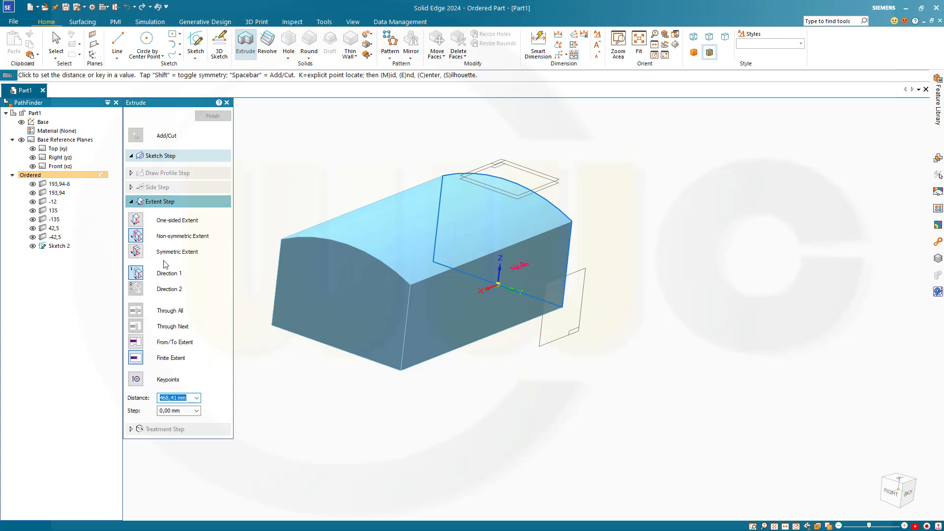
click(135, 342)
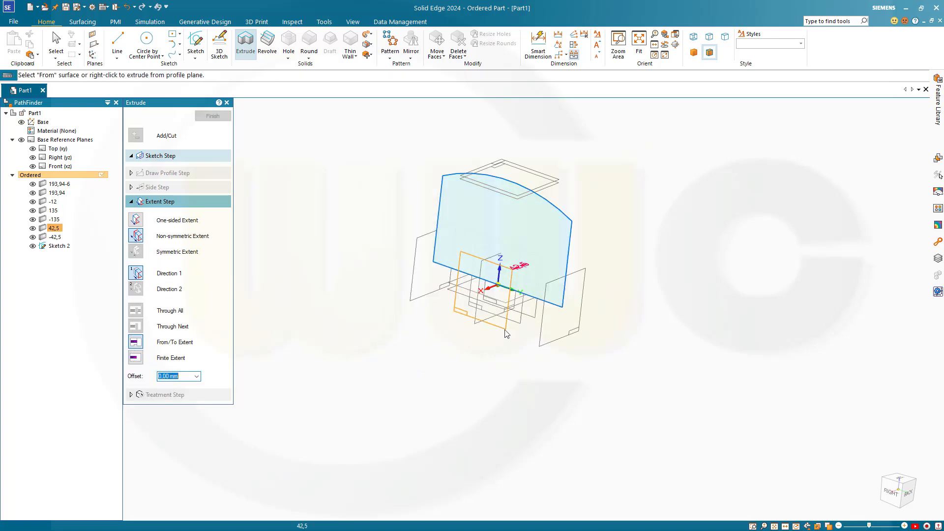
click(535, 321)
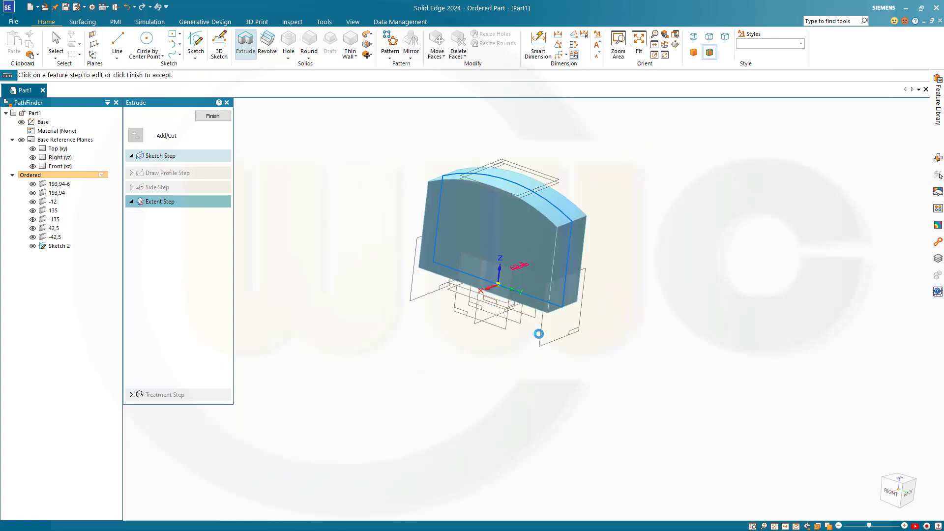
click(212, 115)
click(212, 115)
- Start a Draft from the Top (xy) plane and select the body's two end faces and two large arched faces
middle_drag(326, 253, 386, 212)
click(330, 43)
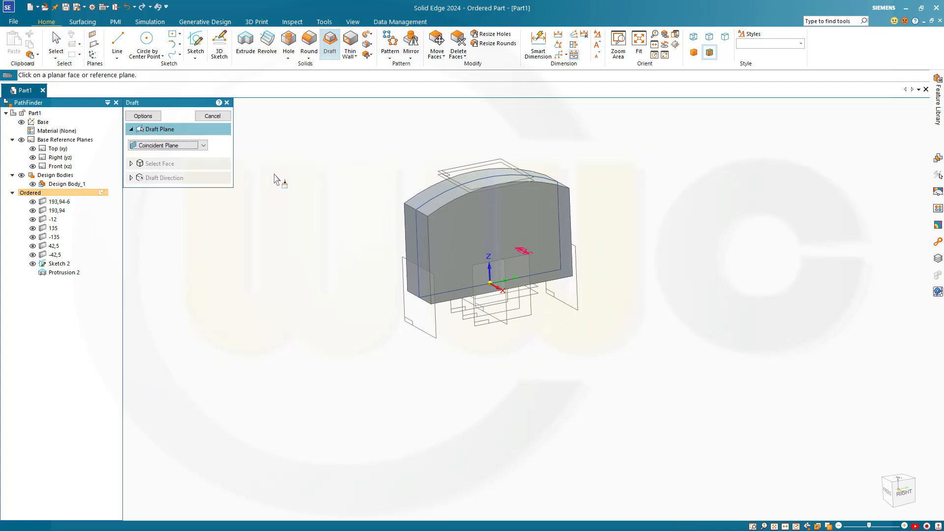
middle_drag(277, 177, 255, 154)
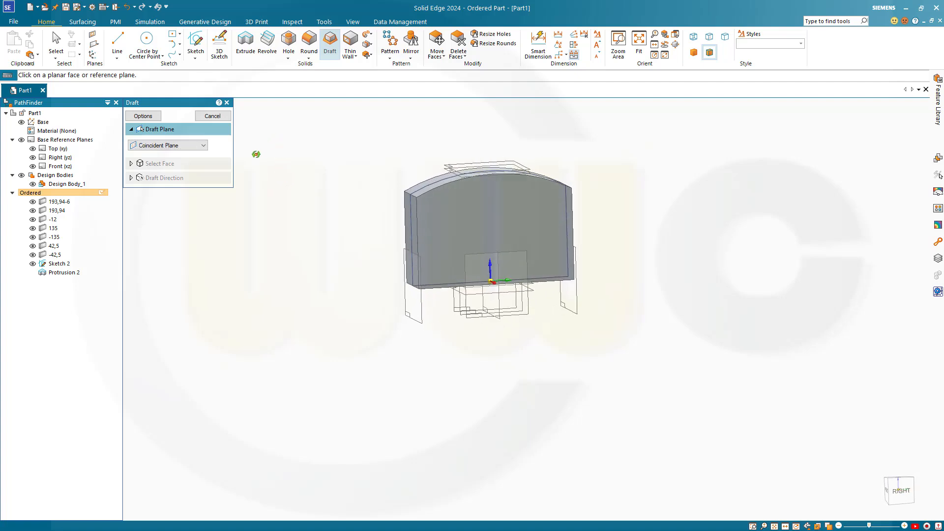
click(58, 148)
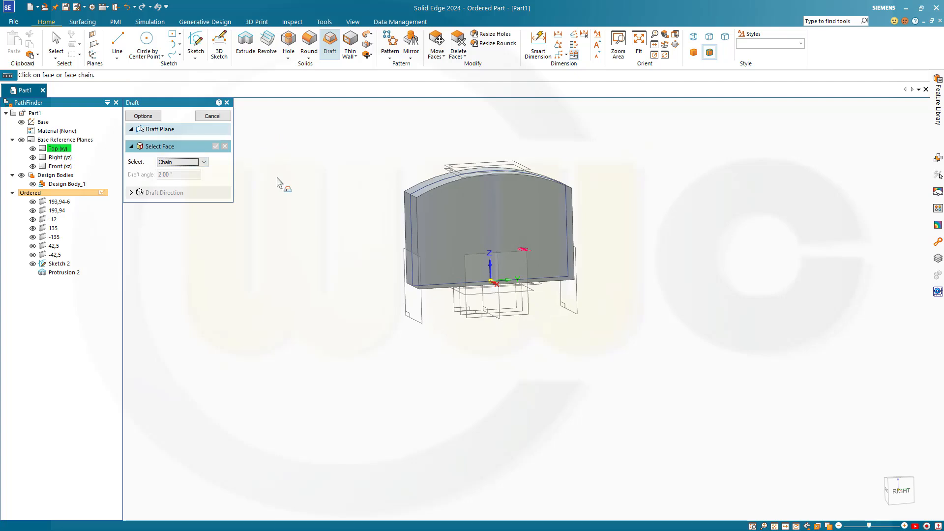
mouse_move(301, 200)
middle_down()
mouse_move(310, 186)
mouse_move(312, 194)
middle_up()
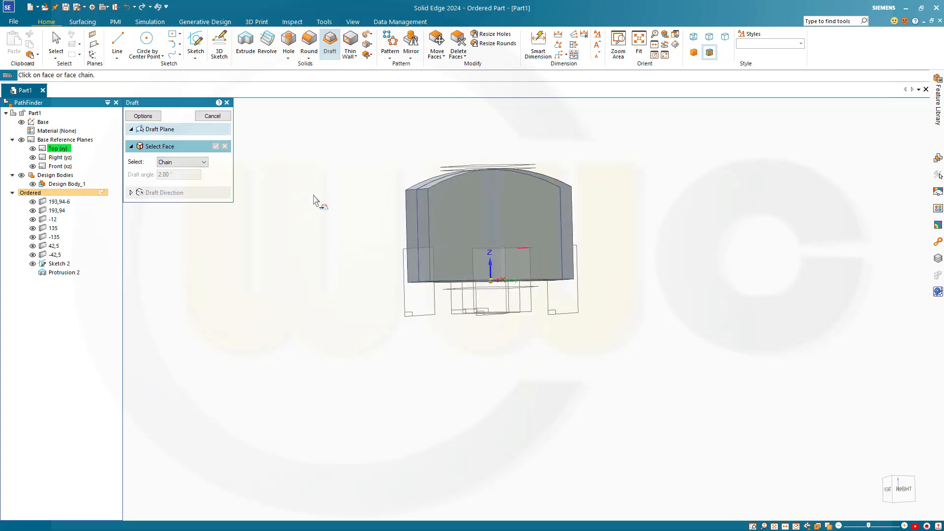
click(425, 219)
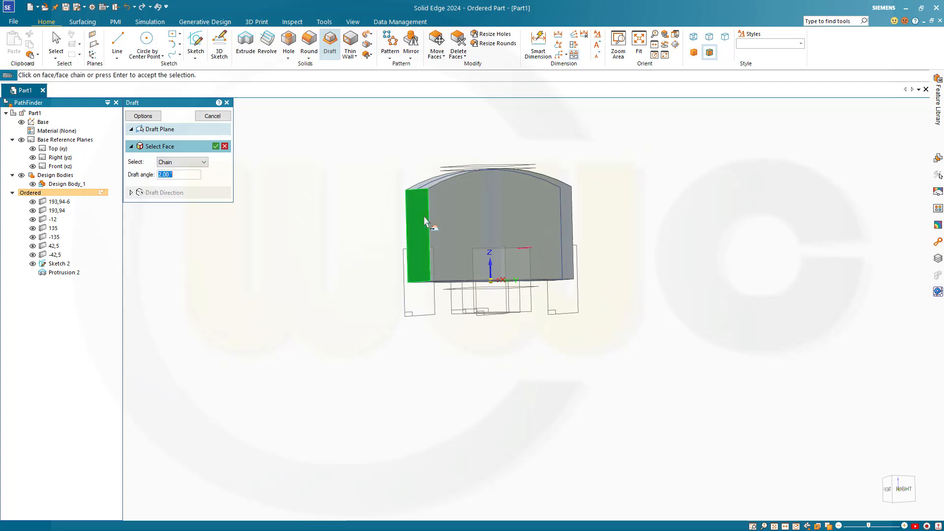
click(475, 229)
middle_drag(651, 271, 539, 249)
click(541, 246)
middle_drag(603, 257, 515, 251)
click(515, 252)
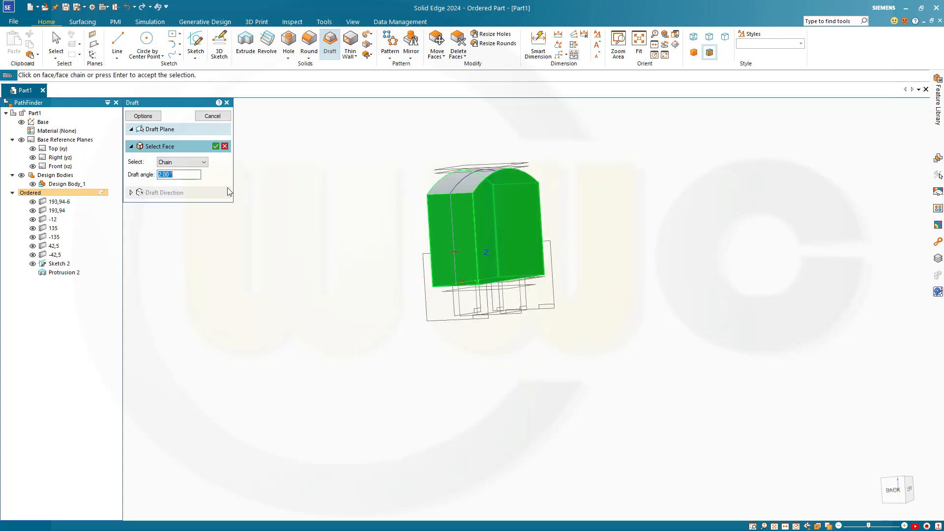
- Set the draft angle to 3° and finish the draft so the selected faces taper inward towards the arched top
text(3)
mouse_move(272, 217)
middle_down()
mouse_move(302, 221)
mouse_move(266, 222)
middle_up()
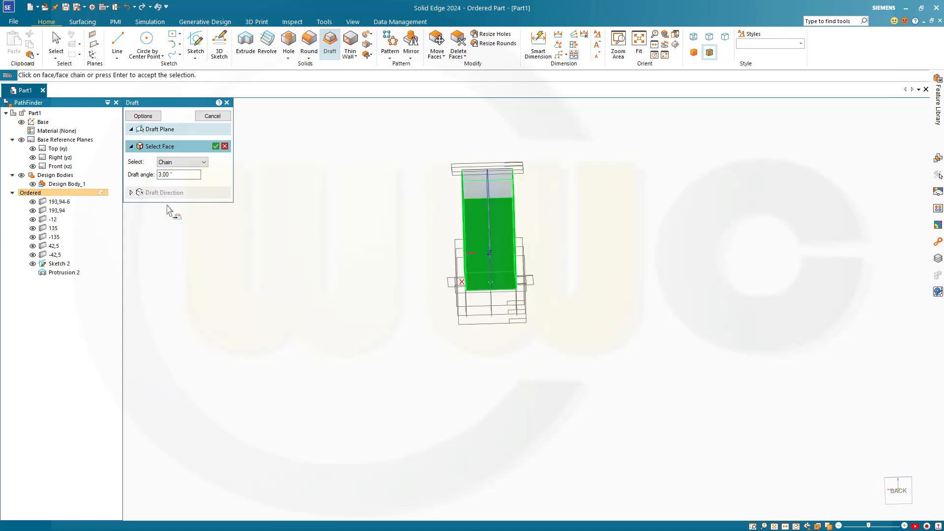
click(133, 193)
click(217, 146)
middle_drag(364, 222, 390, 217)
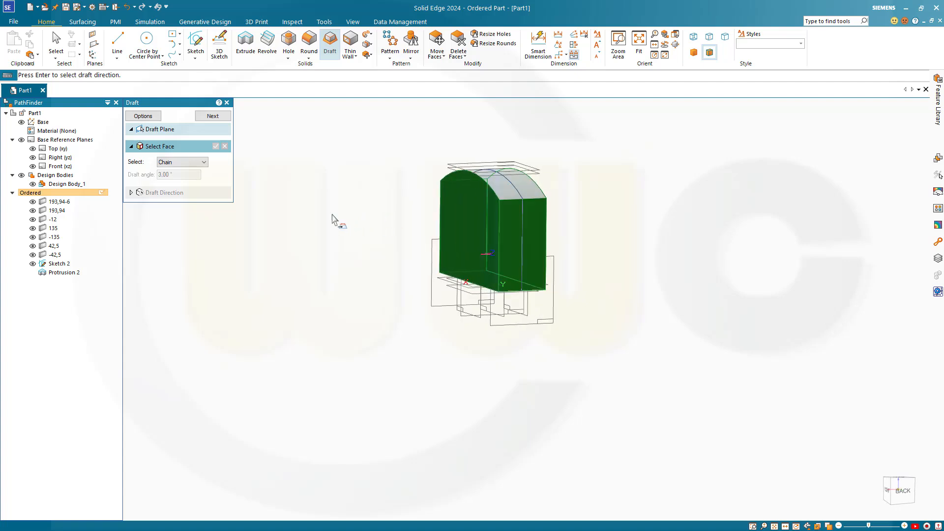
middle_drag(596, 231, 554, 264)
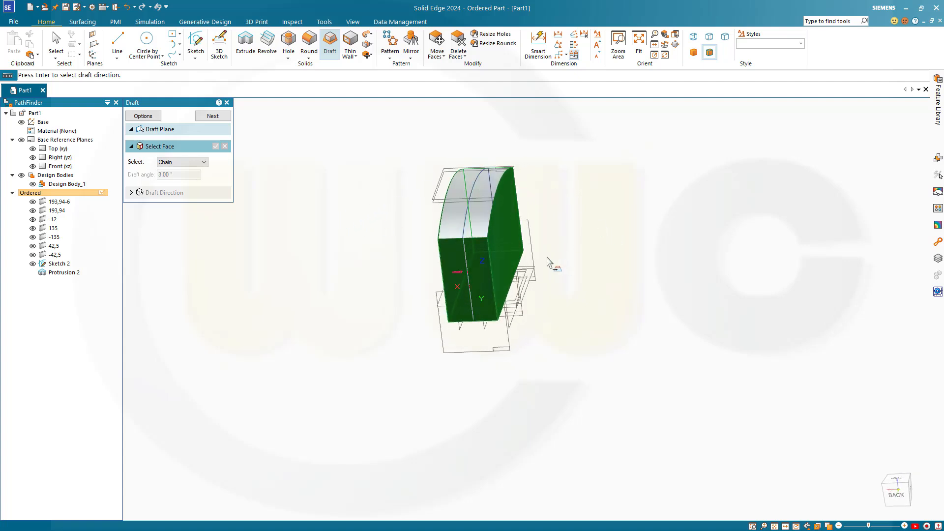
click(213, 116)
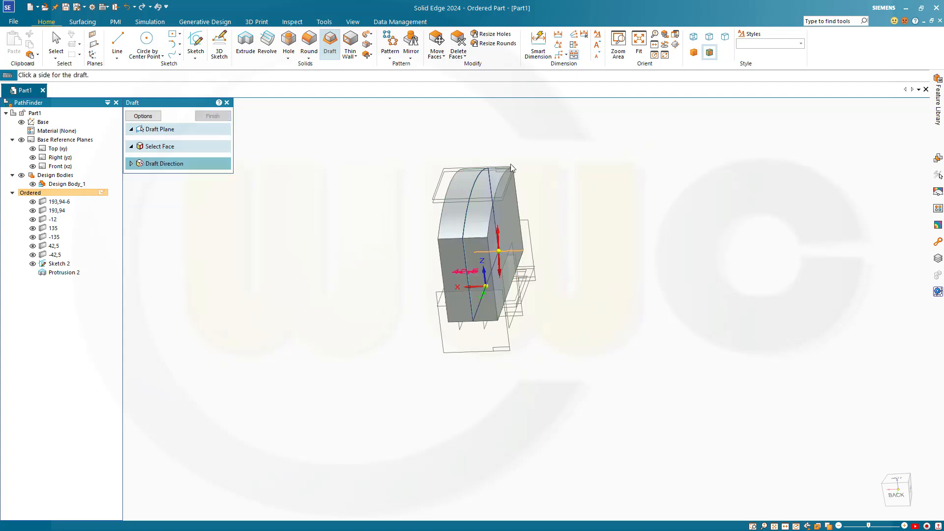
middle_drag(565, 258, 388, 147)
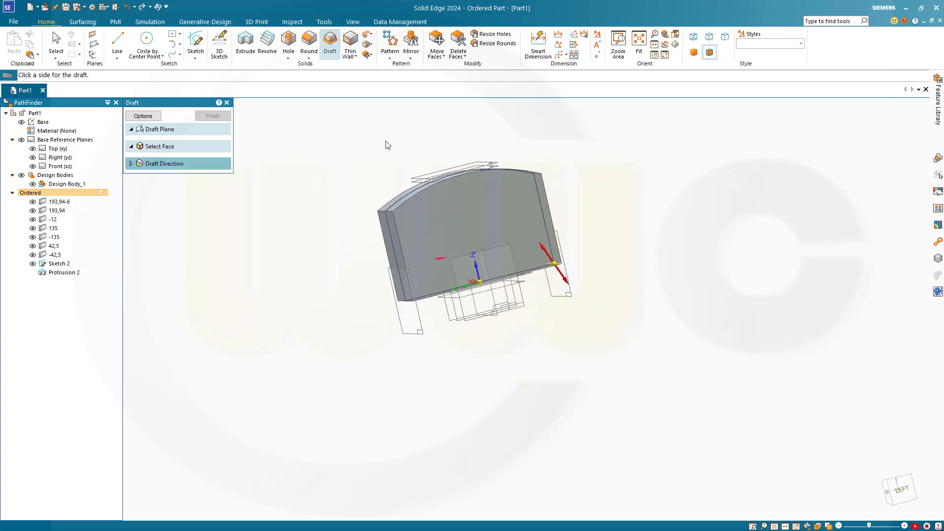
click(388, 146)
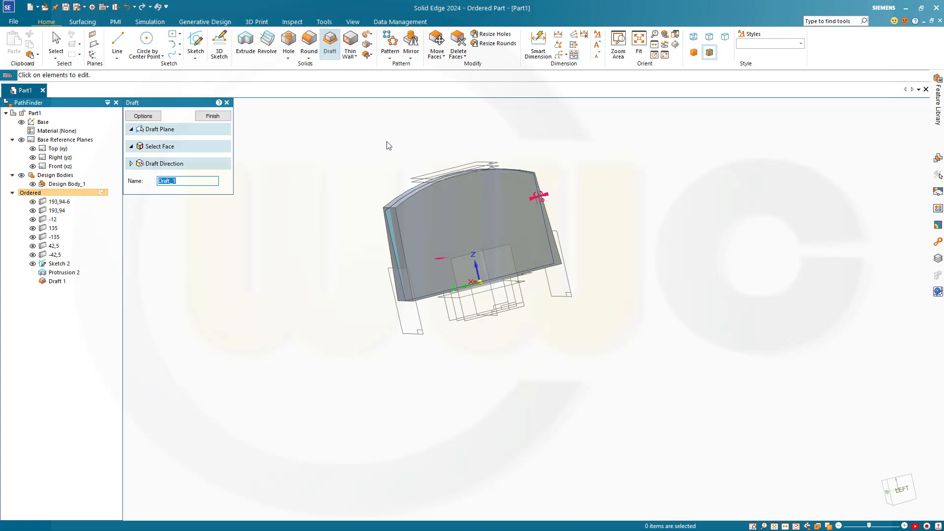
click(212, 116)
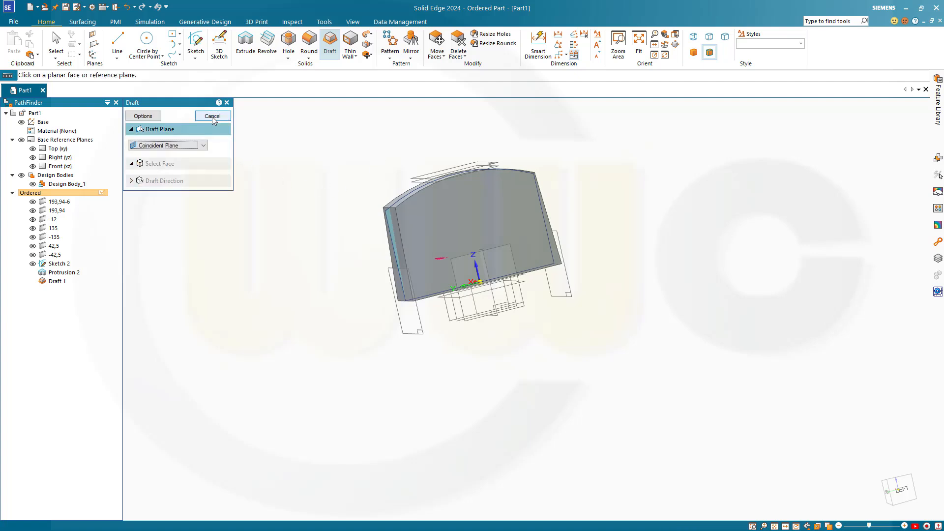
click(212, 116)
- Round the two upper edges where the arched top meets the end faces with a 70 mm radius
middle_drag(331, 211, 524, 263)
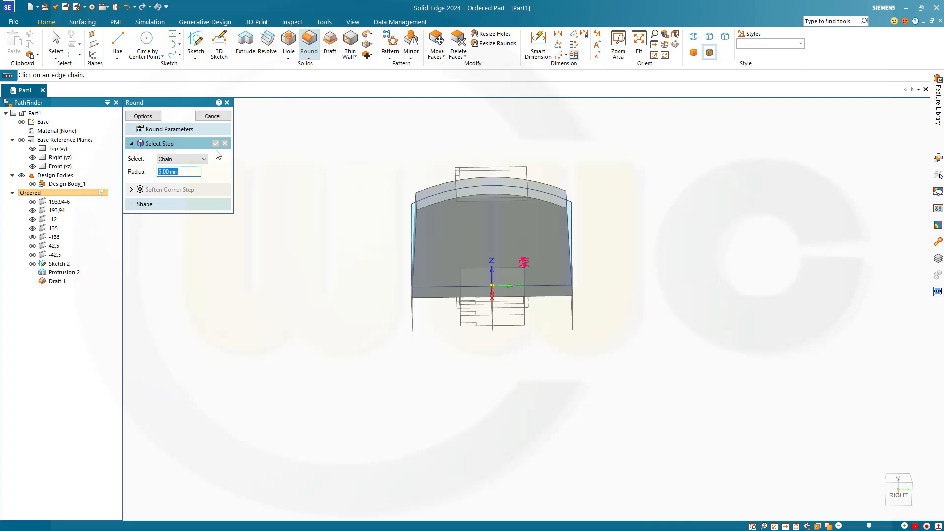
text(70)
key(Return)
middle_drag(417, 203, 411, 206)
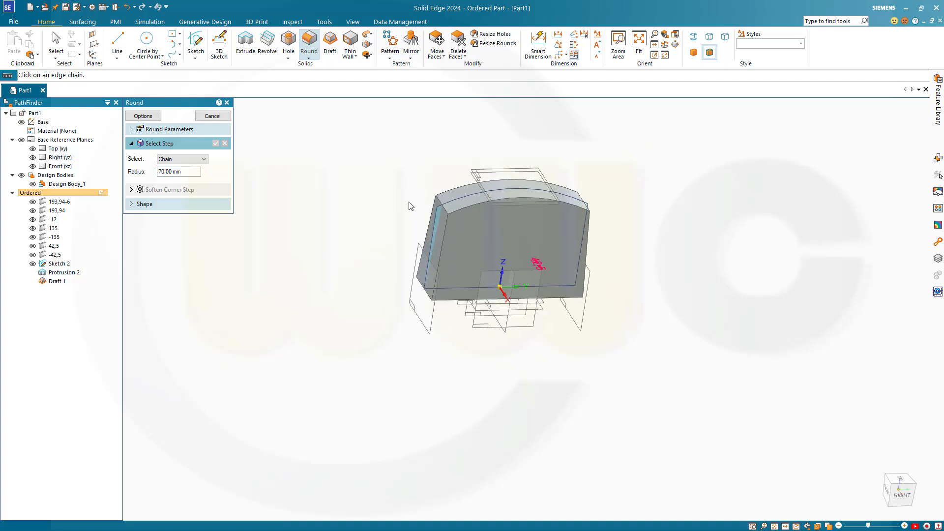
click(441, 202)
middle_drag(664, 232, 552, 227)
click(530, 211)
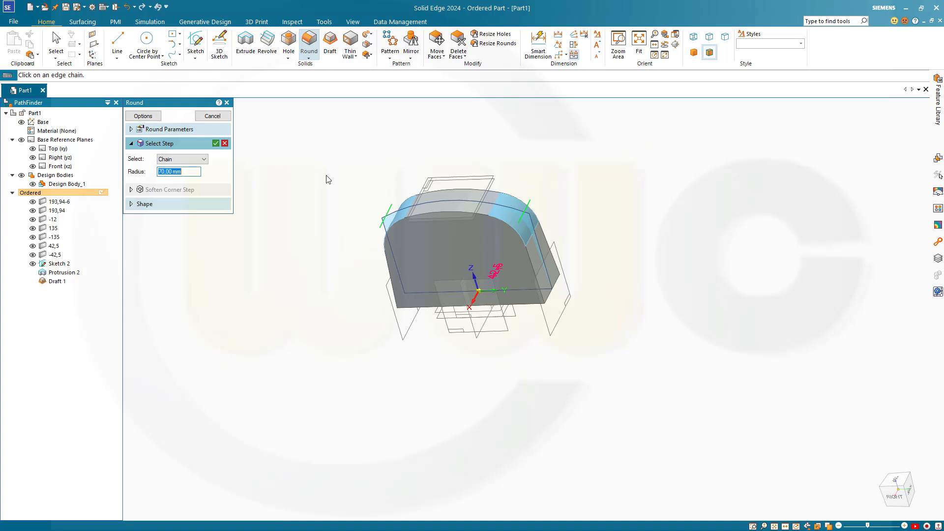
click(215, 144)
click(218, 117)
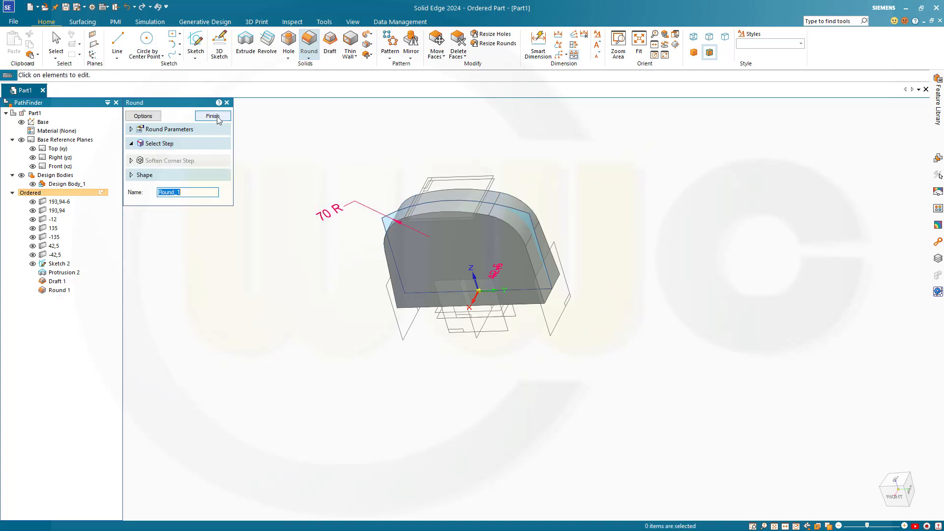
click(213, 117)
- Round the outer edge chains of both large arched faces with a 5 mm radius and leave the Round command
middle_drag(324, 210, 399, 180)
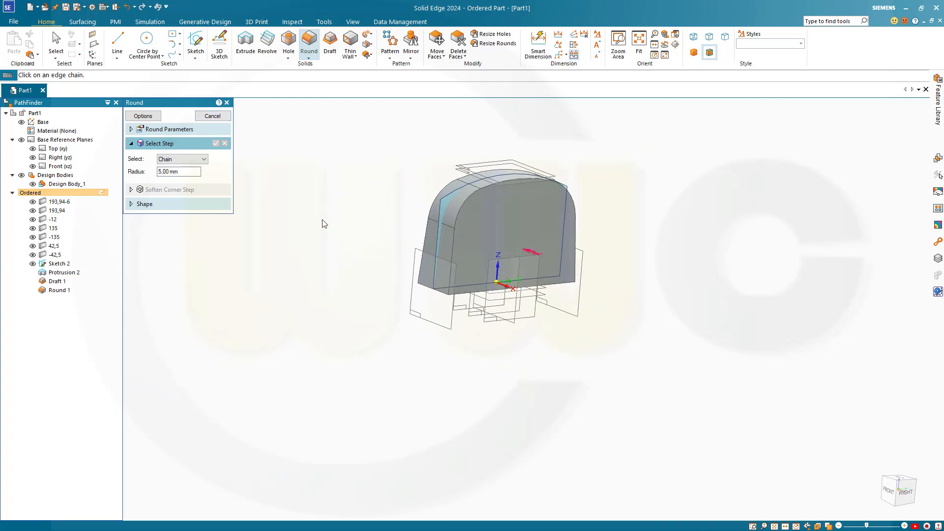
click(458, 217)
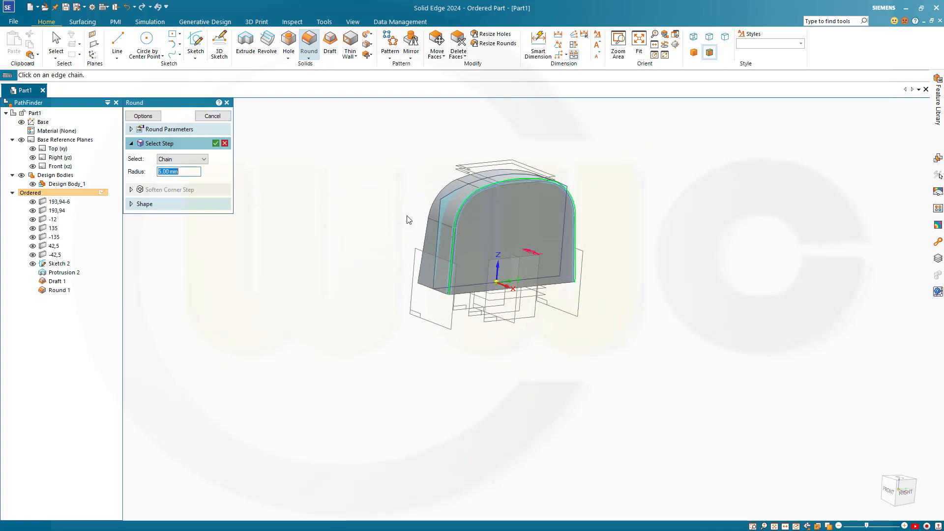
click(430, 214)
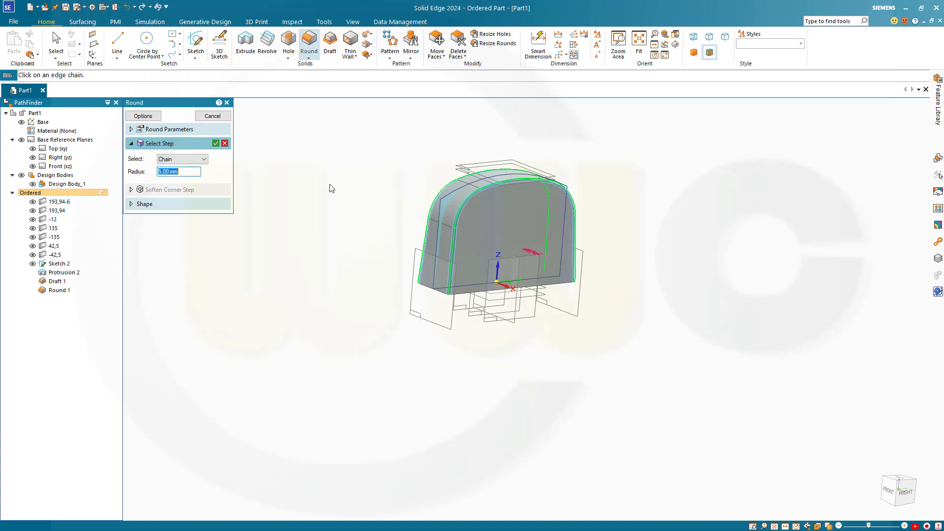
click(217, 145)
click(218, 117)
click(219, 120)
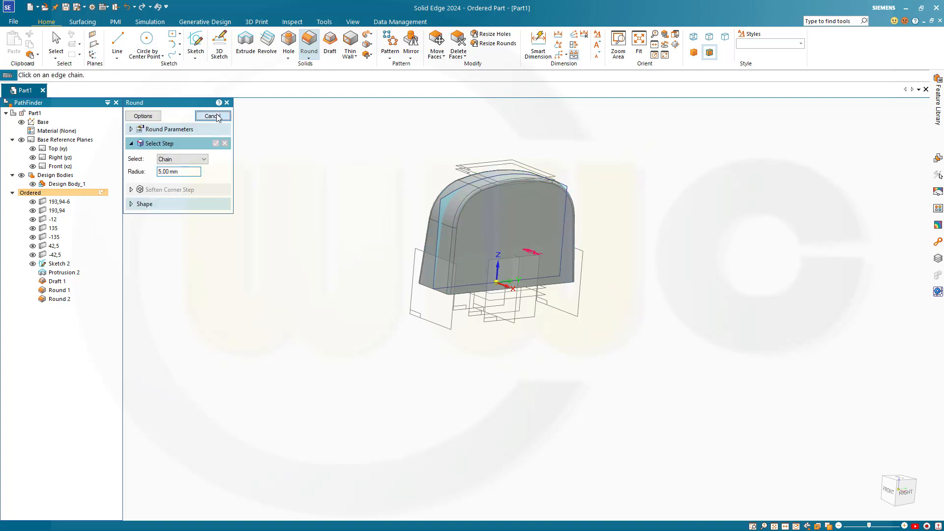
click(213, 117)
- Undo the 5 mm round on the arched edge chains
mouse_move(331, 206)
middle_down()
mouse_move(323, 177)
mouse_move(379, 202)
mouse_move(339, 206)
middle_up()
scroll(487, 149, down, 3)
scroll(492, 148, up, 5)
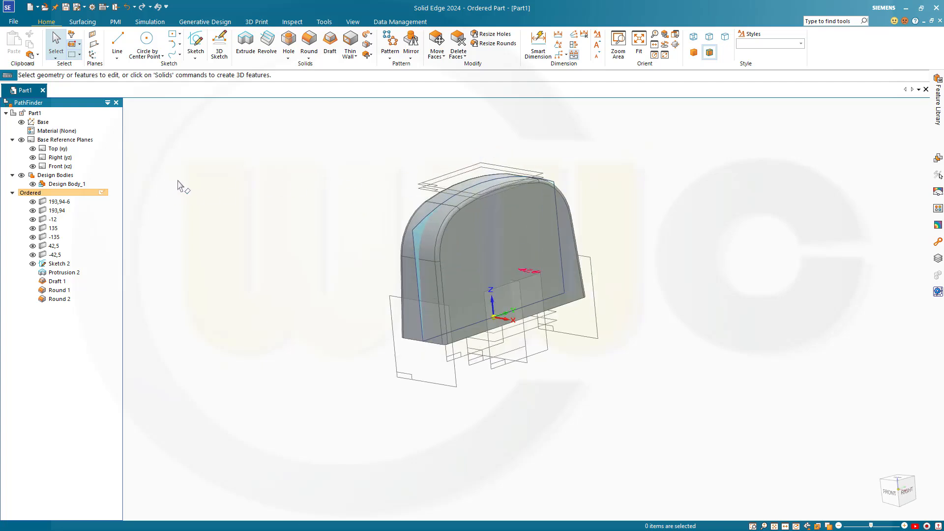
key(ctrl+z)
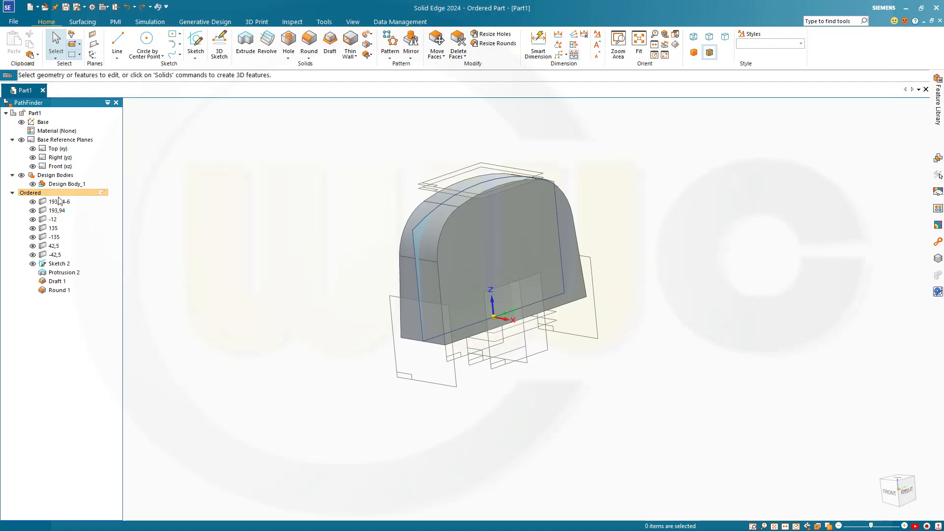
- Hide the existing design body and add a new part body, keeping the suggested body names
click(32, 184)
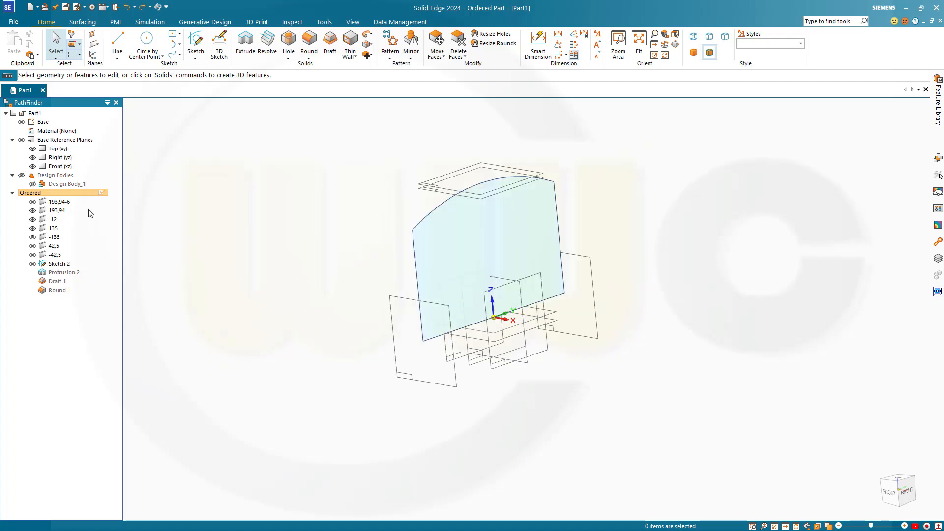
click(368, 55)
click(379, 66)
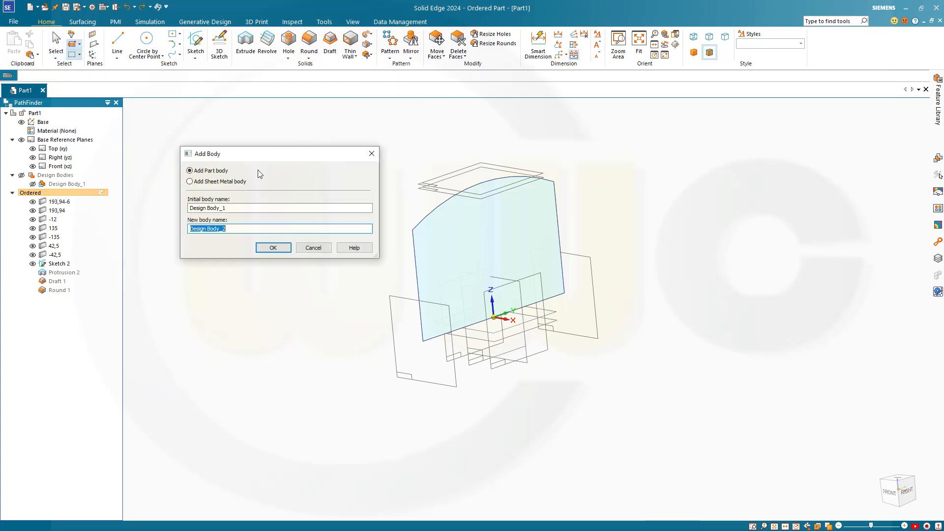
click(273, 249)
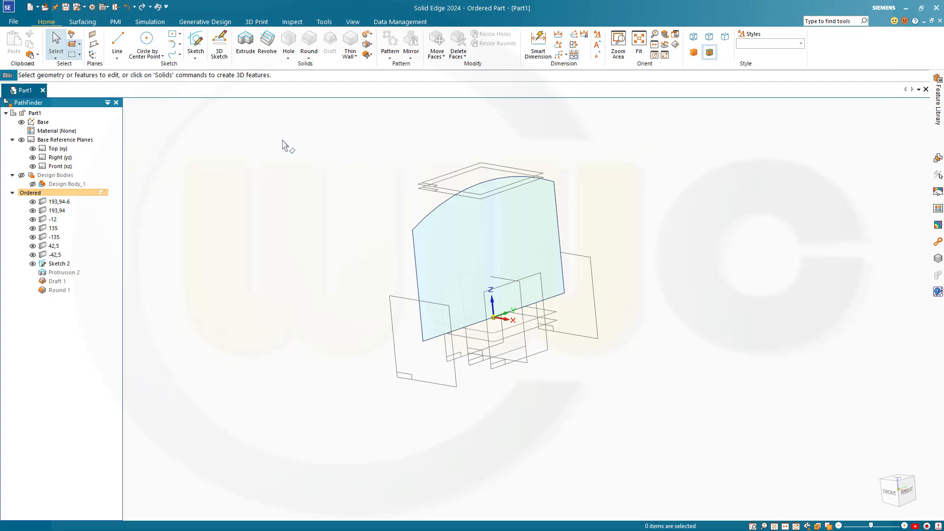
- Create a reference plane parallel to the Right (yz) plane at 62,5 mm on the positive X side
click(94, 47)
click(105, 55)
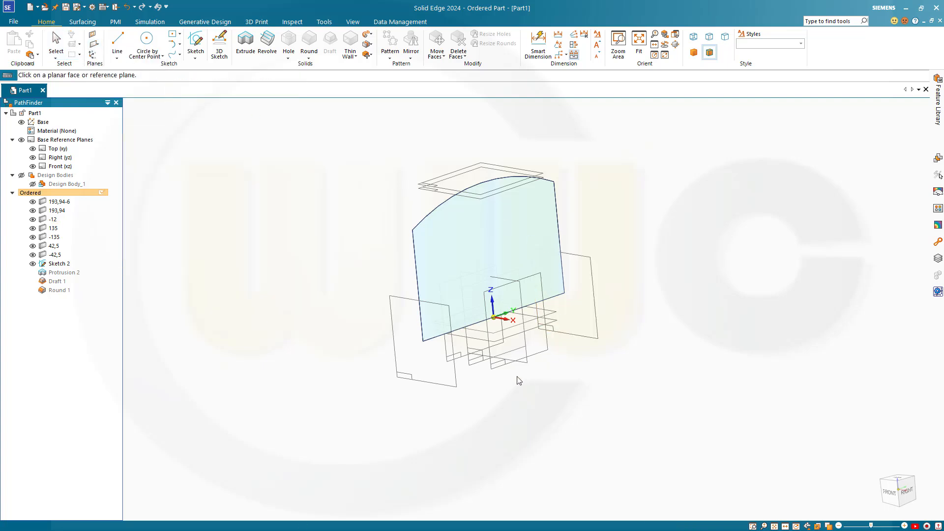
click(471, 367)
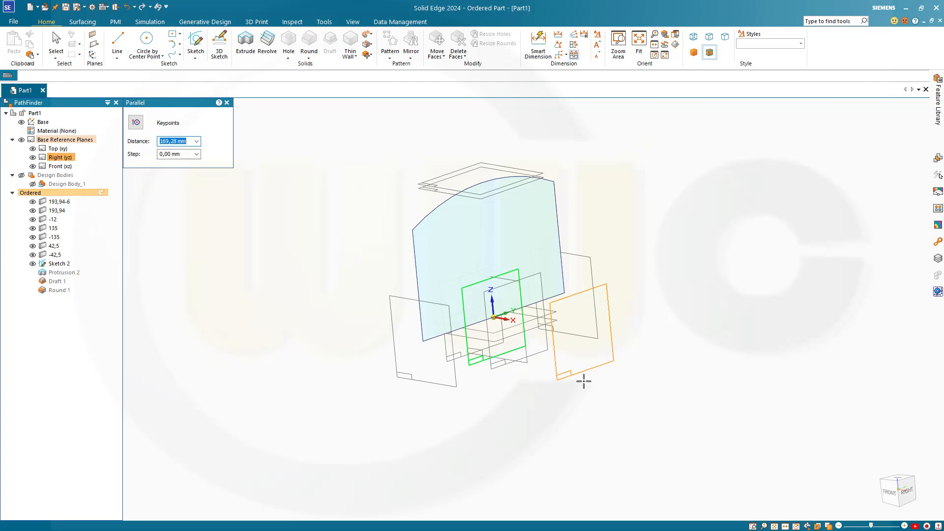
text(62,5)
key(Tab)
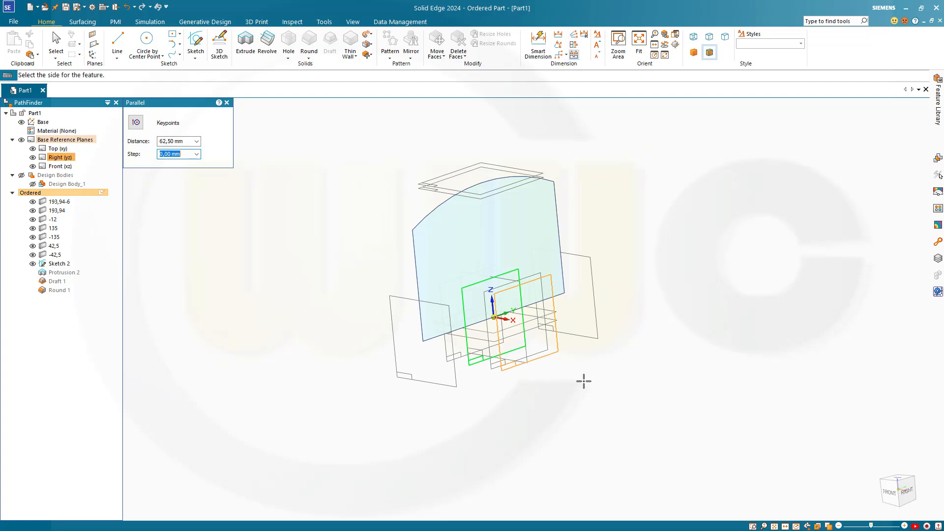
click(590, 379)
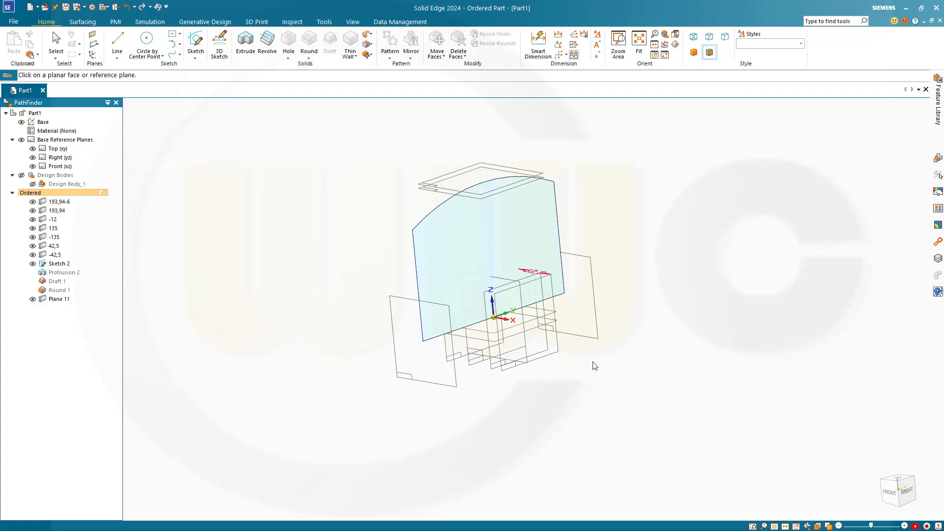
- Create a second plane parallel to the Right (yz) plane at 62,5 mm on the negative X side and leave the command
click(95, 44)
click(112, 55)
click(471, 366)
text(62,5)
key(Tab)
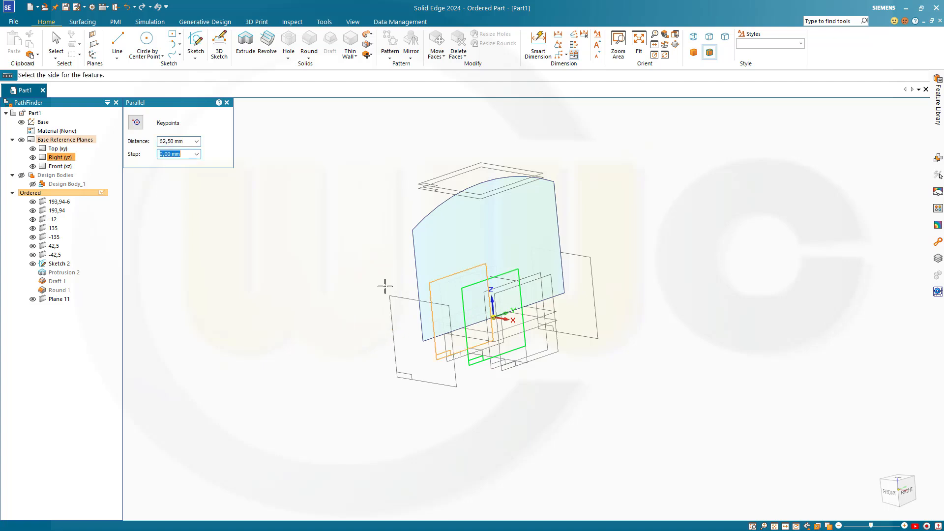
click(327, 253)
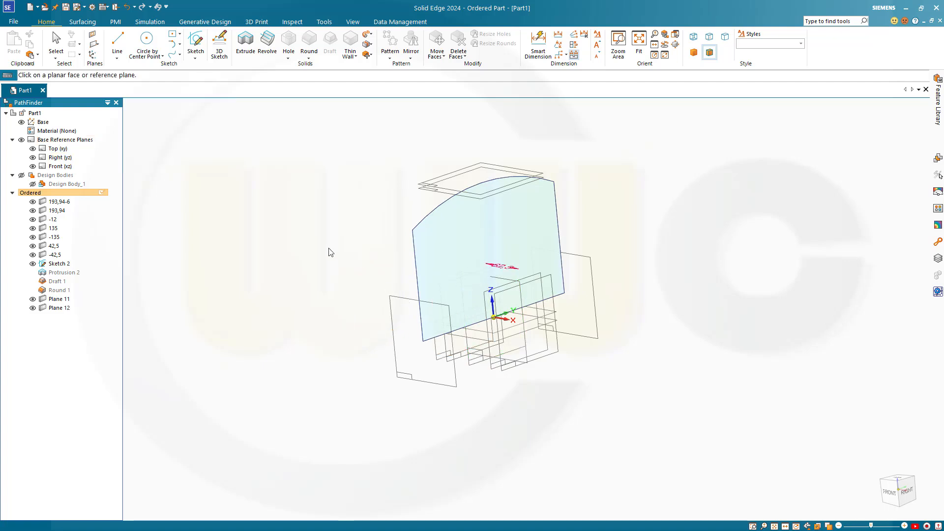
click(56, 300)
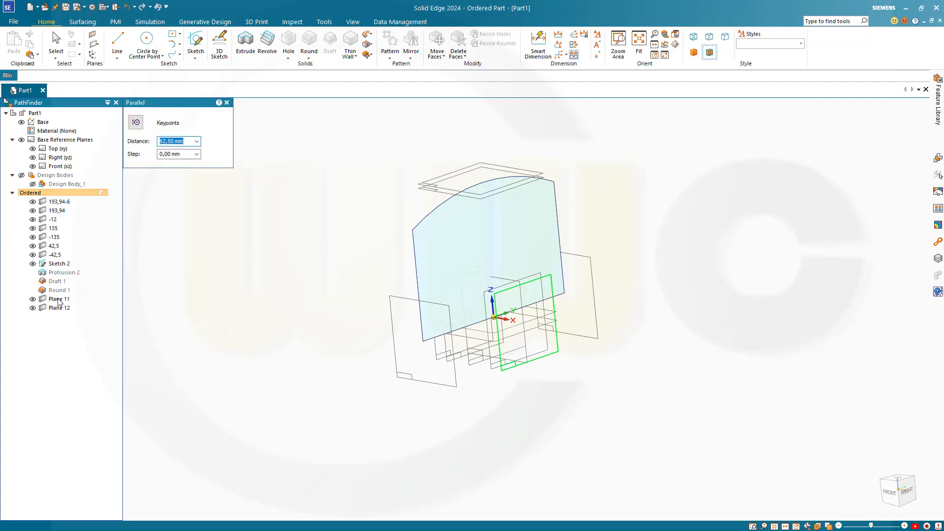
key(Escape)
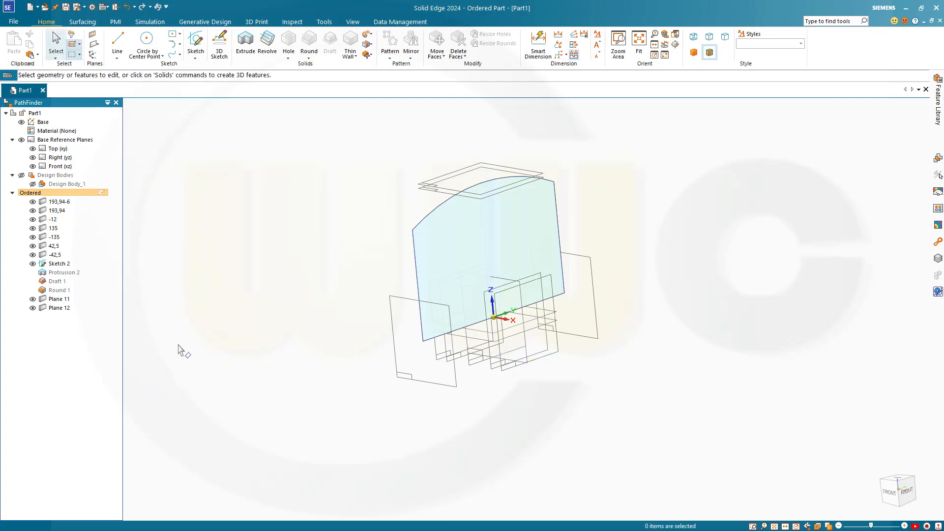
- Rename the two new parallel planes 62,5 on the positive X side and -62,5 on the negative X side
click(58, 300)
click(59, 299)
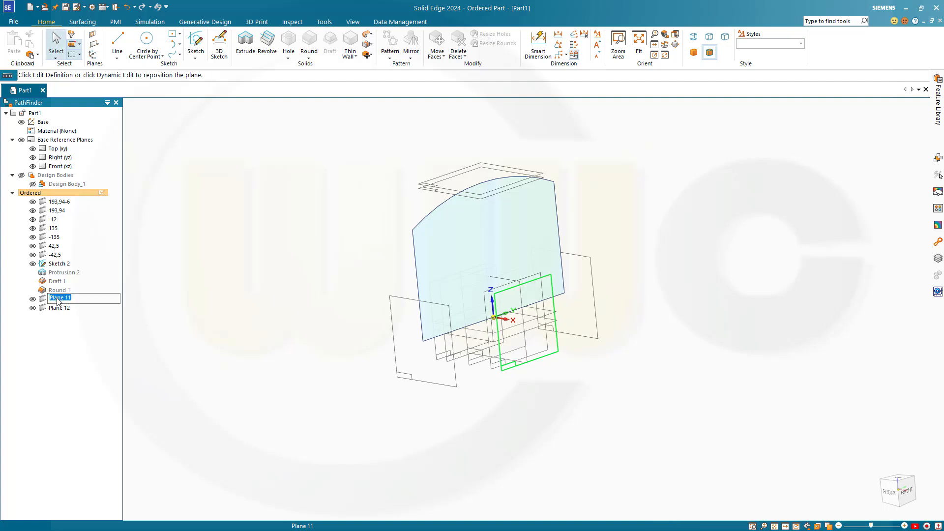
text(62,5)
key(Return)
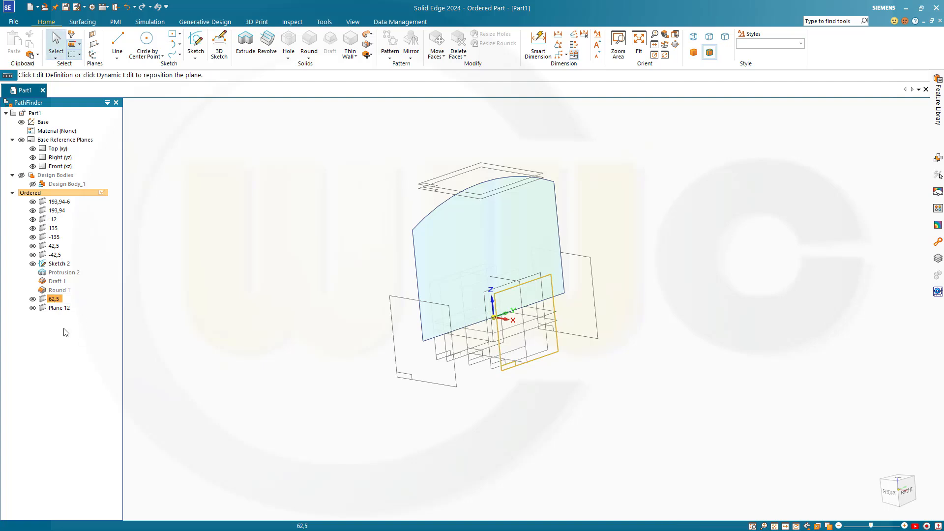
click(56, 308)
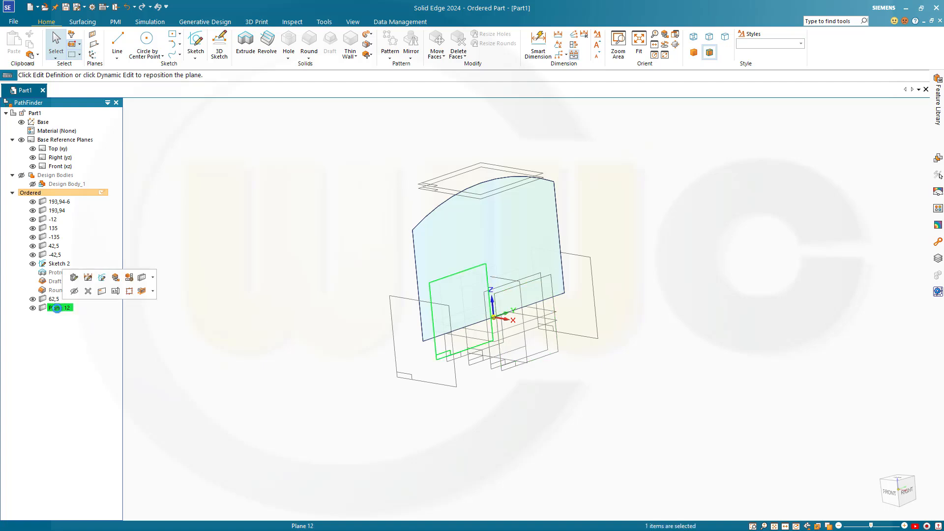
click(57, 308)
text(-)
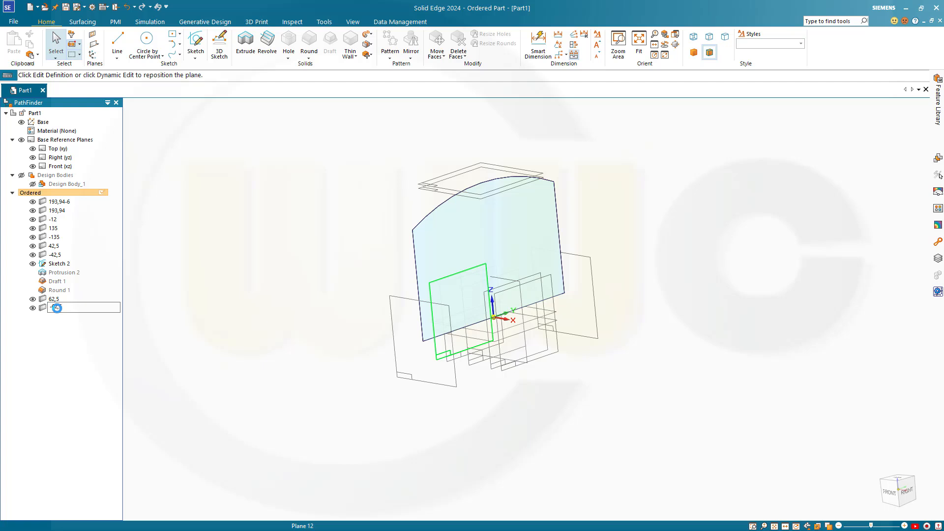
text(62,5)
key(Return)
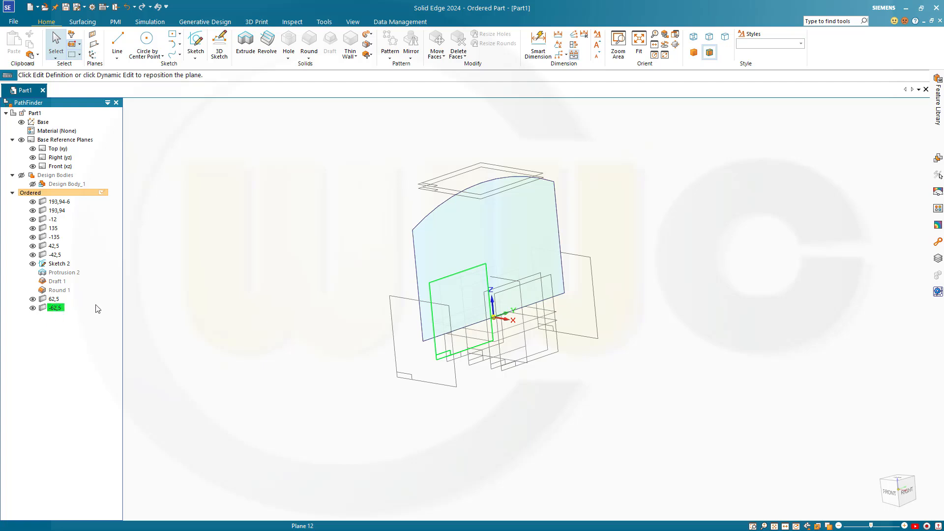
click(157, 294)
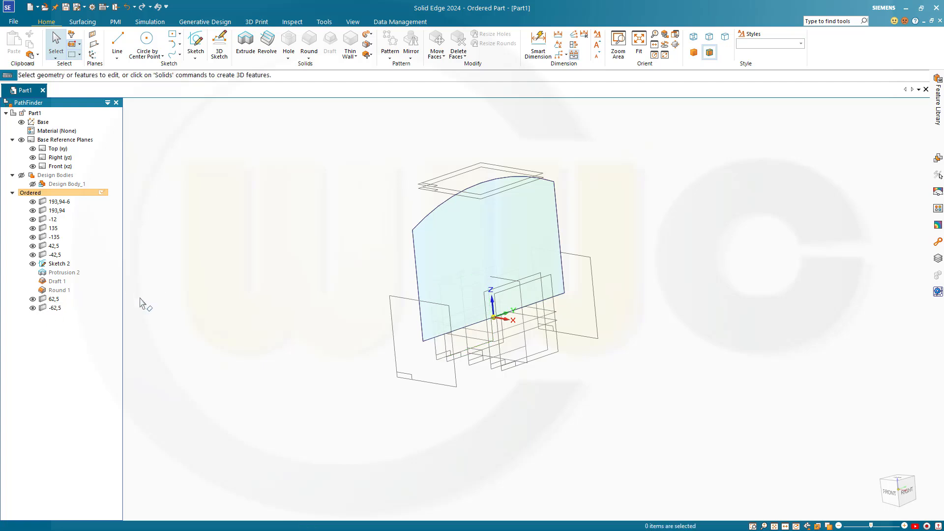
- Reorder the 62,5 and -62,5 planes in the feature history so they directly follow plane -42,5, ahead of Sketch 2
click(51, 300)
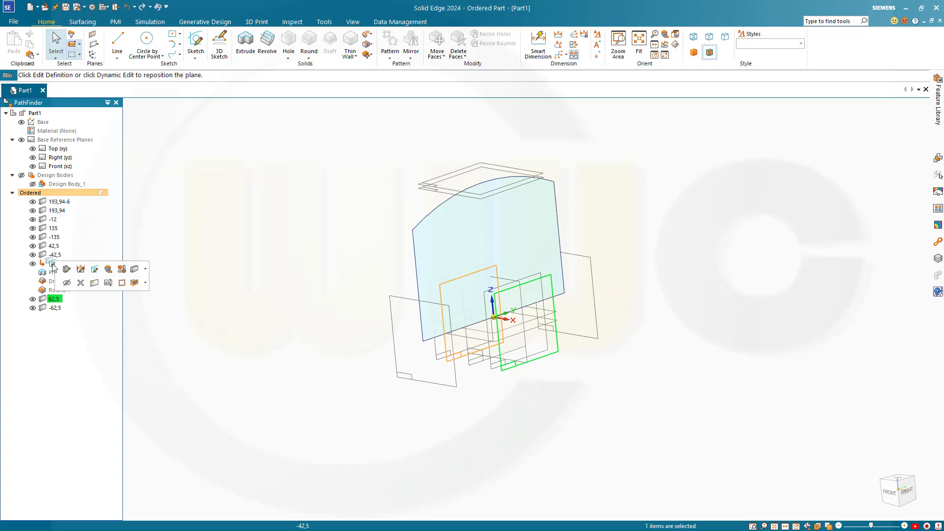
drag(53, 265, 52, 266)
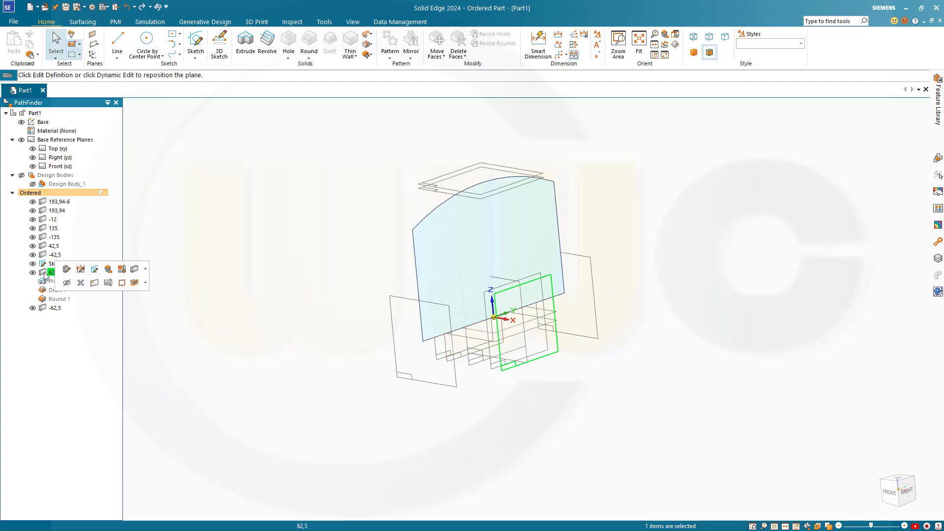
drag(46, 255, 69, 266)
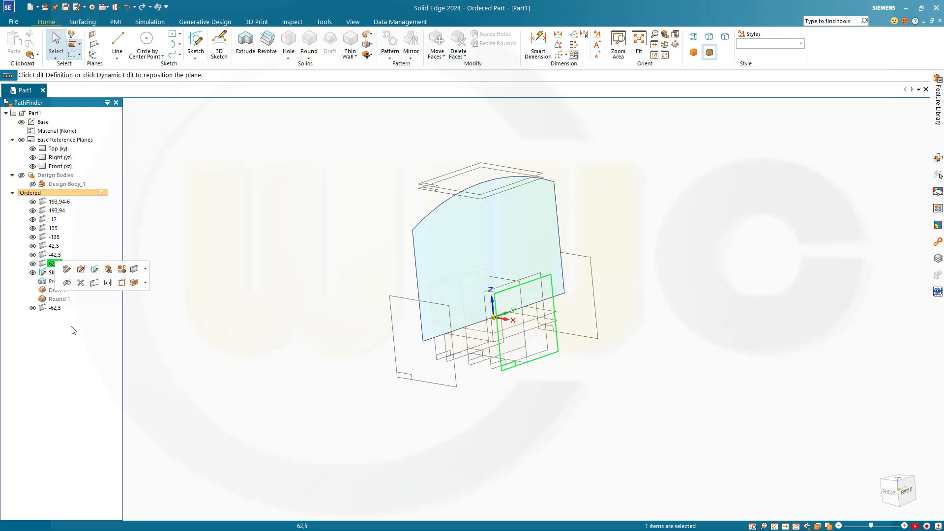
click(45, 308)
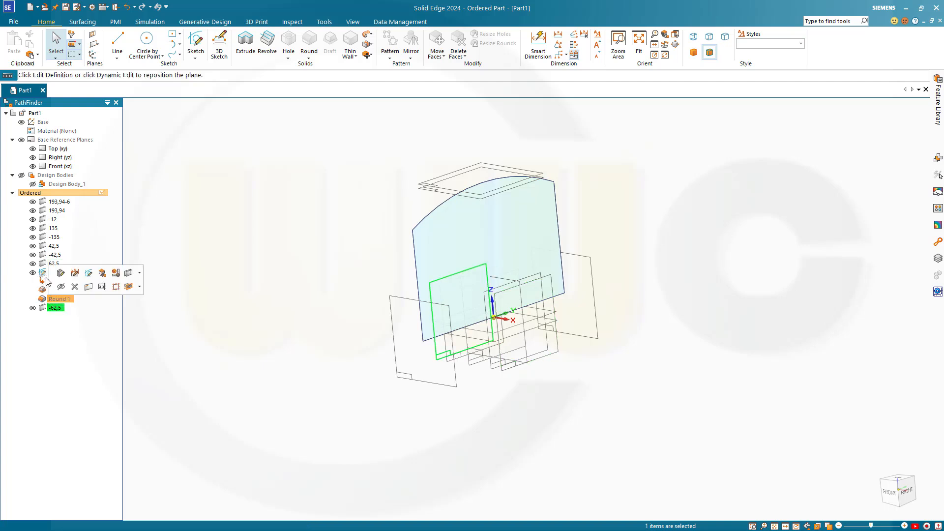
drag(47, 273, 58, 266)
click(186, 292)
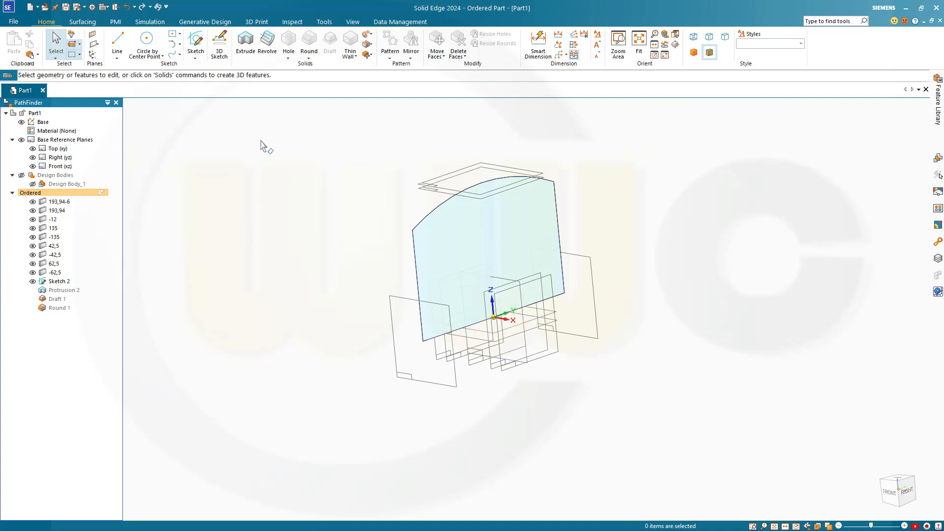
- Extrude the arched Sketch 2 profile with a From/To extent between the -62,5 and 62,5 planes as the second body
click(242, 55)
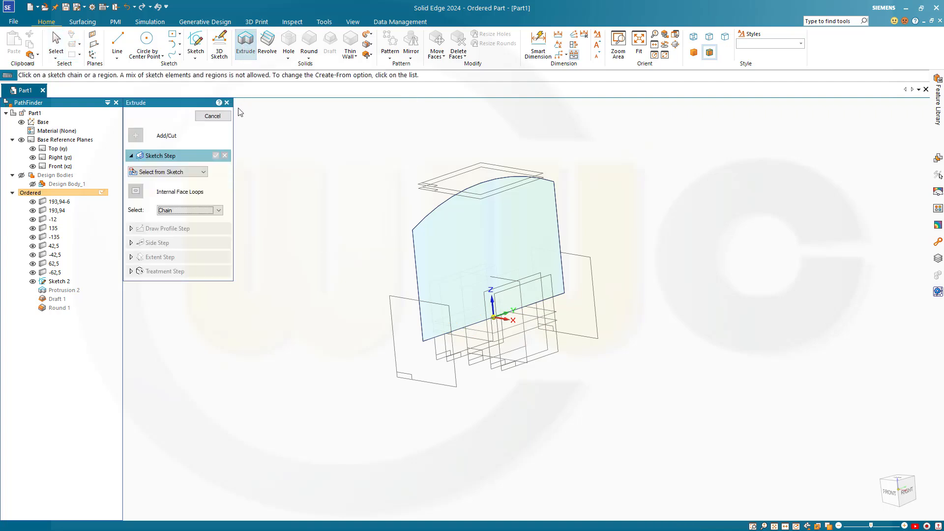
click(432, 266)
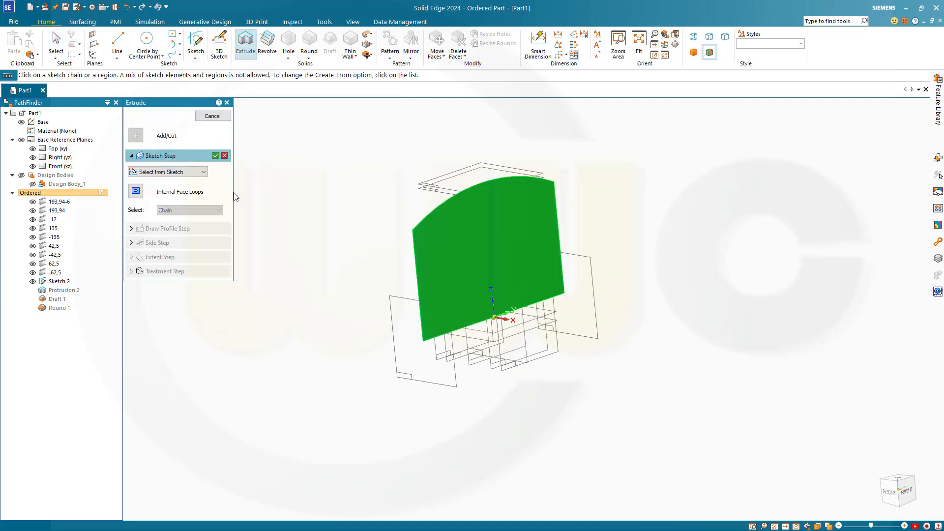
click(215, 156)
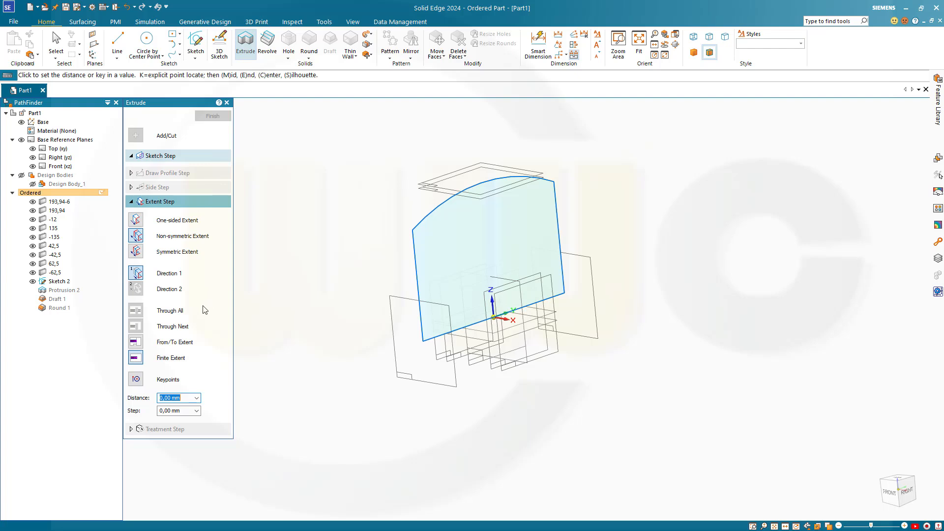
click(175, 344)
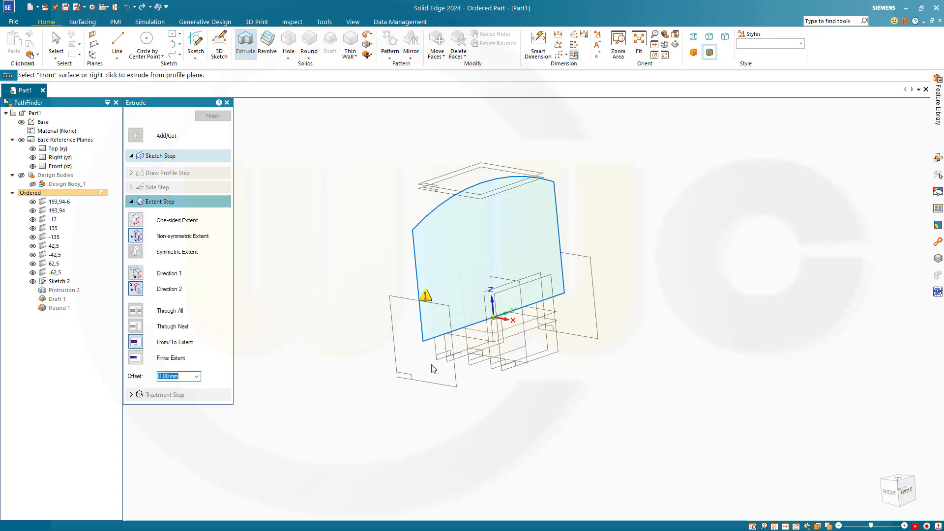
click(435, 349)
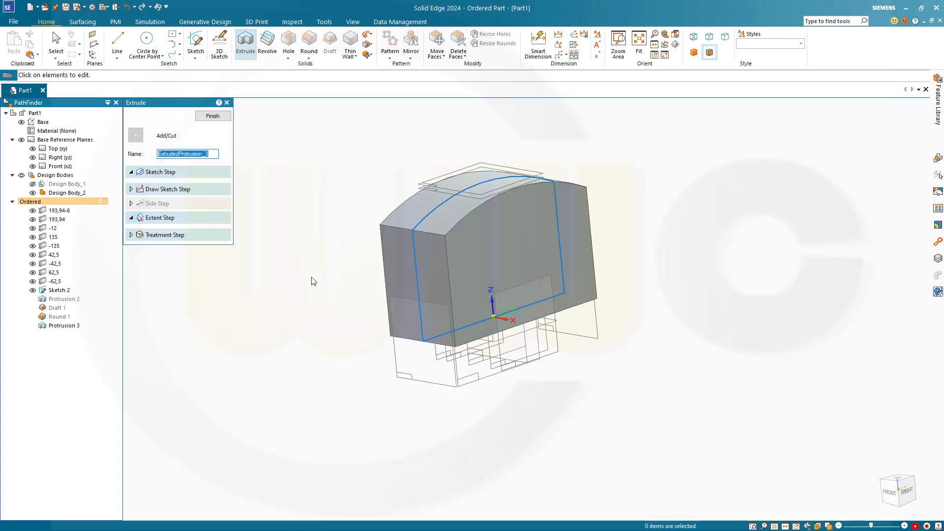
click(215, 118)
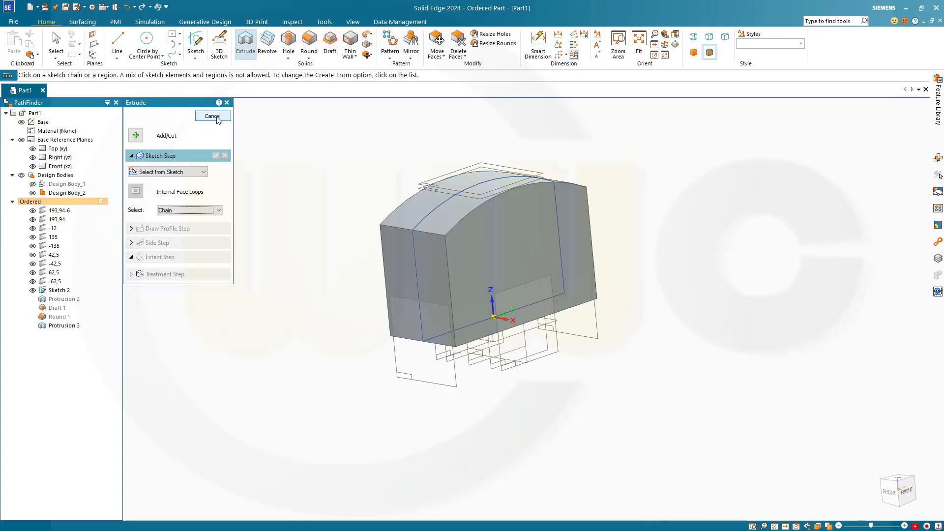
click(212, 116)
- Draft the four side faces of the second body by 3° from the Top (xy) plane, tapering inward toward the arched top
mouse_move(332, 232)
middle_down()
mouse_move(319, 226)
mouse_move(322, 216)
middle_up()
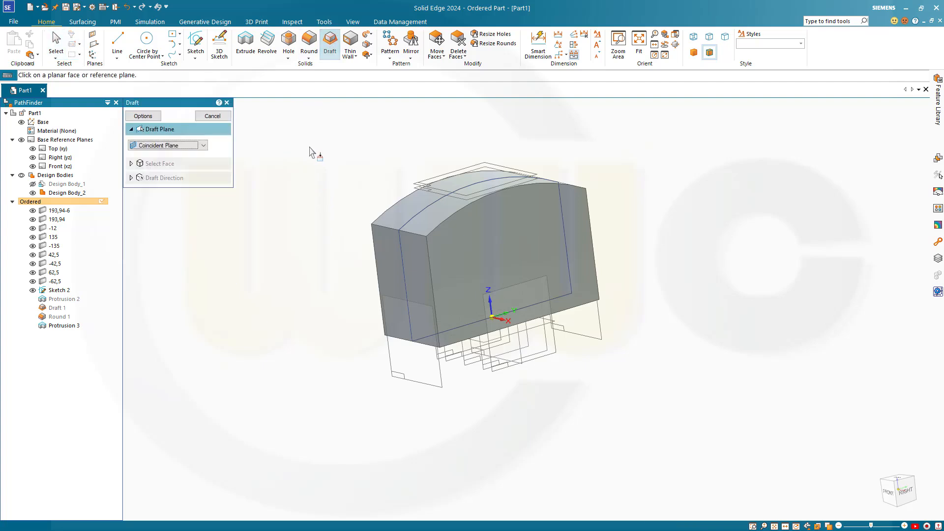
middle_drag(280, 202, 276, 162)
click(63, 149)
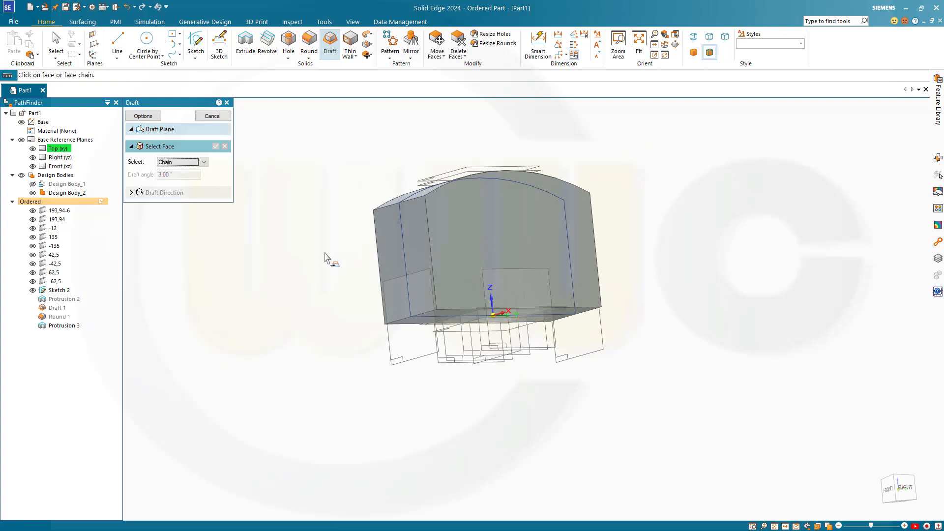
click(417, 242)
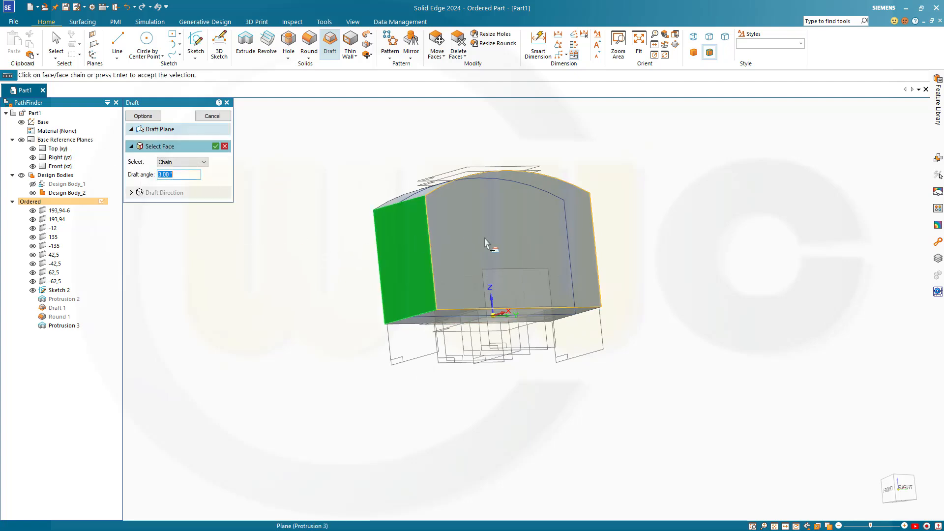
click(489, 244)
middle_drag(695, 281, 547, 294)
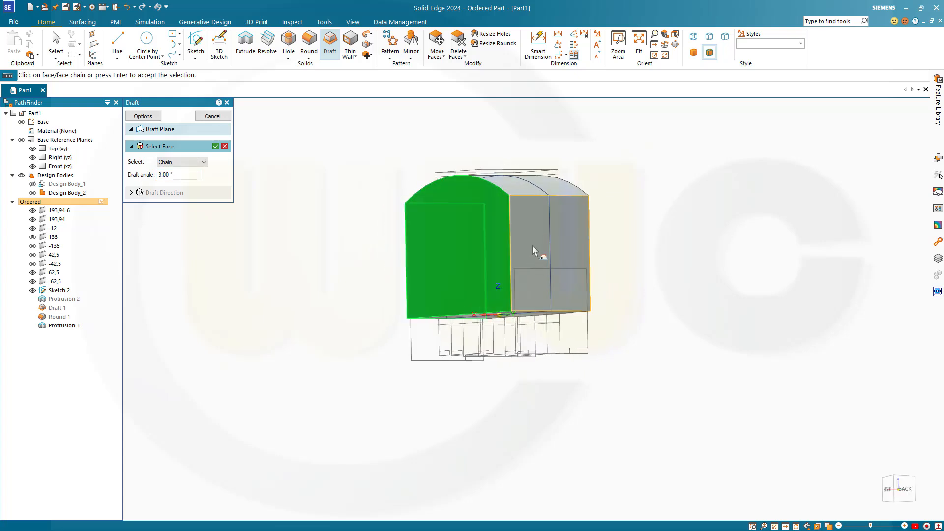
middle_drag(659, 272, 500, 244)
click(500, 240)
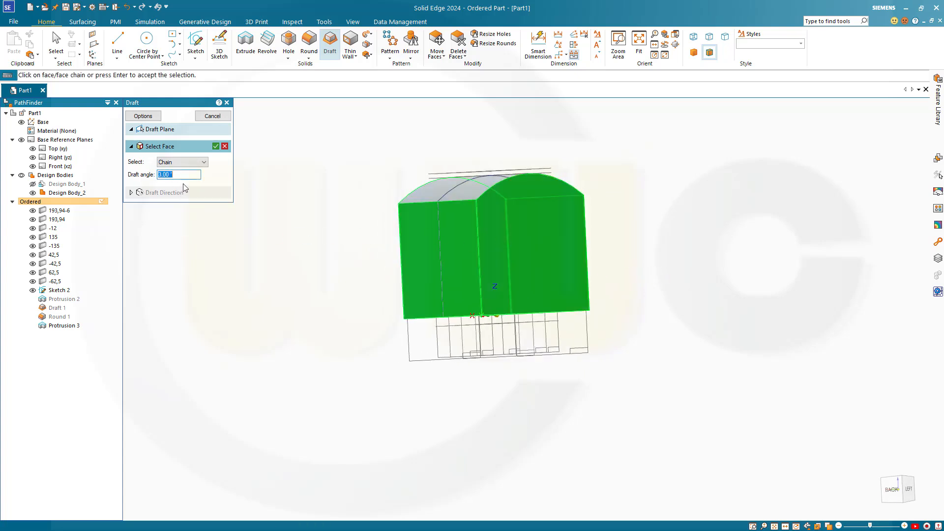
click(216, 147)
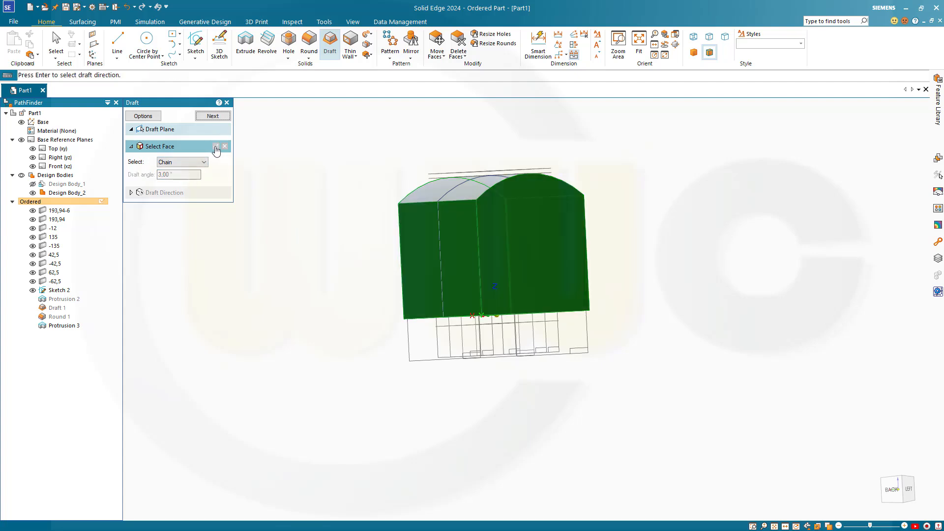
click(213, 116)
middle_drag(296, 230, 252, 228)
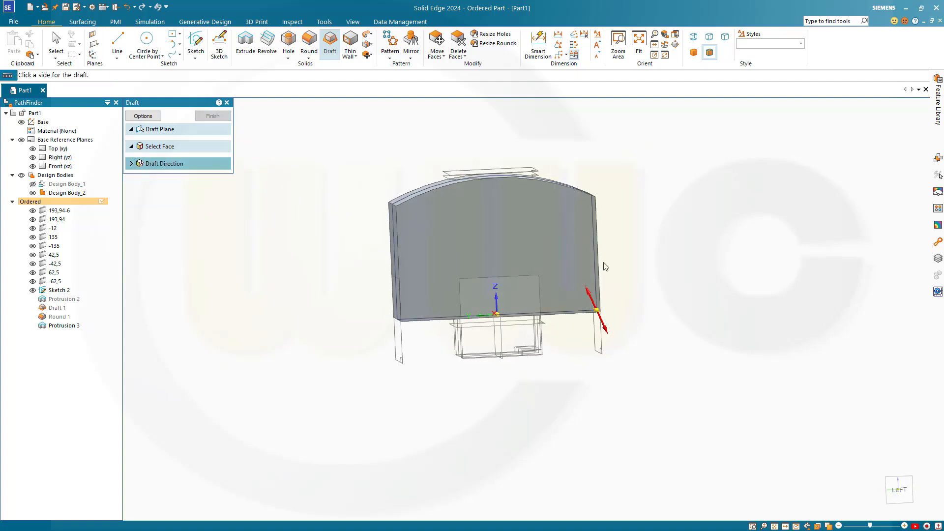
click(454, 151)
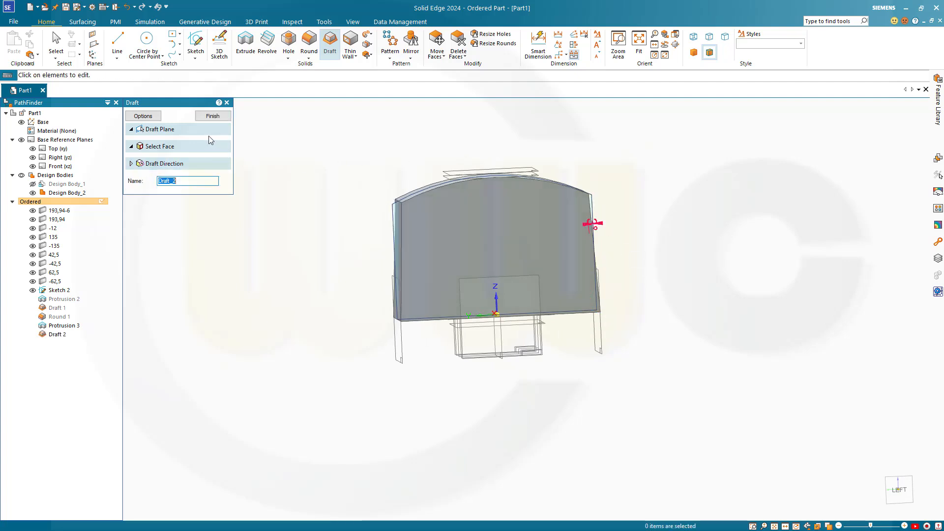
click(208, 120)
click(210, 120)
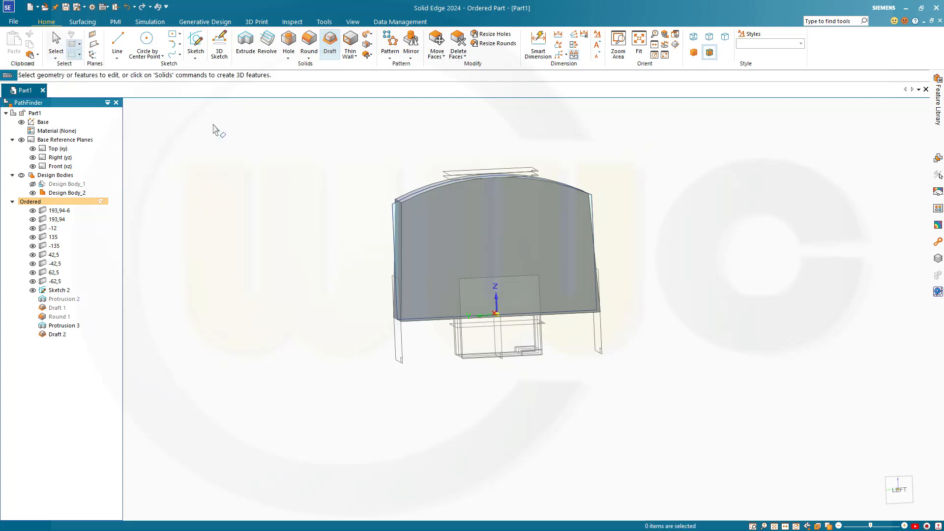
- Round the two upper side edges of the second body, where the arched top meets the sides, with a 70 mm radius
middle_drag(296, 266, 306, 286)
click(310, 42)
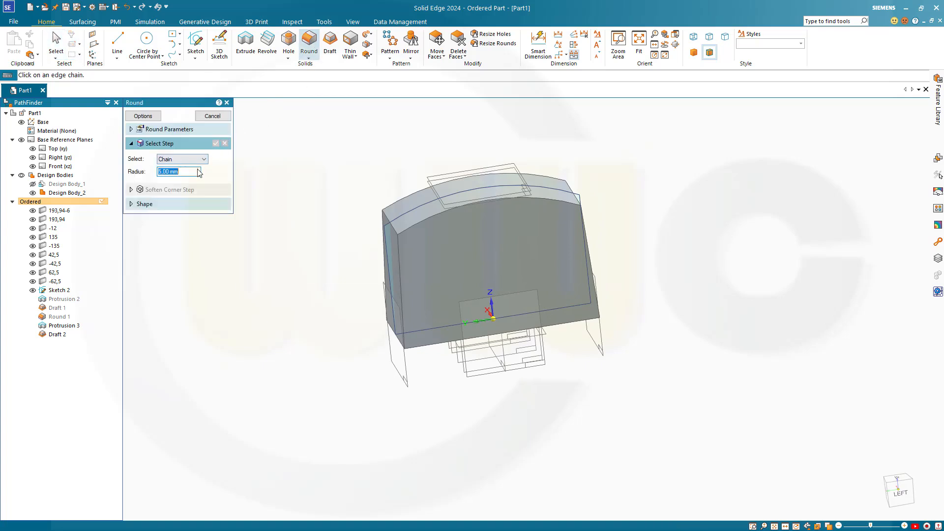
text(70)
click(388, 216)
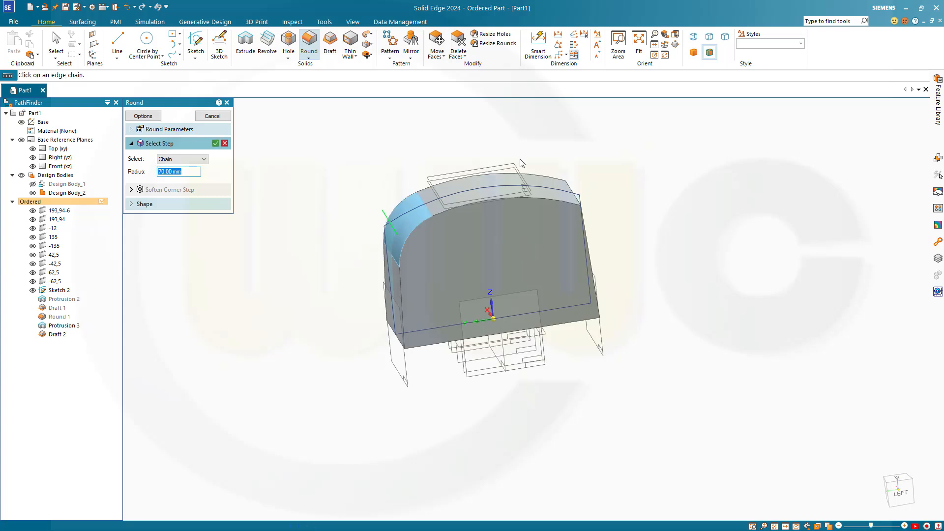
click(570, 188)
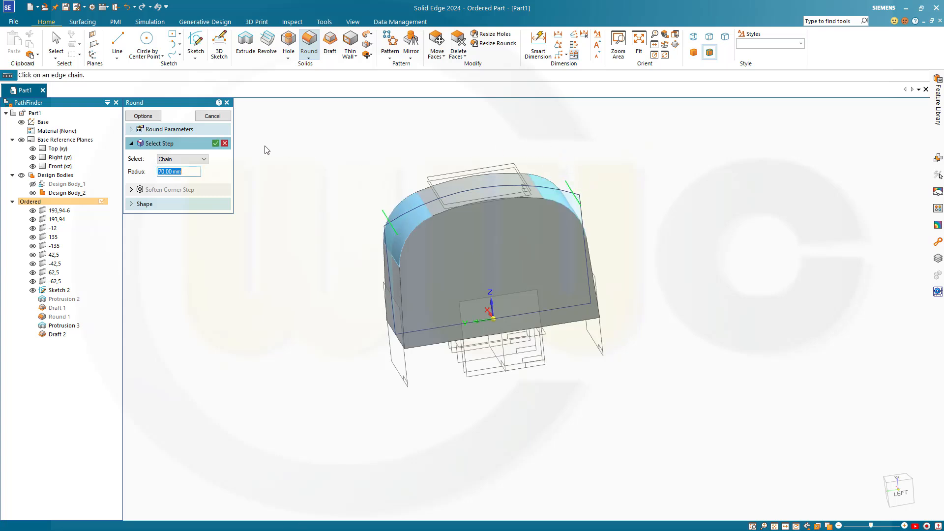
click(215, 143)
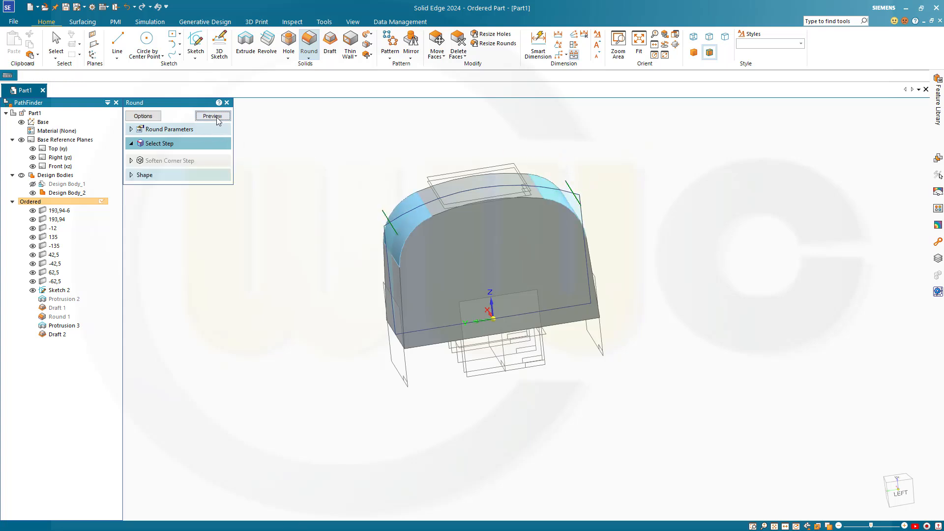
click(213, 116)
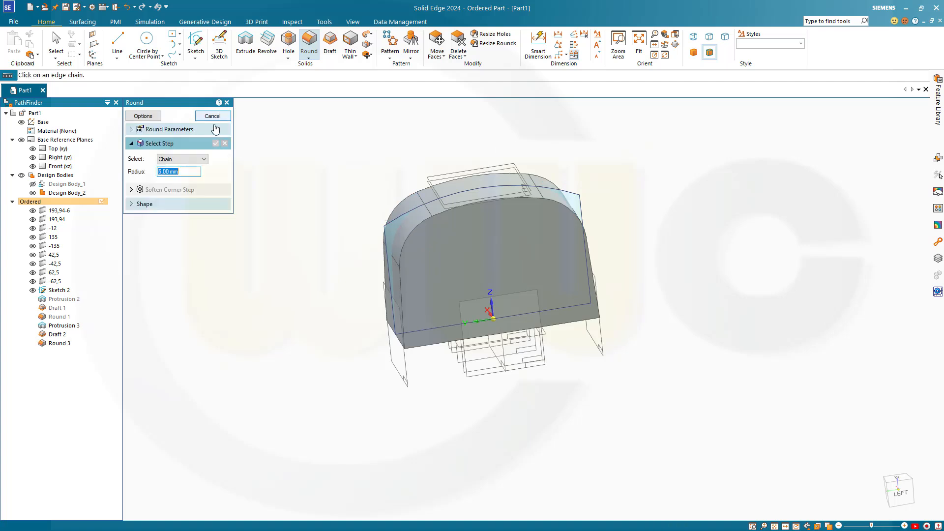
- Round both arched outline edge chains around the second body's two large faces with a 20 mm radius
text(2)
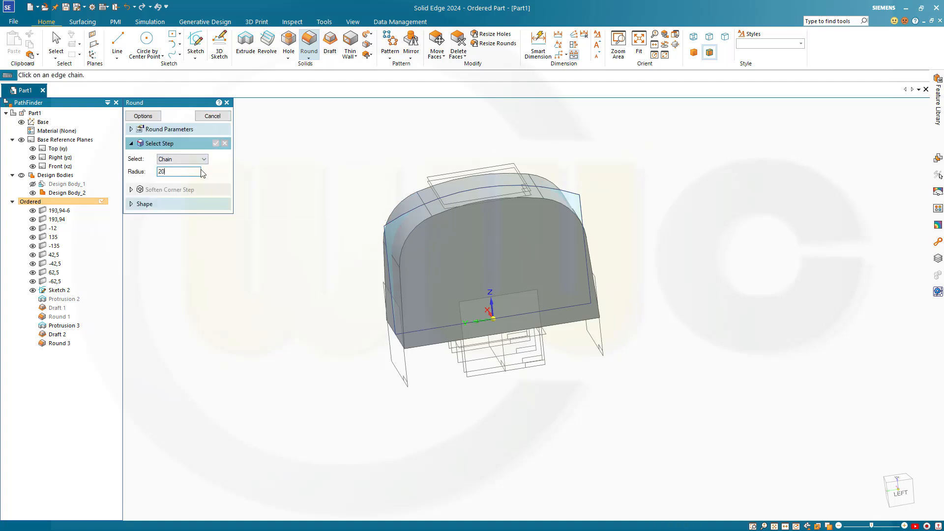
text(0)
click(406, 237)
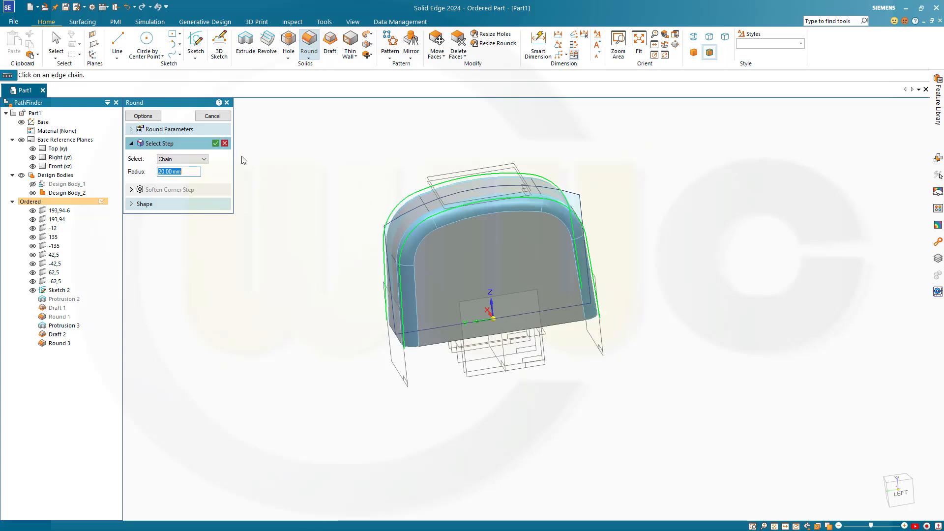
click(215, 143)
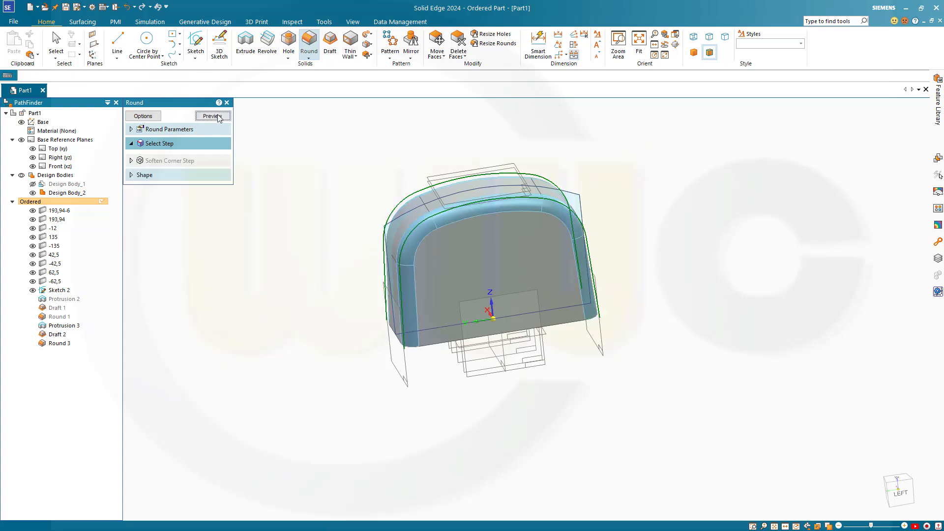
click(213, 116)
click(212, 116)
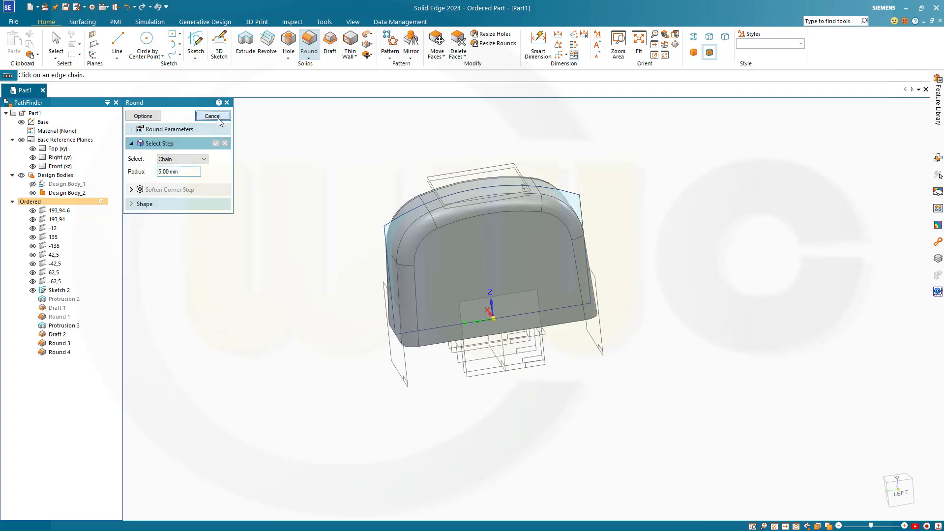
click(218, 118)
- Create a plane parallel to the Right (yz) plane at 72,5 mm on the negative X side
middle_drag(298, 183, 372, 163)
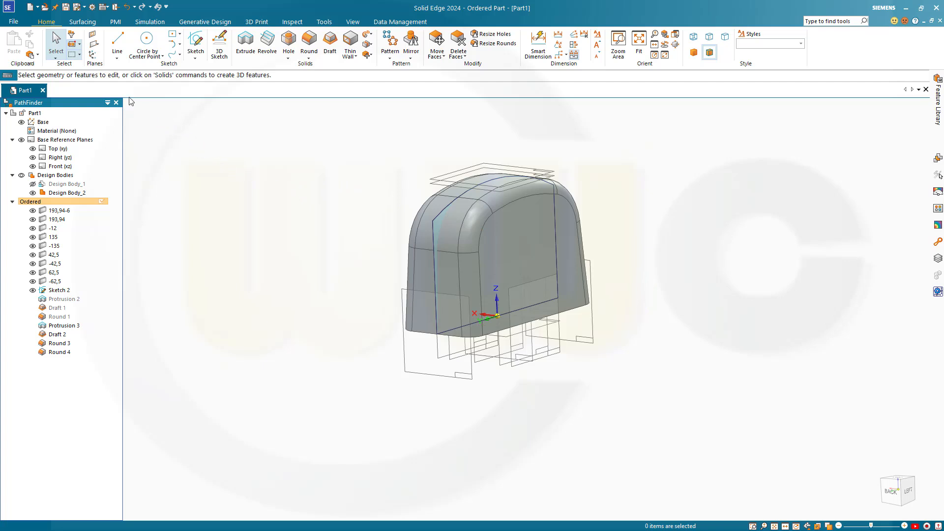
click(96, 44)
click(106, 55)
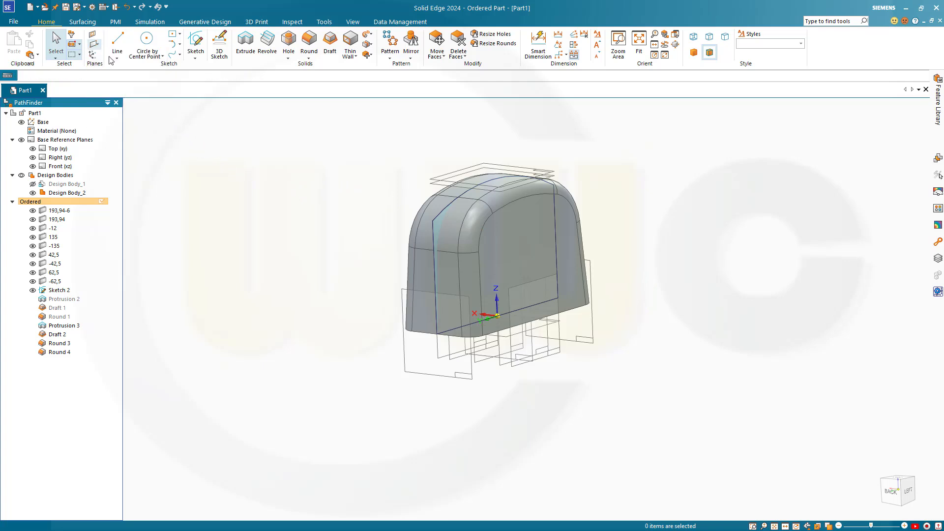
click(482, 364)
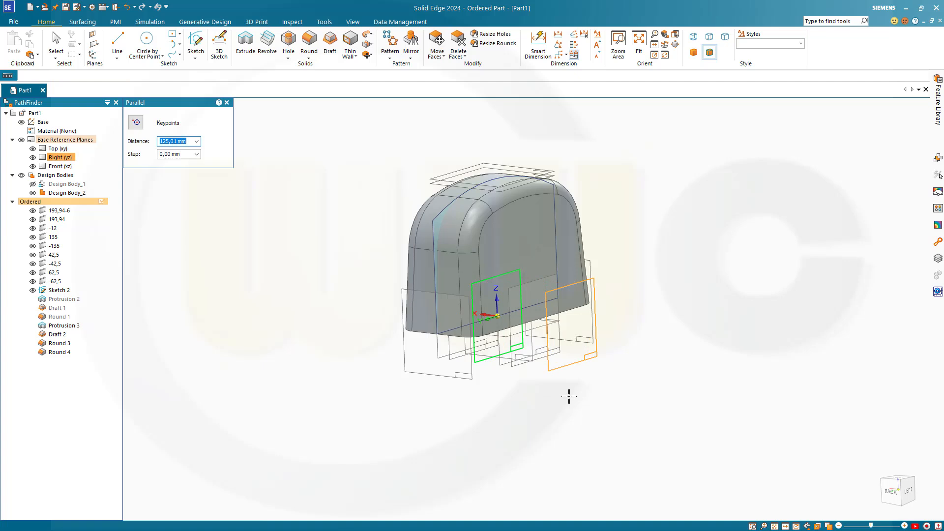
text(72,5)
key(Return)
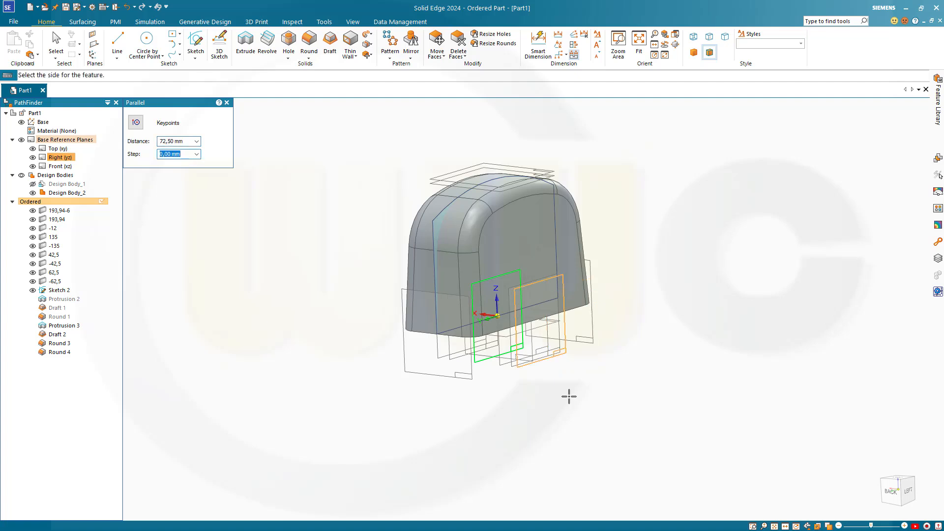
click(569, 396)
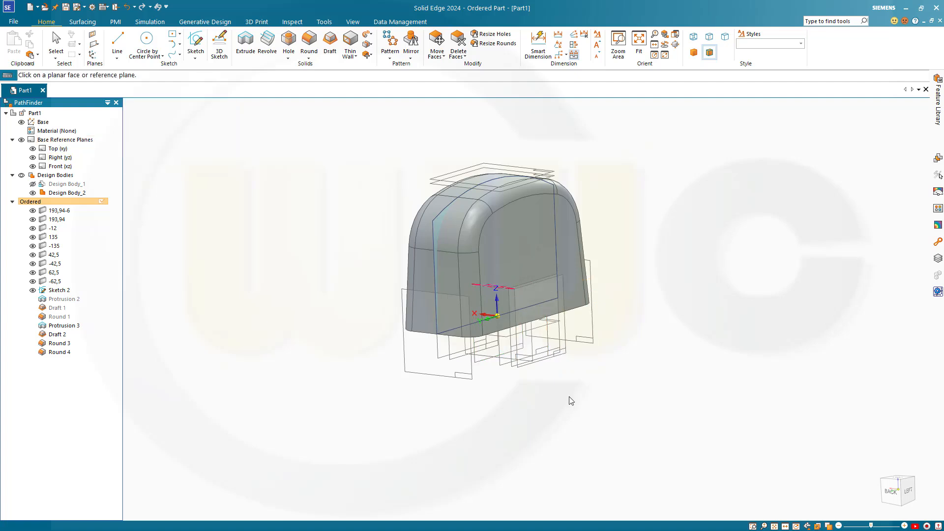
- Create a second plane parallel to the Right (yz) plane at 72,5 mm on the positive X side
click(96, 44)
click(114, 56)
click(481, 362)
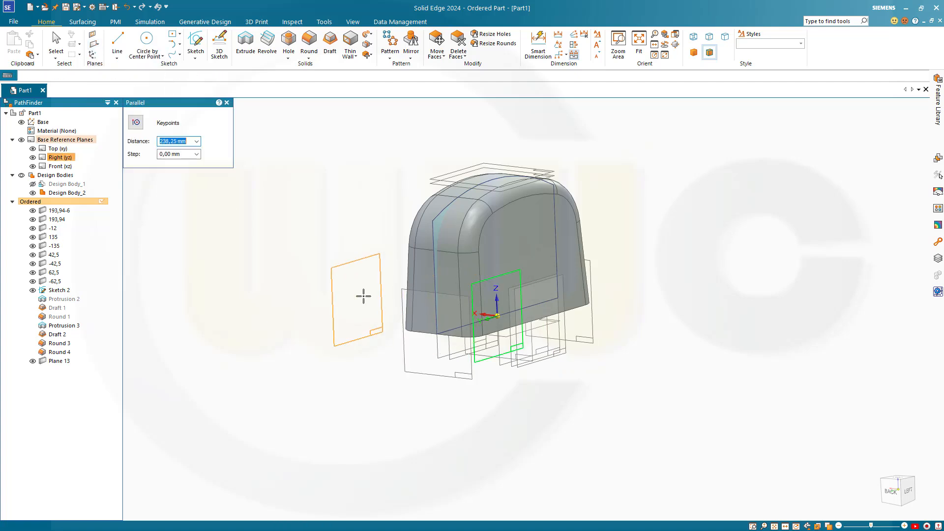
text(7)
key(Return)
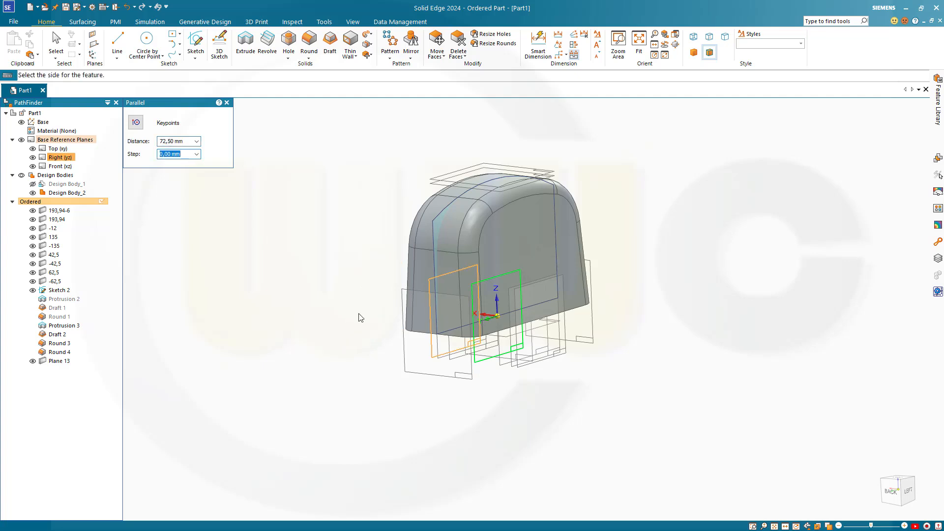
click(361, 317)
key(Escape)
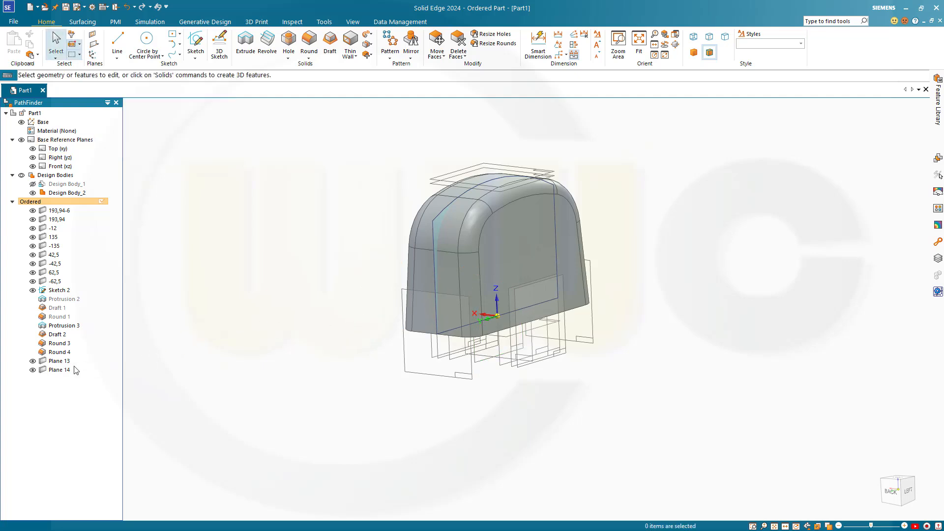
- Rename the two new parallel planes 72,5 for the first one and -72,5 for the second one
click(59, 362)
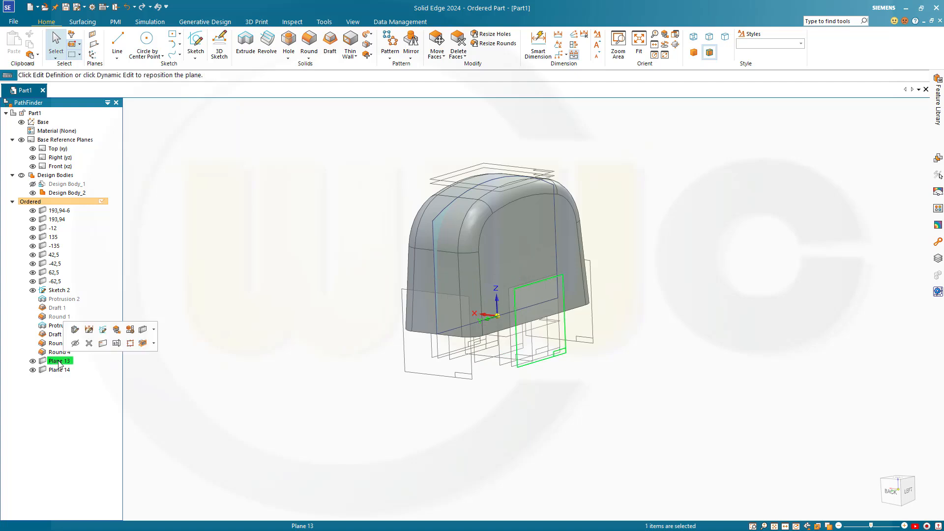
click(59, 362)
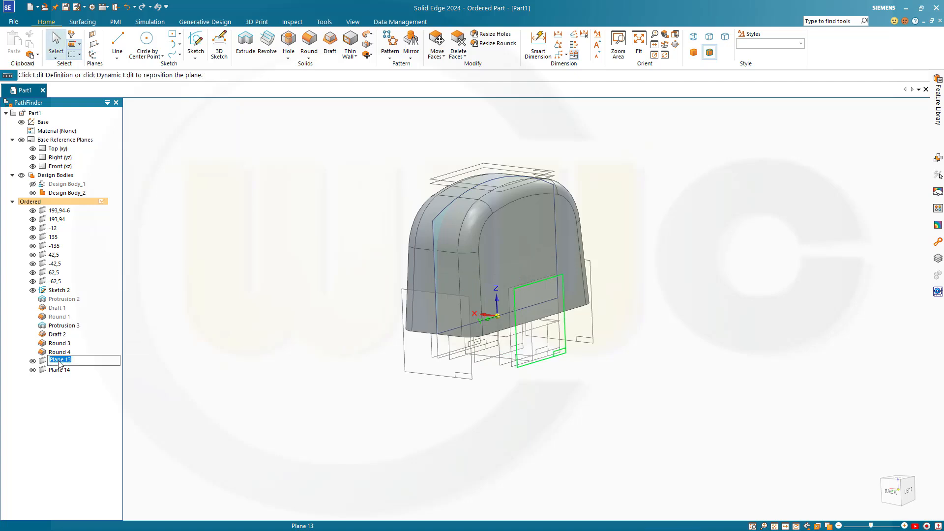
text(72,5)
key(Return)
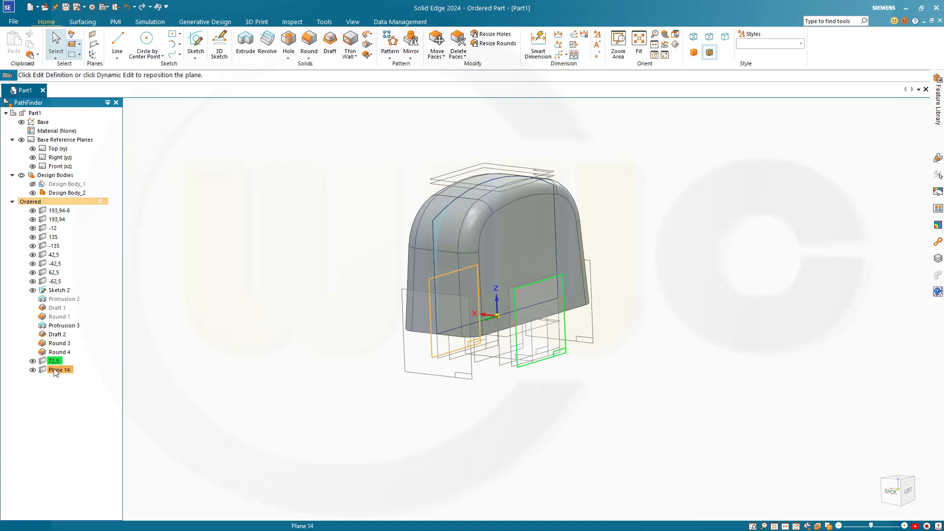
click(54, 369)
click(53, 369)
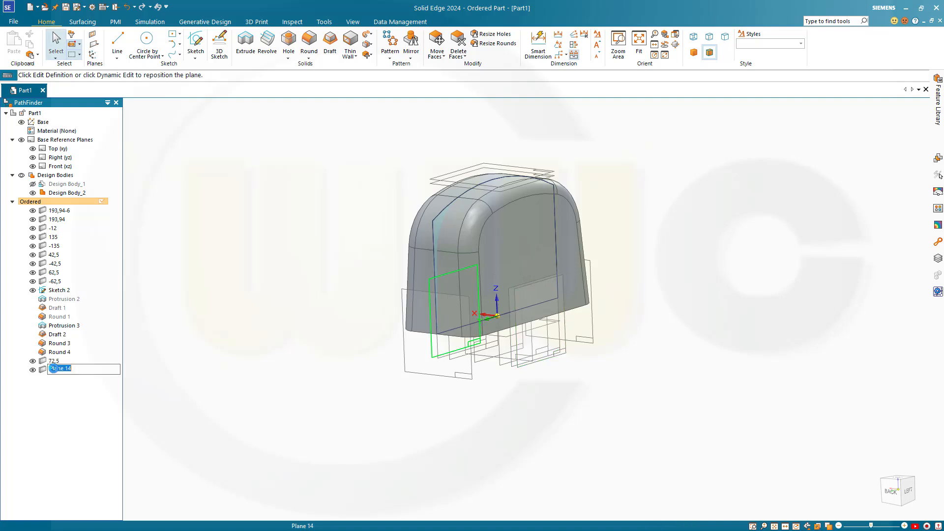
key(BackSpace)
key(Return)
click(98, 390)
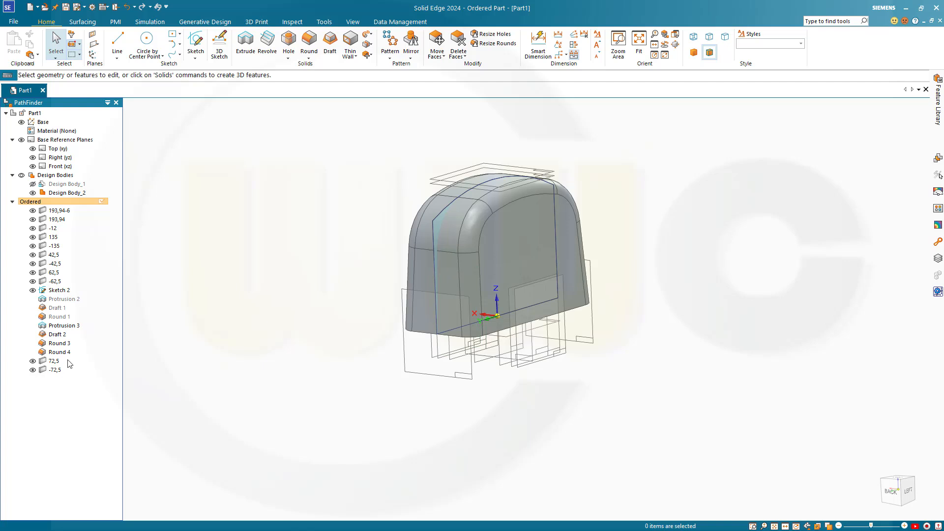
- Reorder the 72,5 and -72,5 planes in the feature history so they directly follow plane -62,5, ahead of Sketch 2
click(51, 362)
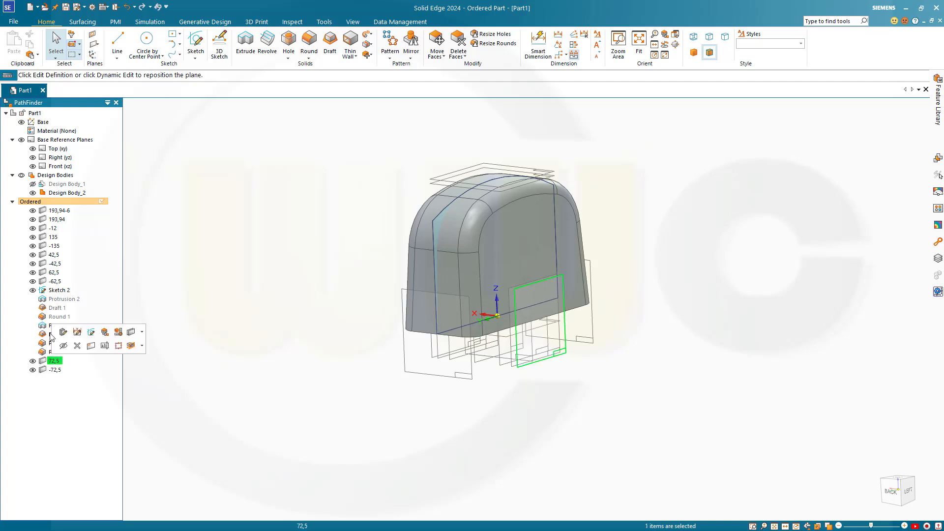
drag(52, 305, 58, 284)
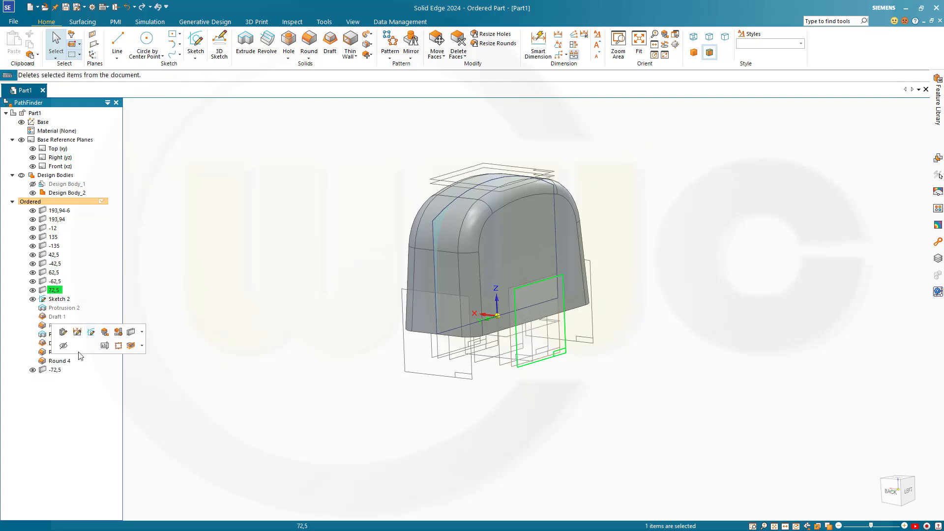
drag(55, 373, 64, 294)
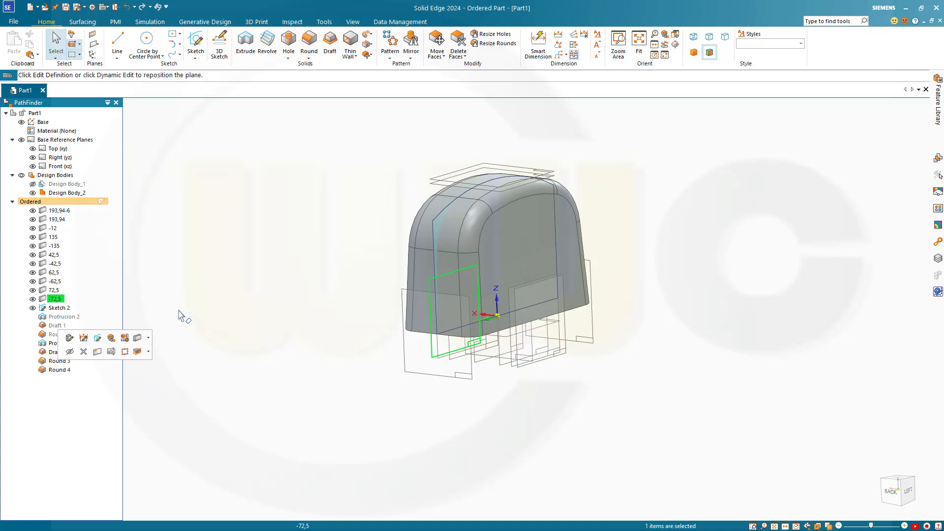
key(Escape)
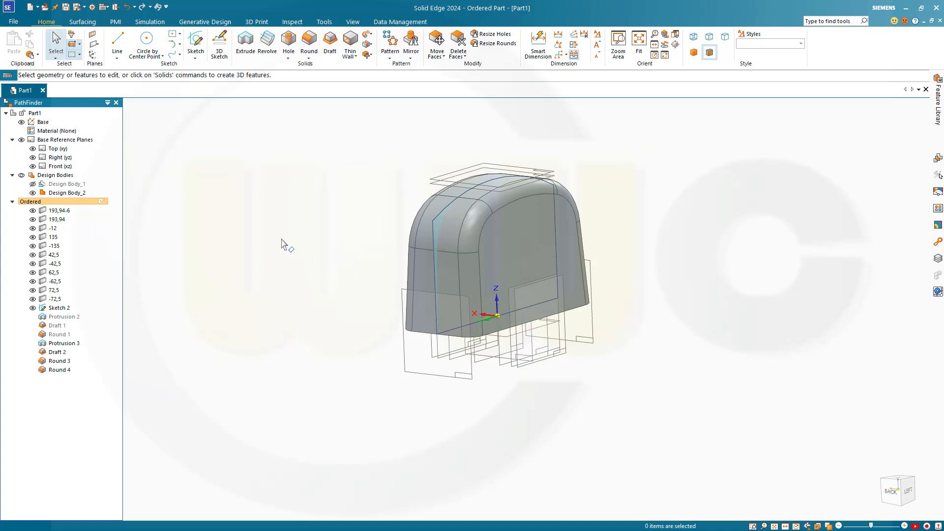
- Hide Design Body_2 and Sketch 2, and add a third part body with the default name
click(32, 193)
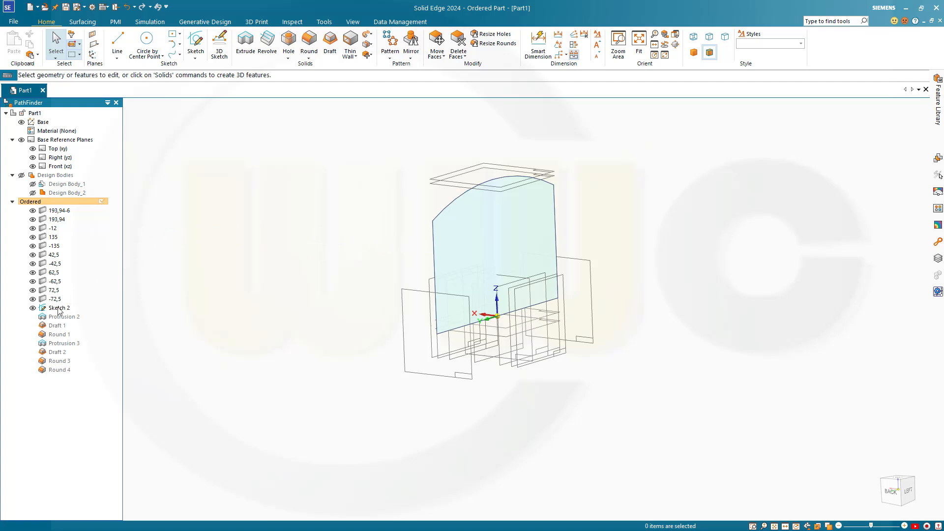
click(33, 308)
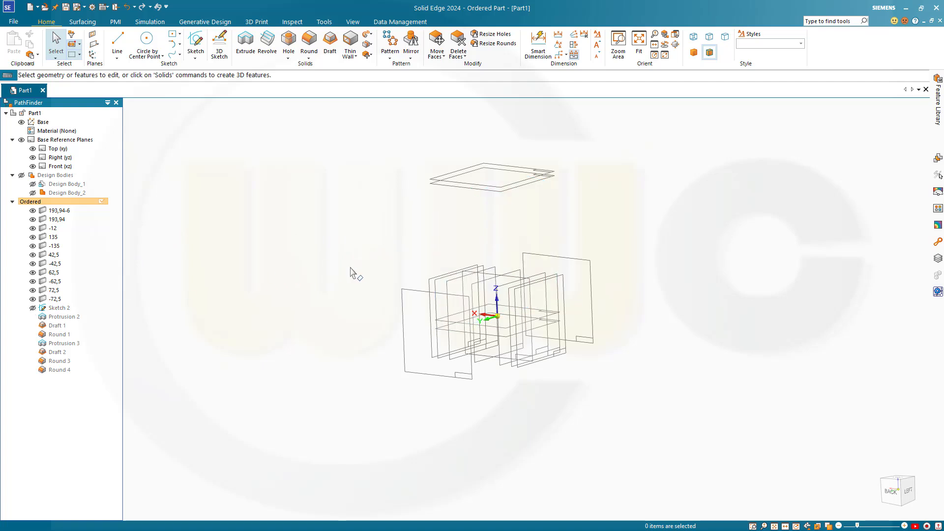
middle_drag(350, 272, 320, 275)
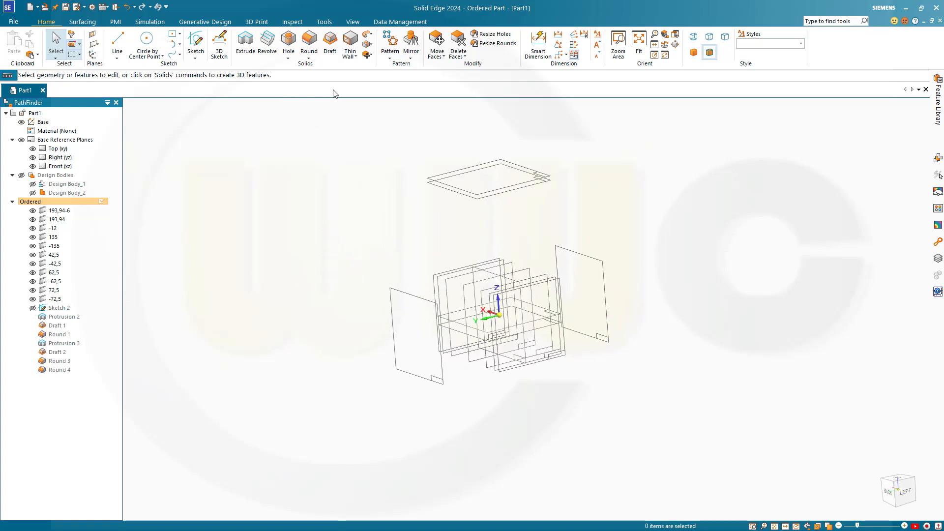
click(368, 54)
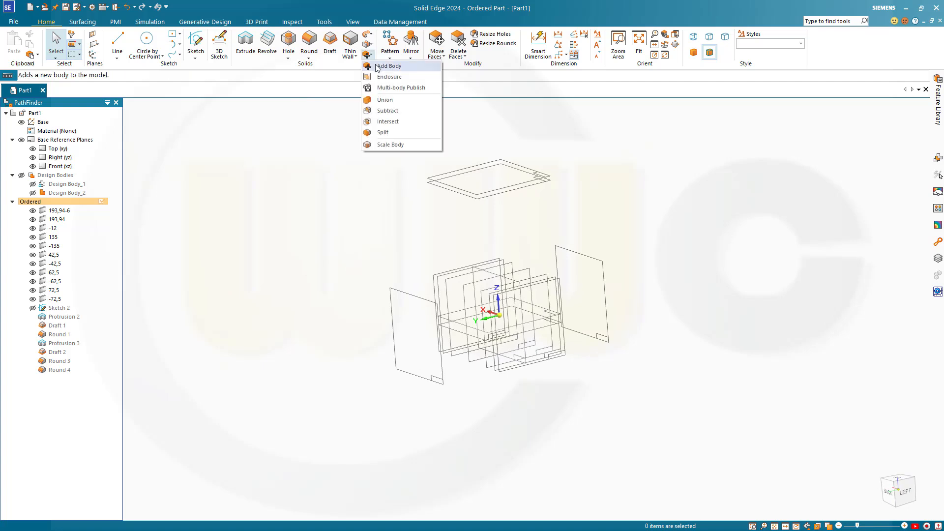
click(378, 66)
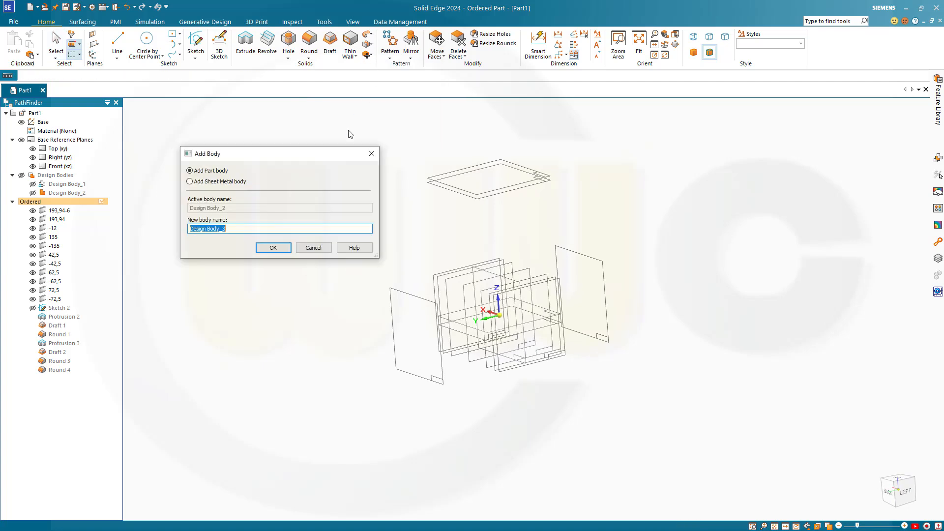
click(273, 248)
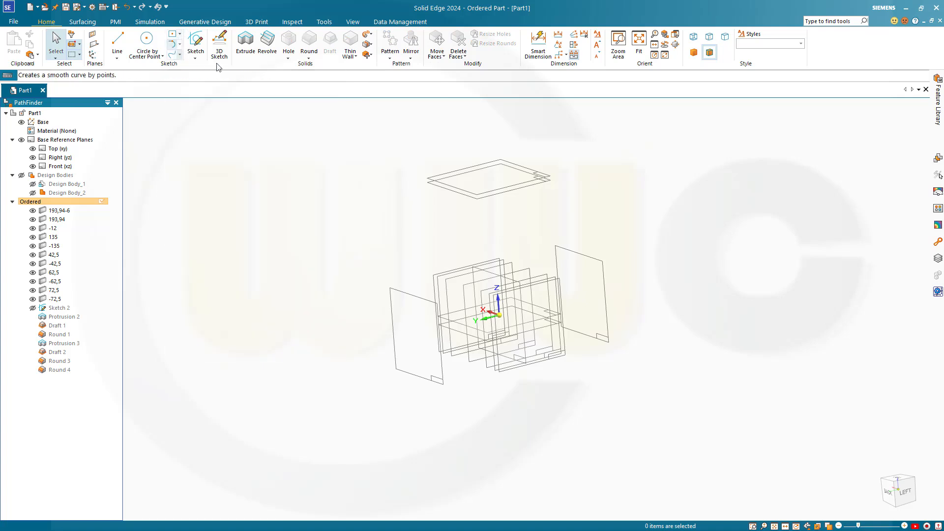
- Start a sketch on the Right (yz) plane and draw a tall two-point rectangle about 27 mm wide between plane -135 and the Z axis
click(196, 45)
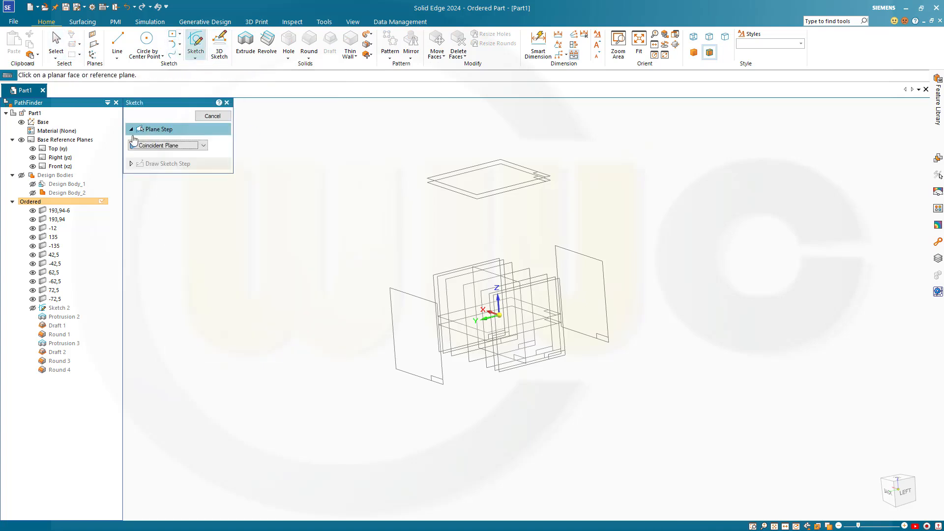
click(59, 157)
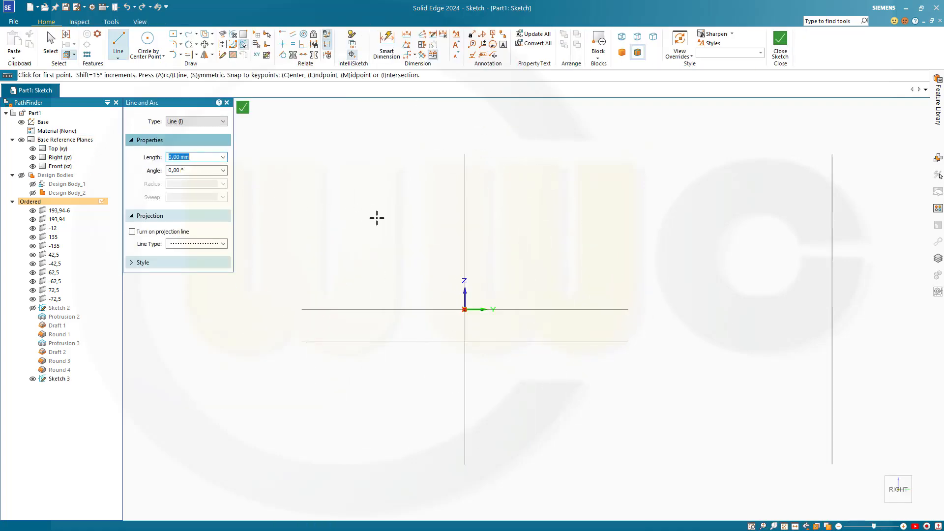
scroll(384, 220, down, 3)
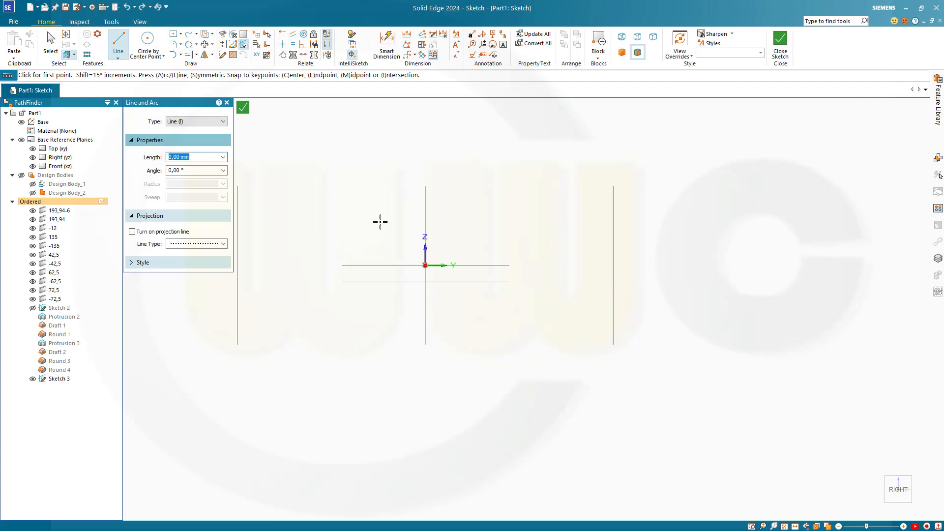
scroll(380, 217, down, 2)
mouse_move(375, 191)
shift+middle_down()
mouse_move(390, 244)
mouse_move(413, 267)
shift+middle_up()
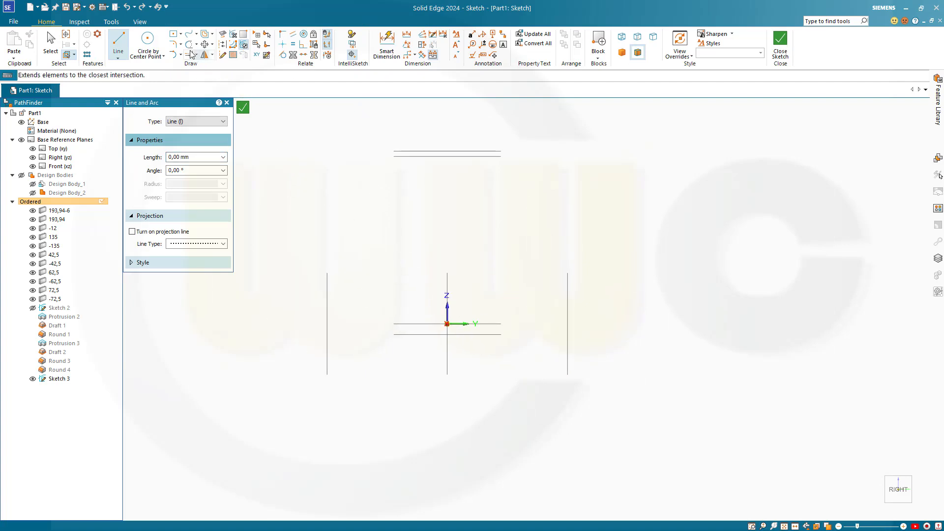
click(180, 36)
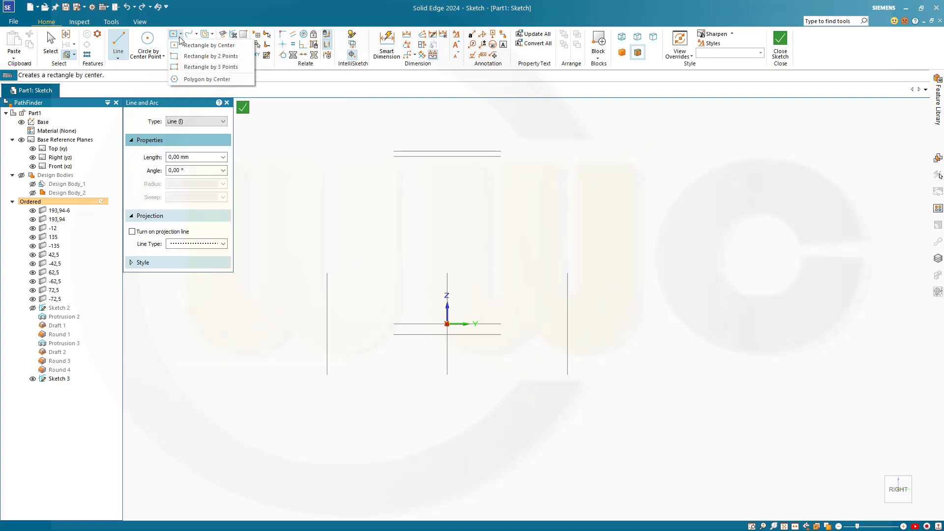
click(210, 56)
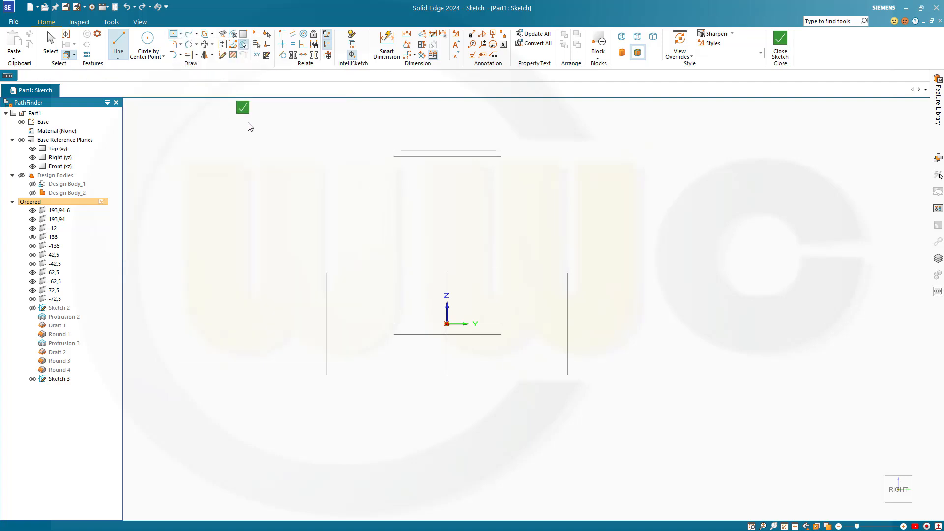
click(356, 145)
click(380, 390)
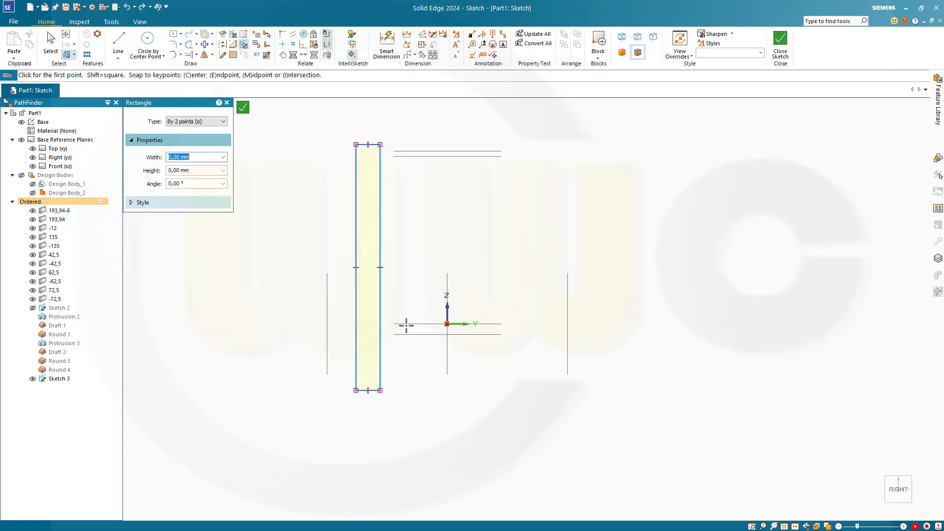
key(Escape)
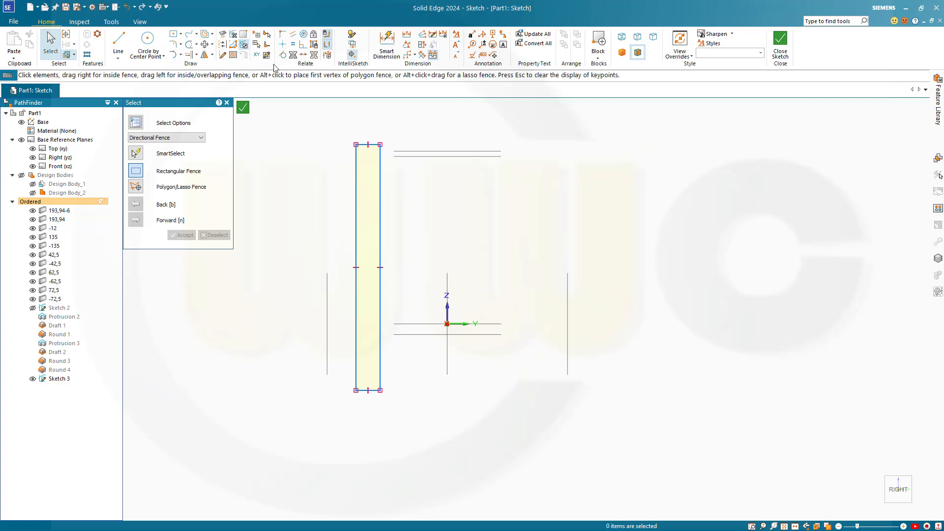
- Make the rectangle's bottom edge collinear with plane -12
click(304, 54)
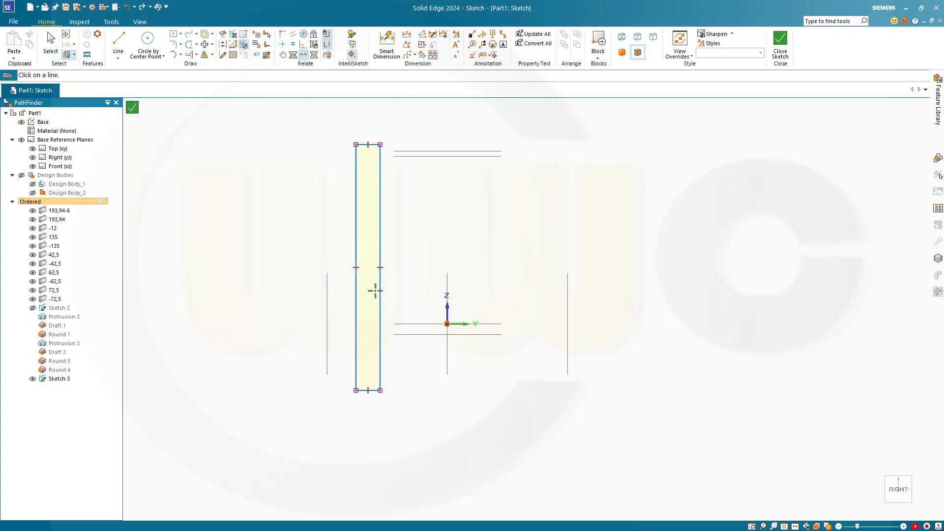
scroll(380, 379, down, 2)
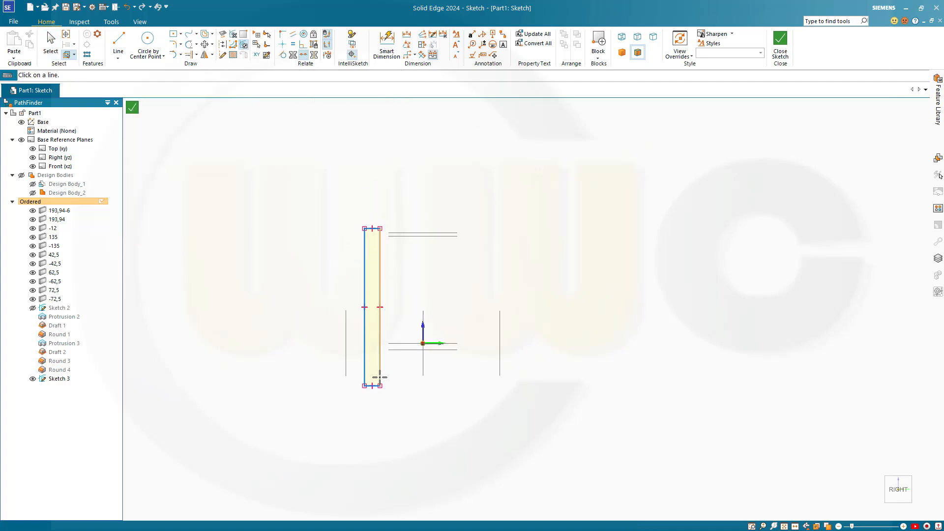
scroll(381, 385, up, 5)
click(376, 388)
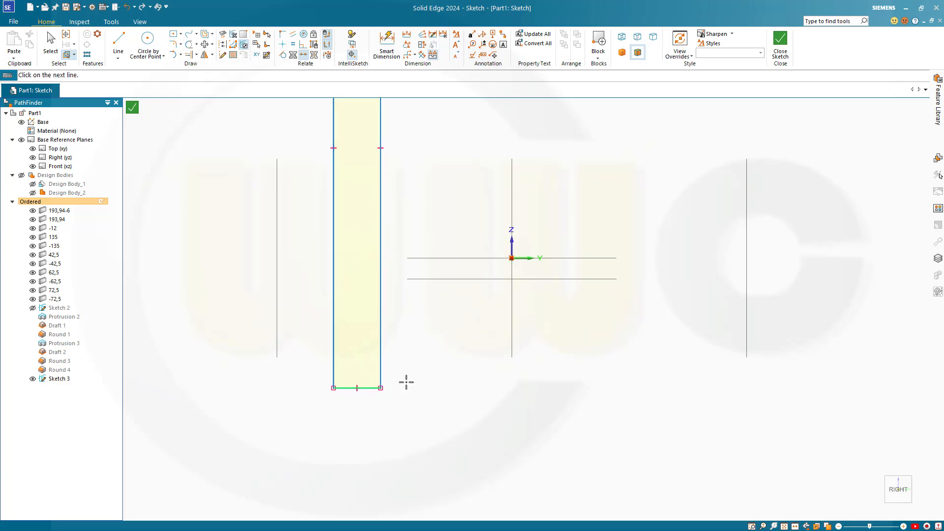
click(463, 279)
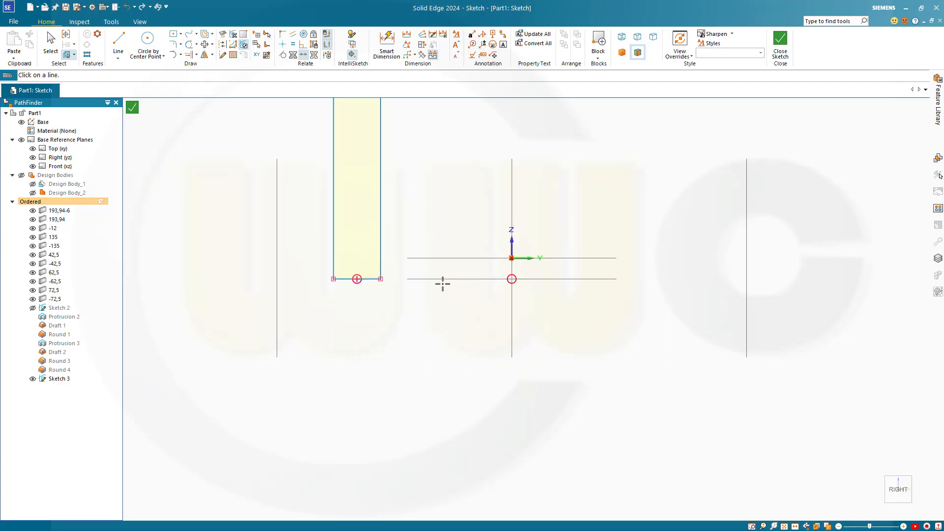
- Make the rectangle's top edge collinear with plane 193,94, the upper of the two planes above the origin
scroll(445, 187, up, 1)
scroll(455, 167, down, 6)
shift+middle_drag(454, 141, 451, 320)
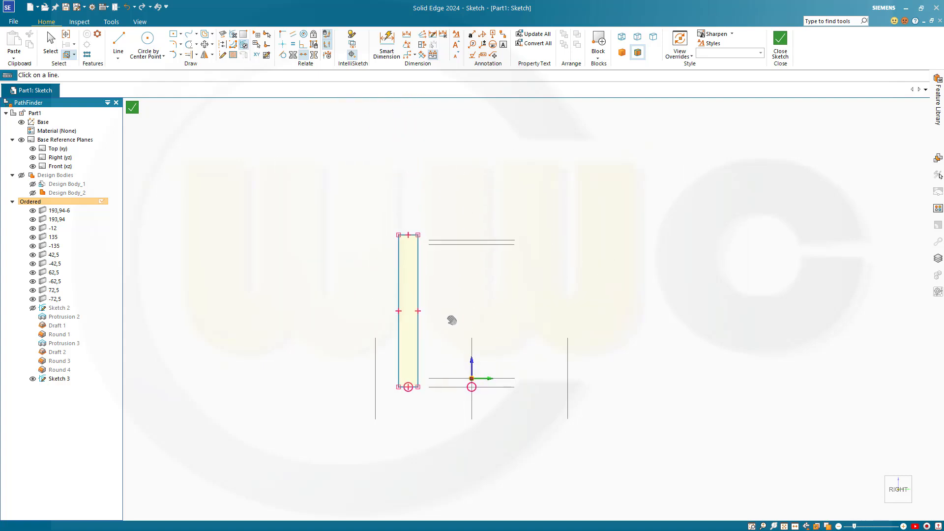
scroll(430, 282, up, 4)
click(390, 200)
click(454, 213)
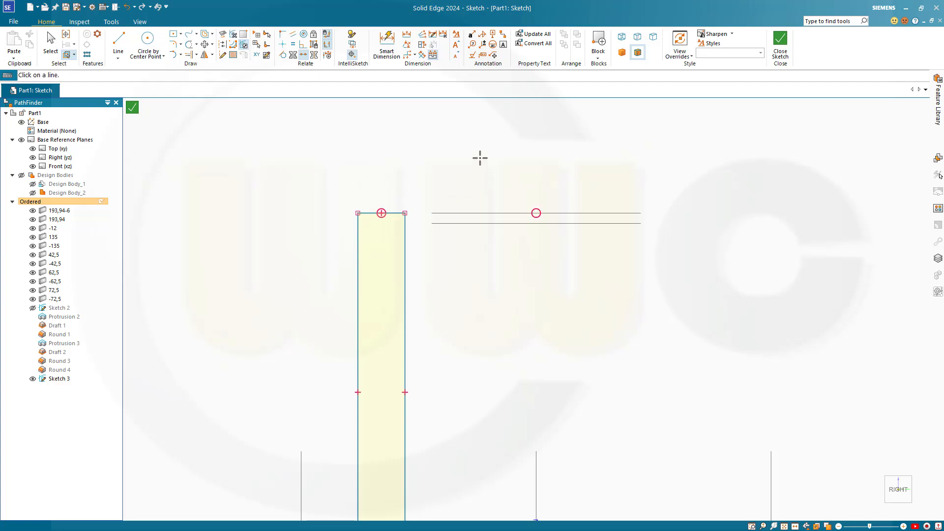
key(Escape)
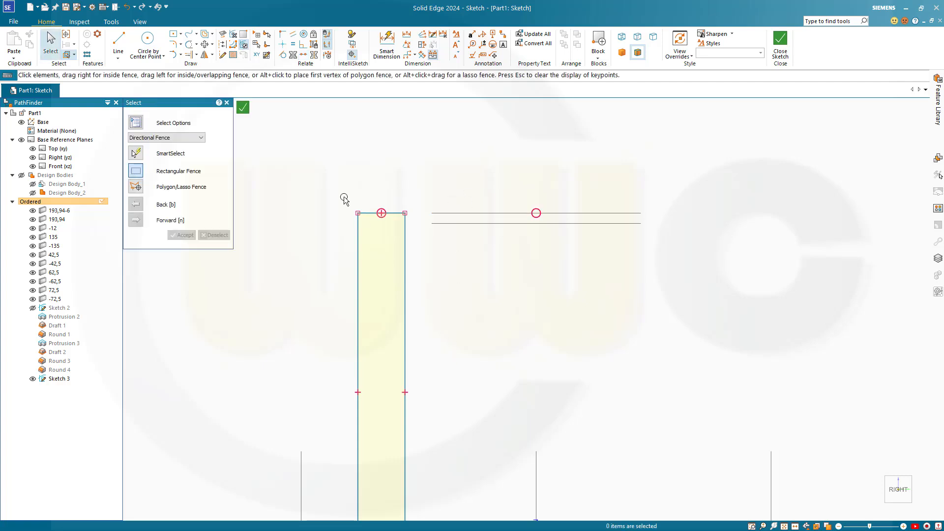
- Dimension the rectangle's width between its two vertical edges and set it to 3 mm
click(388, 45)
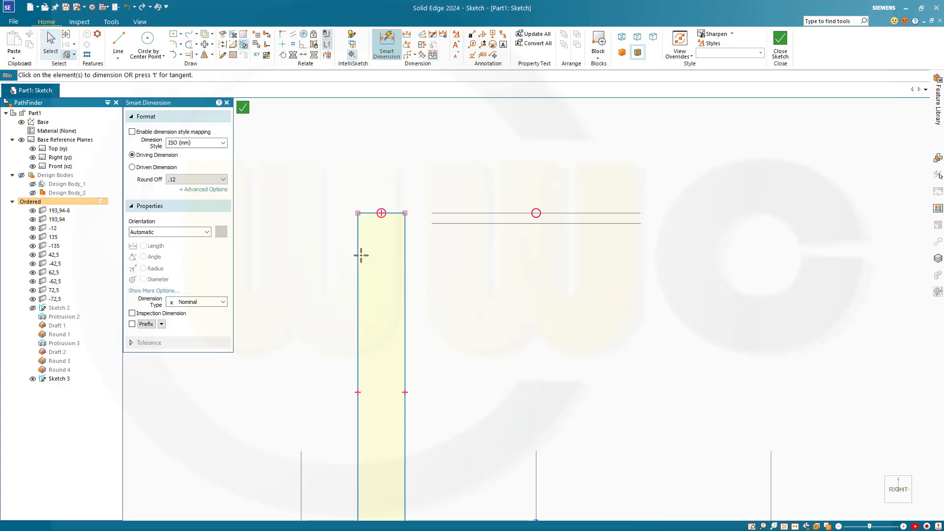
click(404, 263)
click(358, 267)
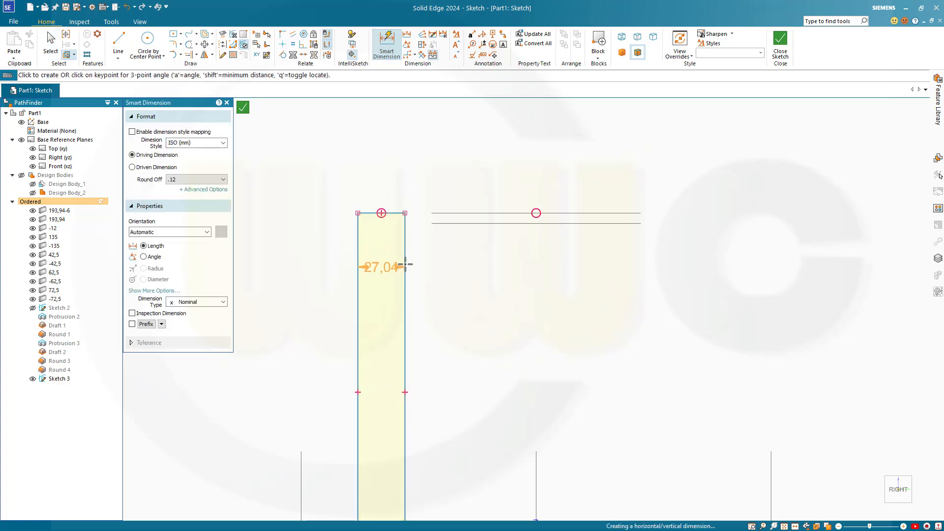
click(384, 186)
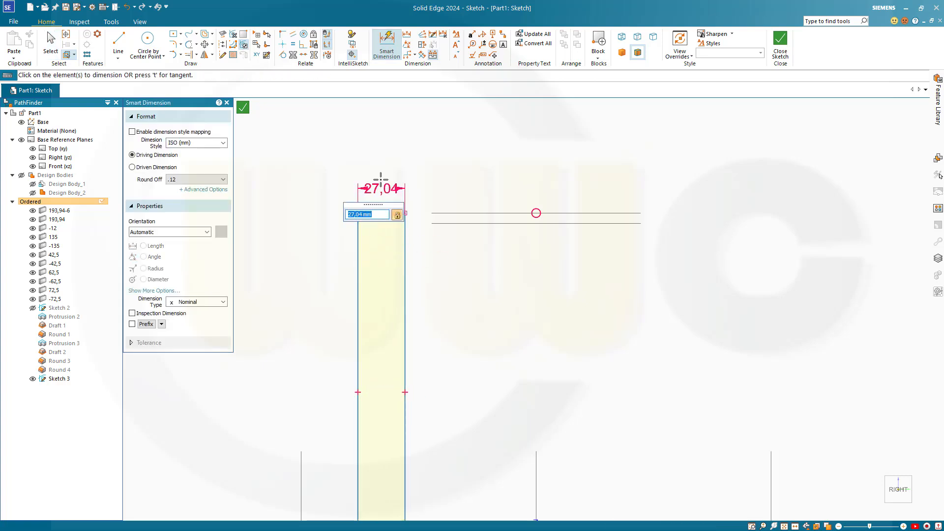
text(3)
key(Return)
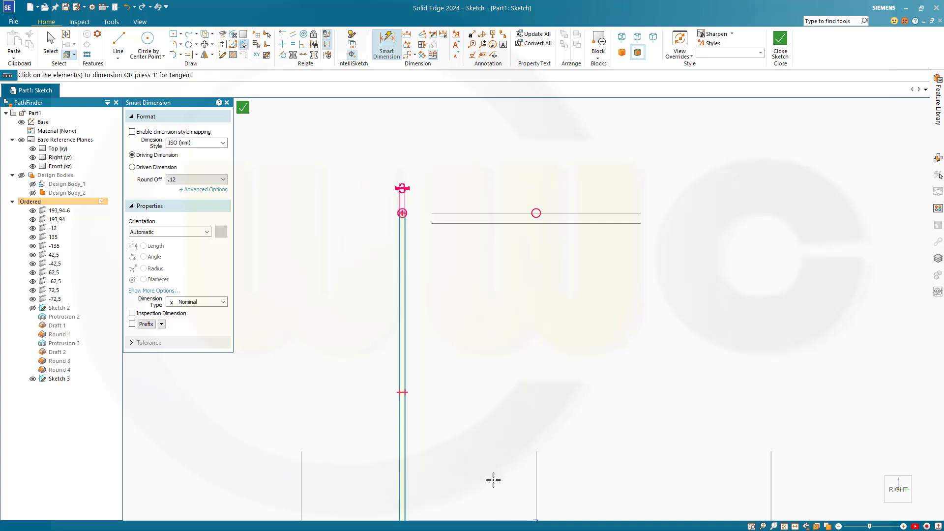
- Dimension the distance from plane -135 to the rectangle's nearer vertical edge as 43,5 mm, and finish the sketch
click(301, 468)
click(399, 468)
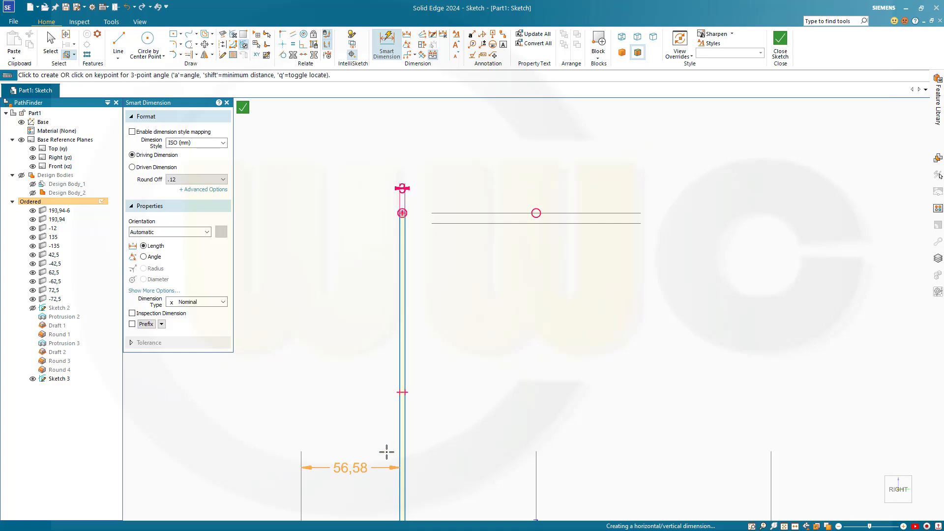
click(354, 422)
text(4)
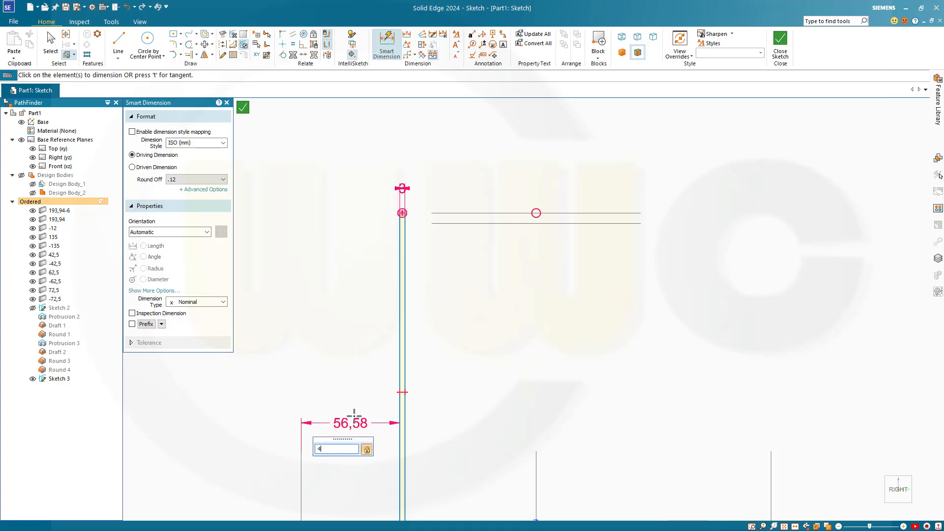
key(Return)
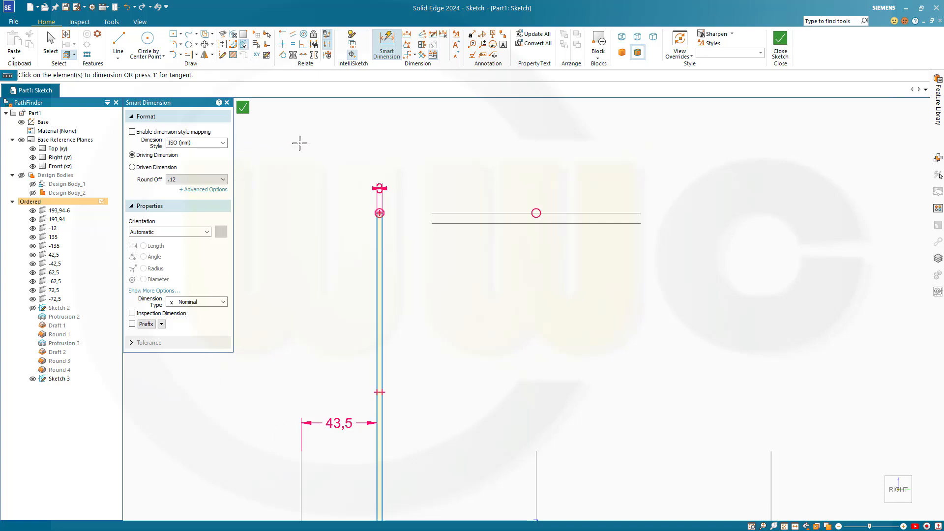
key(Escape)
click(782, 47)
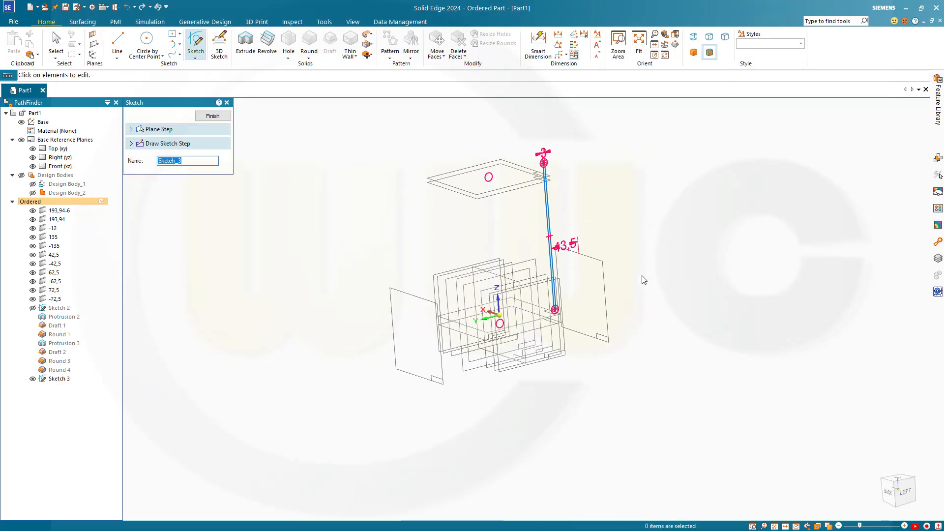
middle_drag(640, 286, 269, 187)
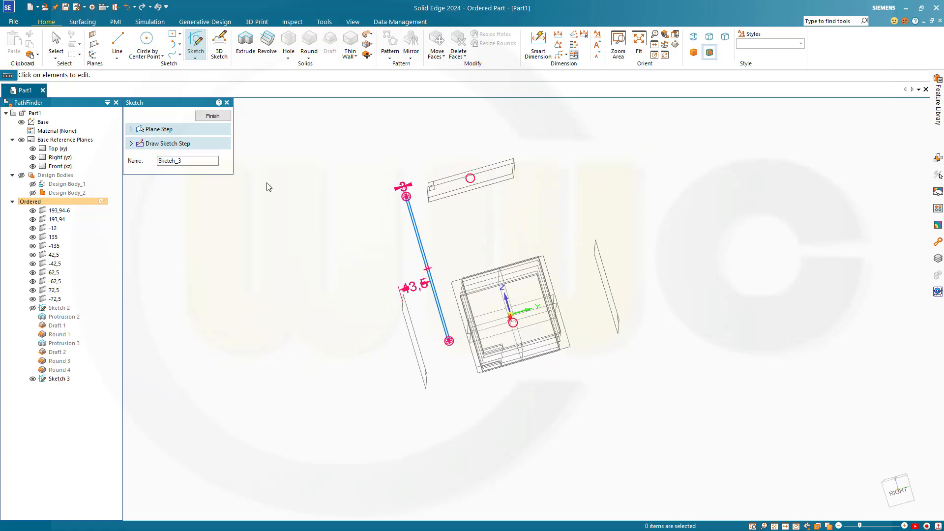
click(213, 117)
click(214, 117)
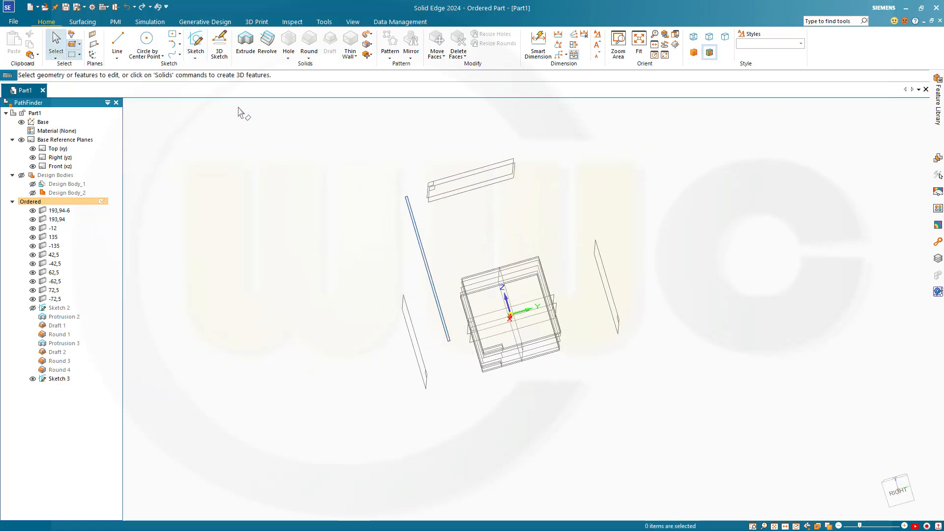
- Extrude the 3 mm wide rectangle with a From/To extent from plane 72,5 to plane -72,5 and close the Extrude command
click(243, 49)
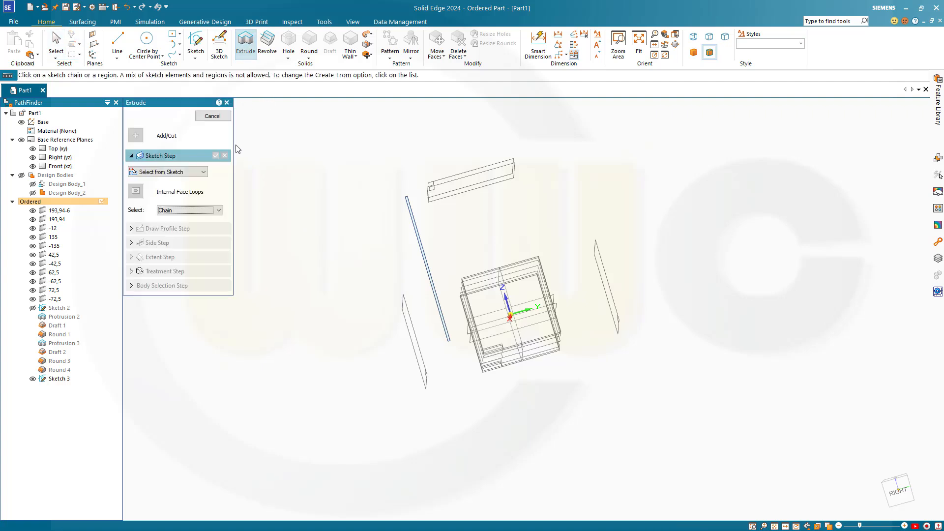
click(420, 243)
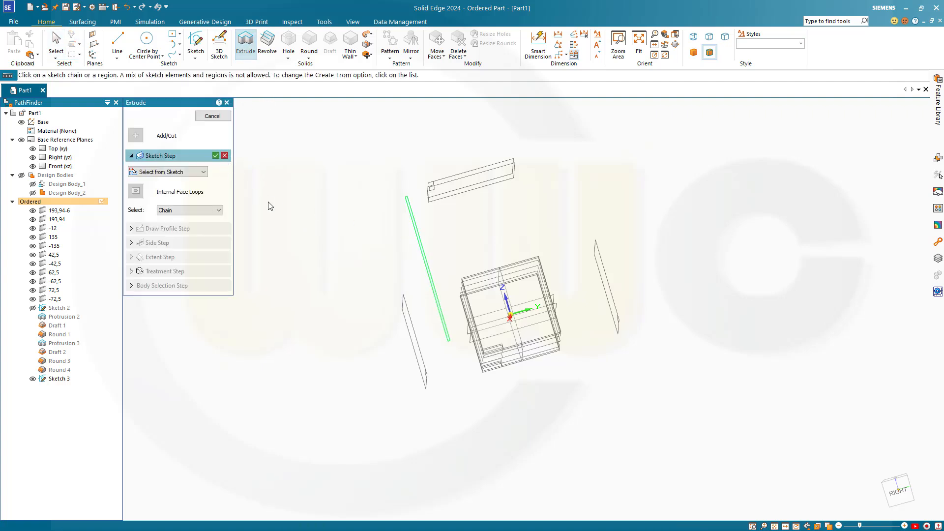
click(216, 155)
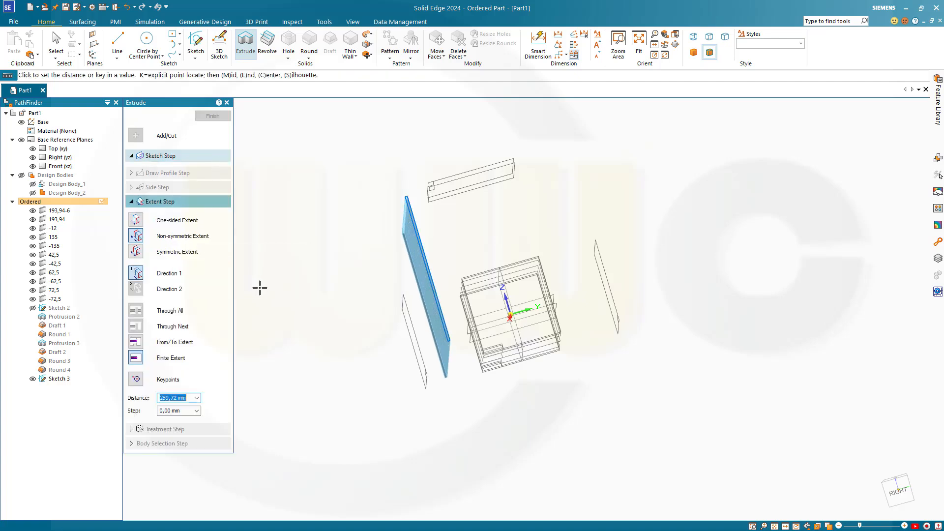
click(180, 345)
middle_drag(287, 330, 337, 321)
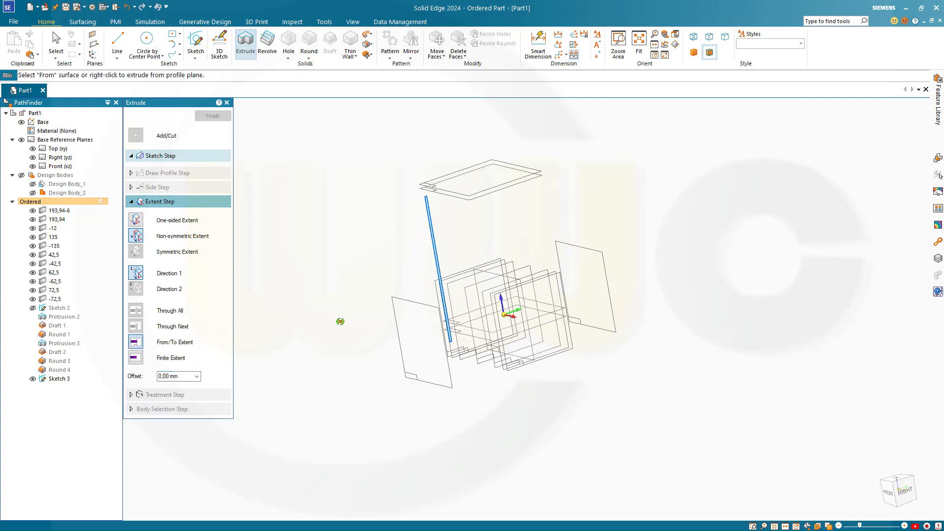
click(56, 291)
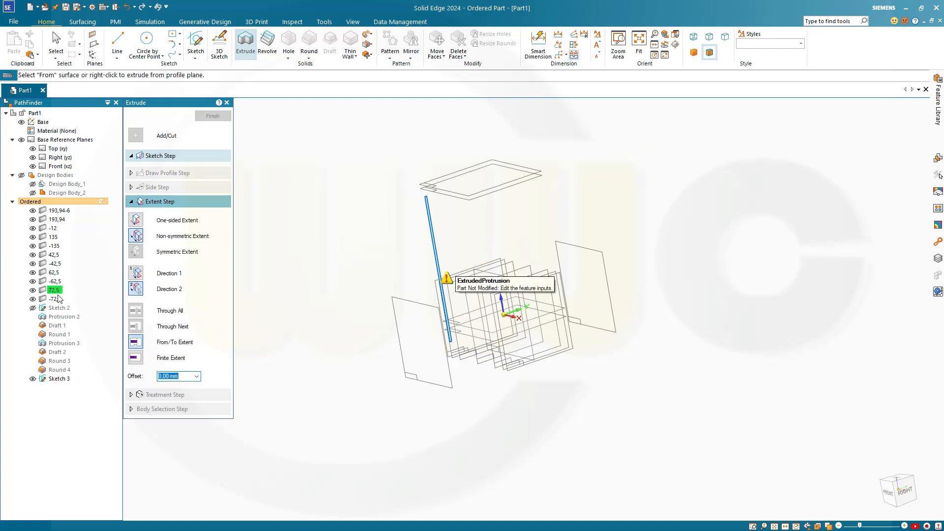
click(58, 299)
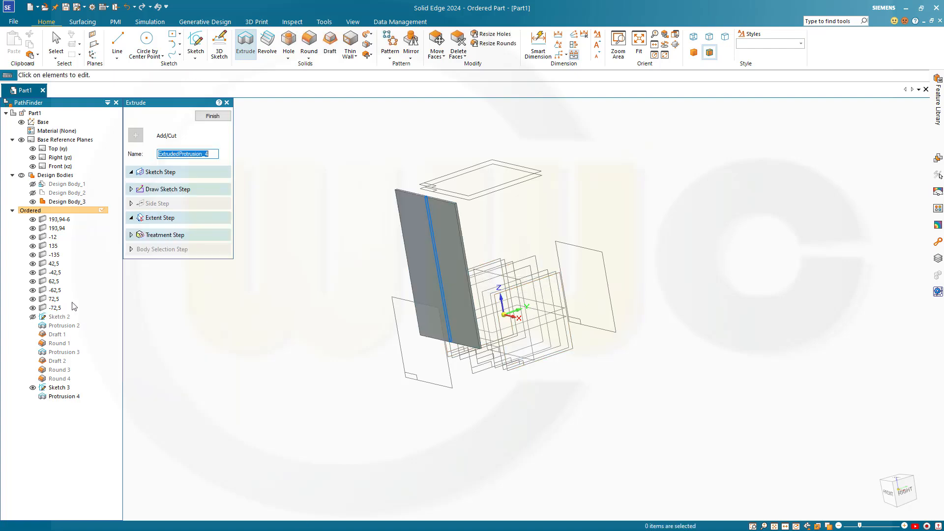
click(217, 117)
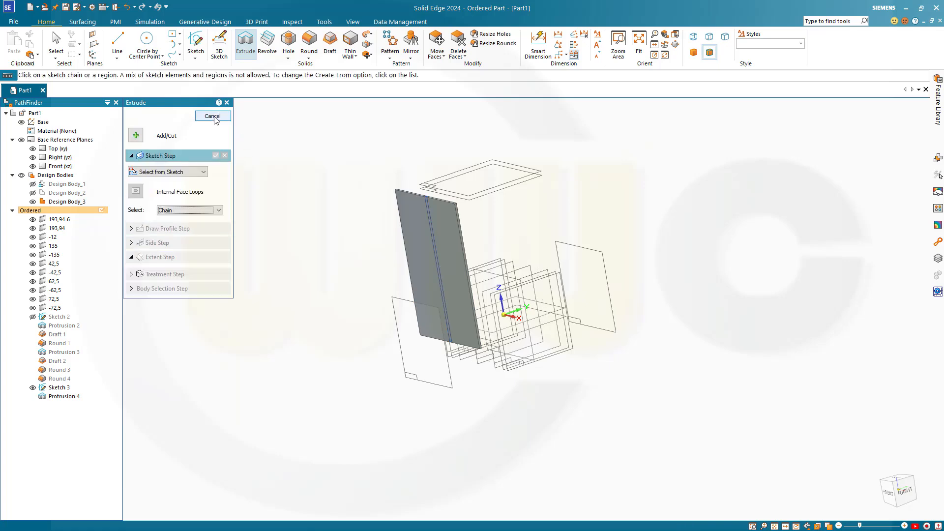
click(227, 102)
- Start a body pattern of Design Body_3 and open its pattern profile sketch on the Right (yz) plane
middle_drag(301, 244, 255, 236)
scroll(403, 143, up, 3)
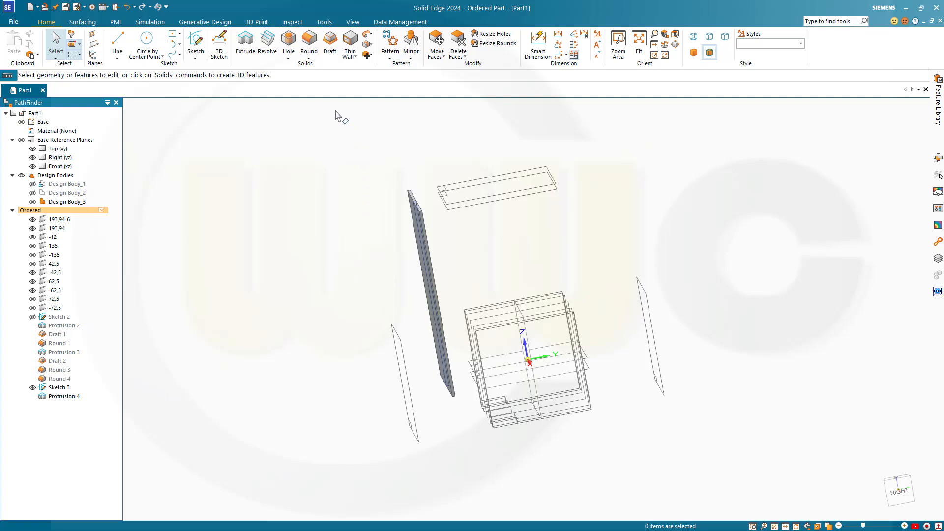
click(390, 41)
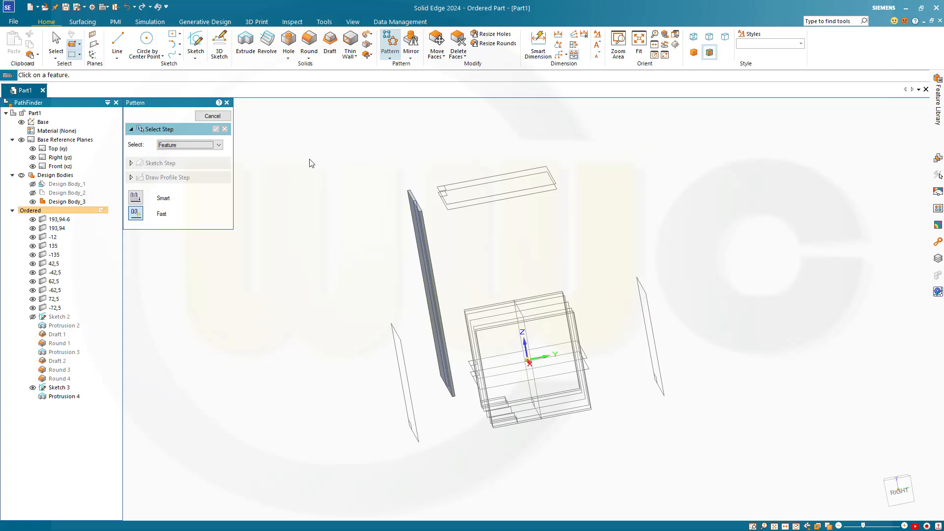
click(219, 146)
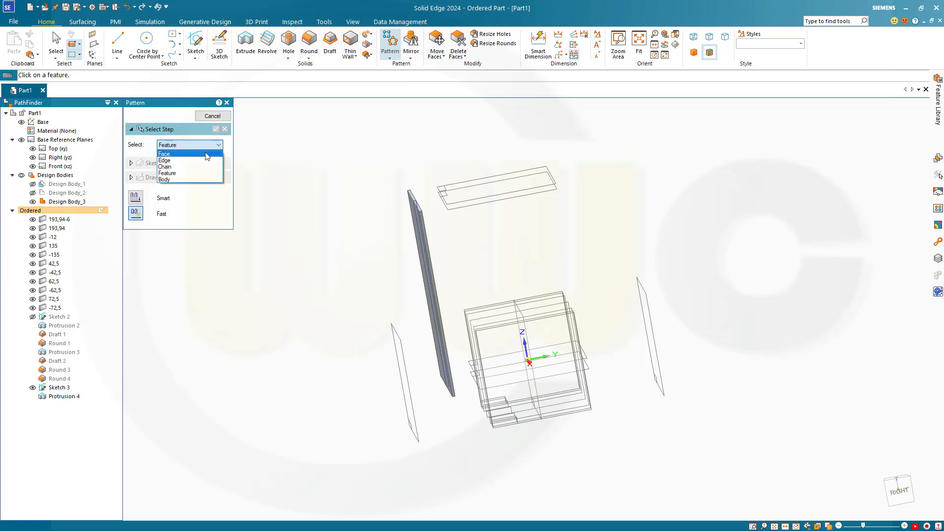
click(206, 179)
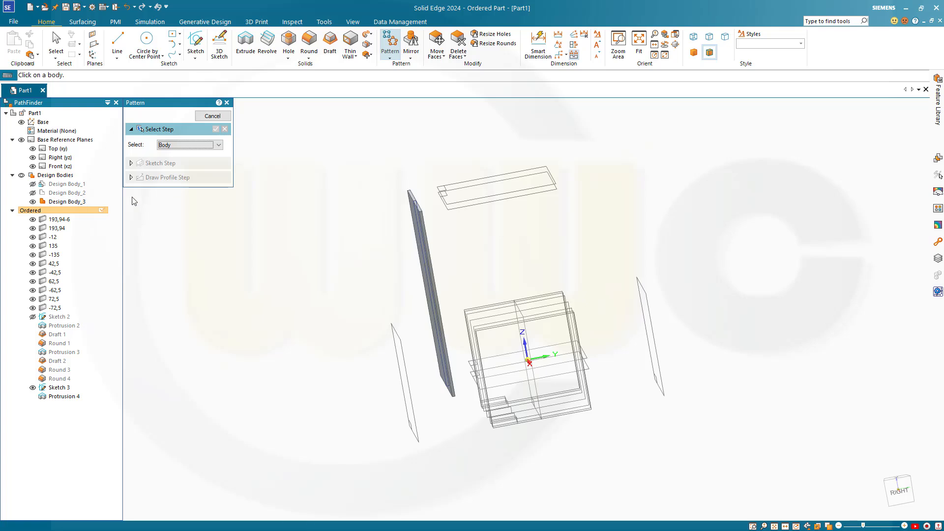
click(73, 202)
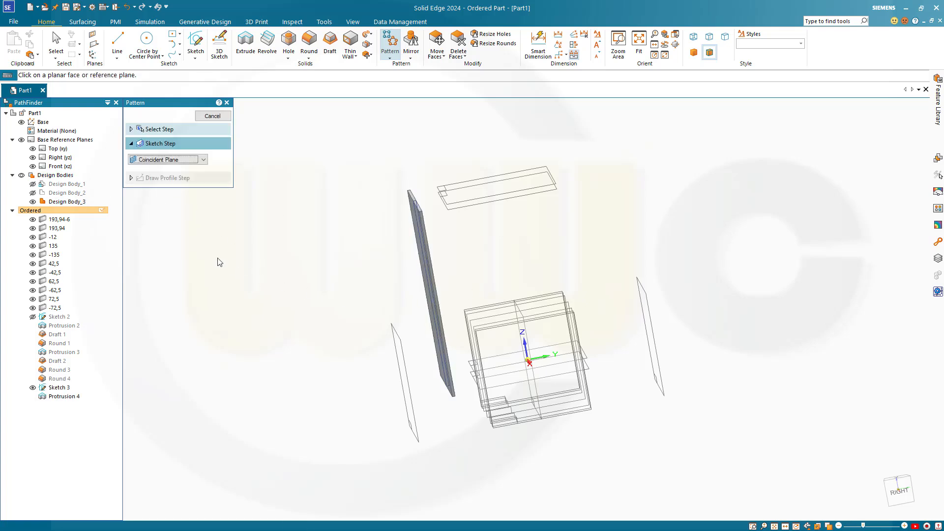
click(60, 158)
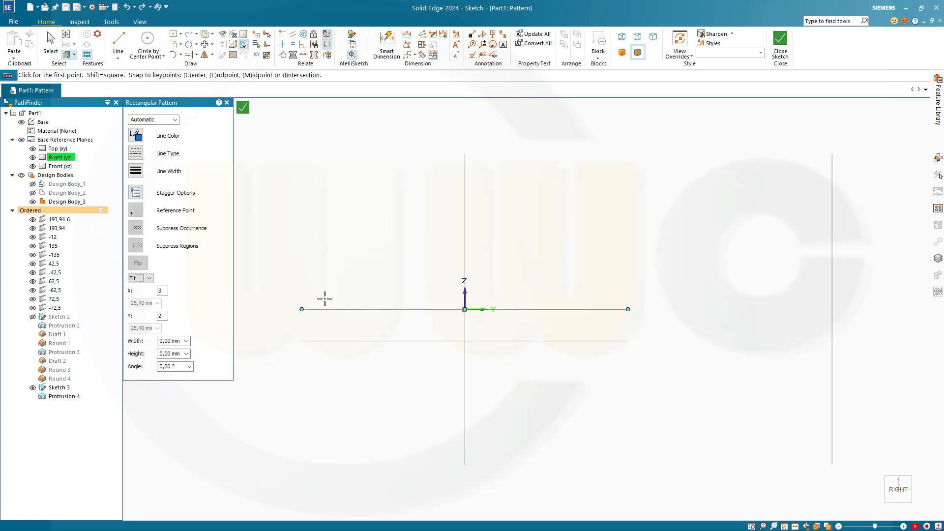
- Draw the rectangular pattern profile about 112 mm wide and 38 mm high above the Y axis, and set its spacing mode to Fixed
click(324, 299)
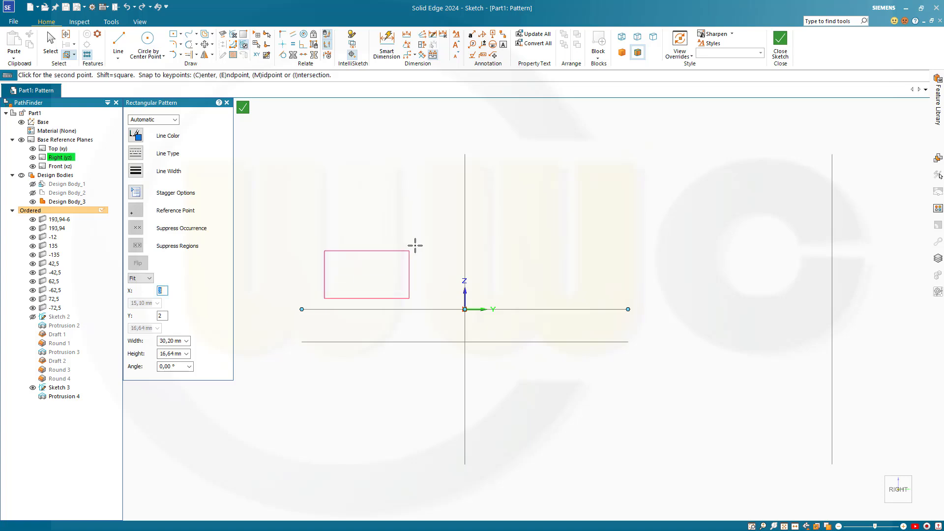
click(628, 196)
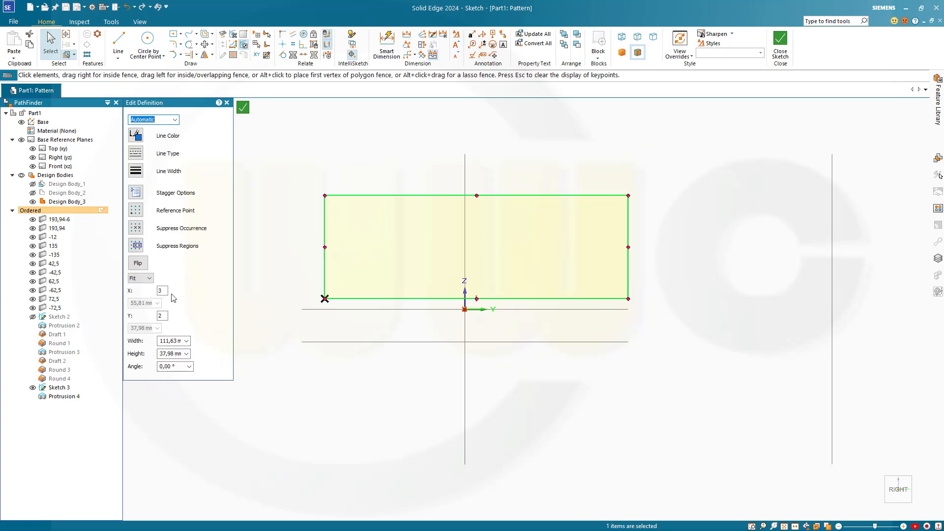
click(149, 279)
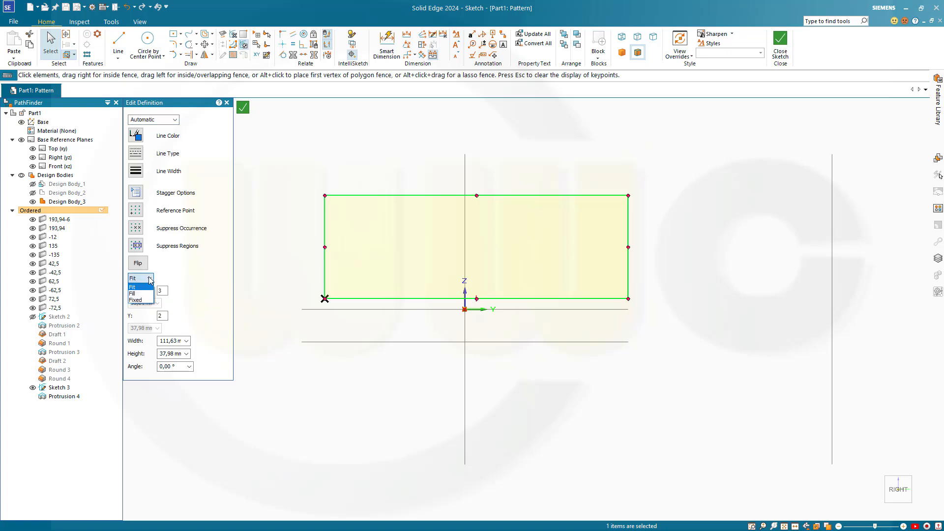
click(140, 300)
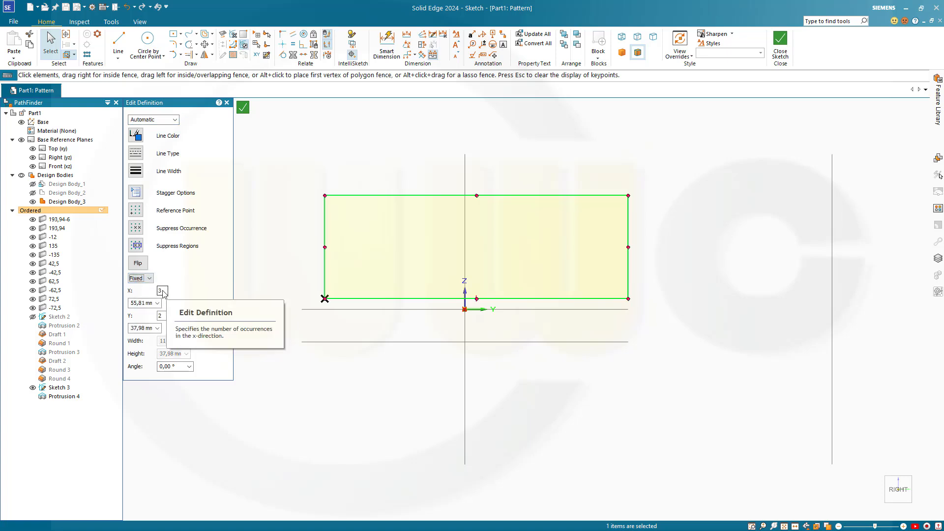
- Set the pattern to 6 occurrences in X with 33 mm spacing and 1 occurrence in Y
click(161, 292)
drag(162, 292, 147, 294)
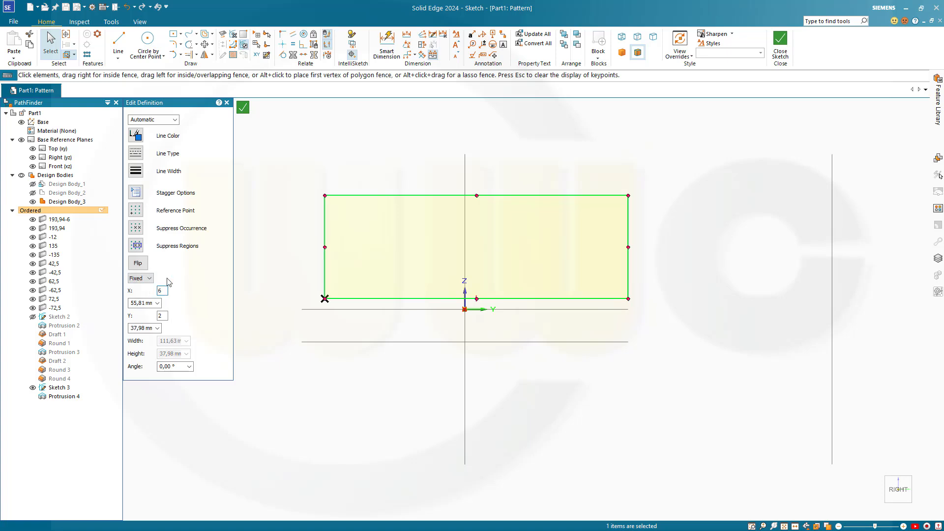
key(Tab)
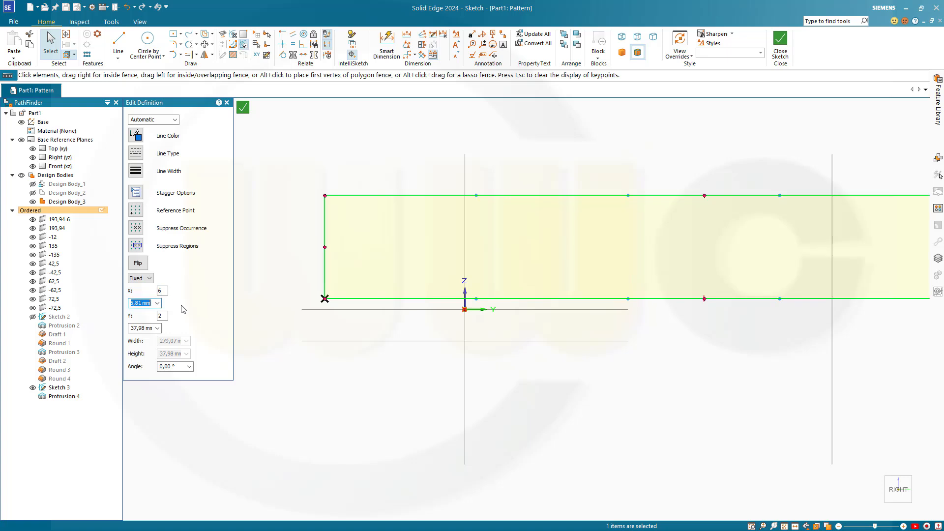
click(164, 316)
key(BackSpace)
text(1)
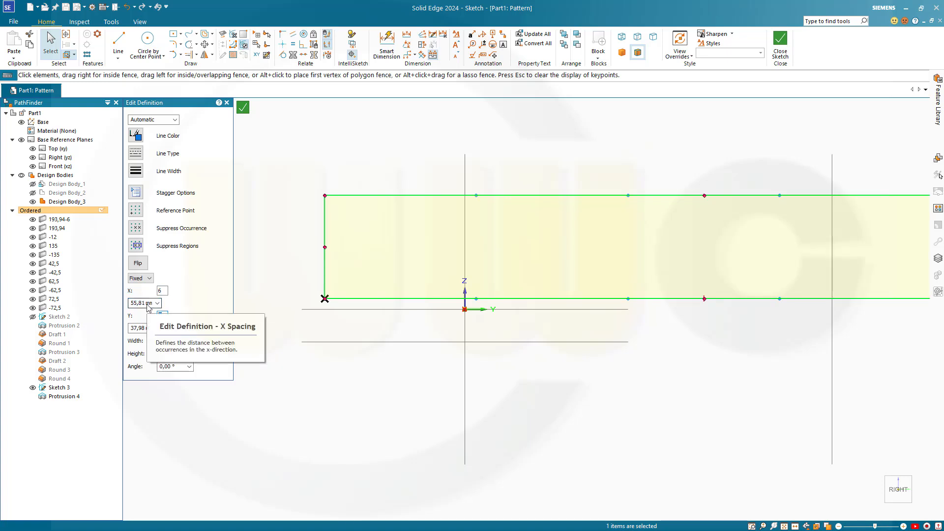
key(Tab)
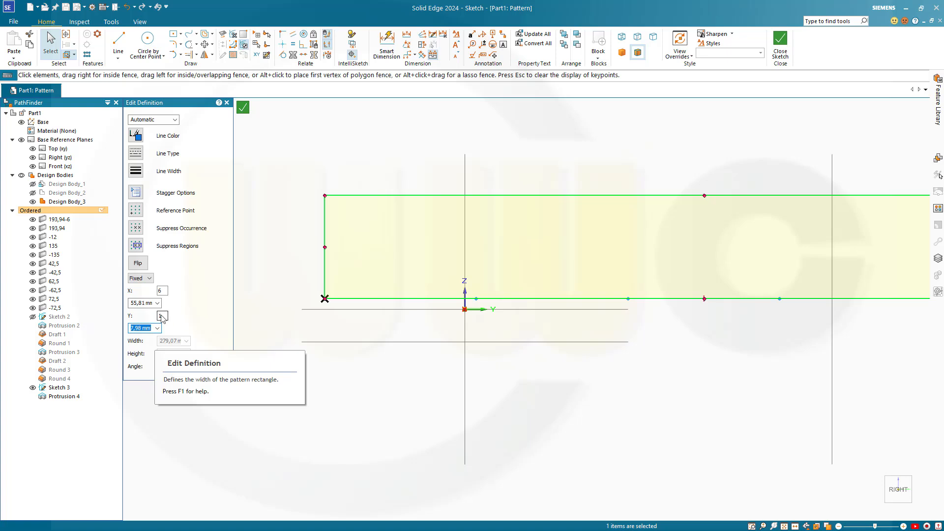
click(133, 303)
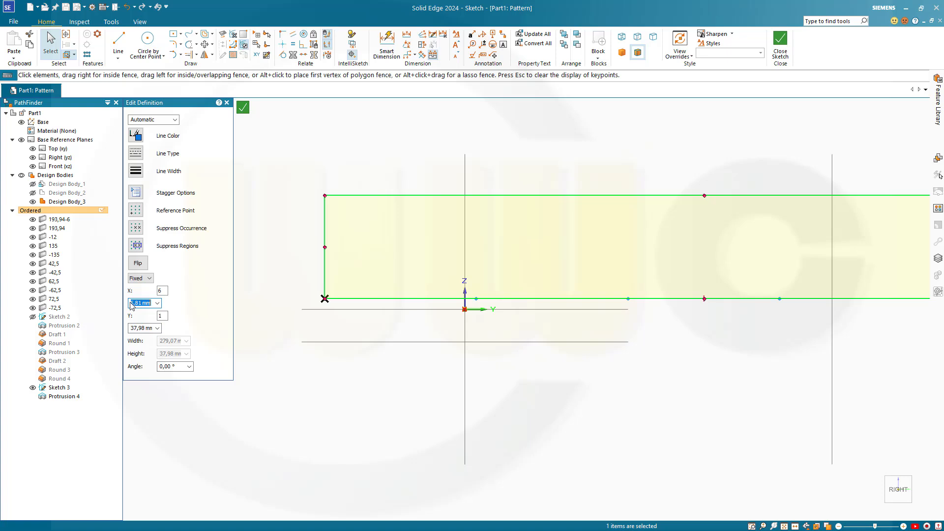
text(33)
key(Tab)
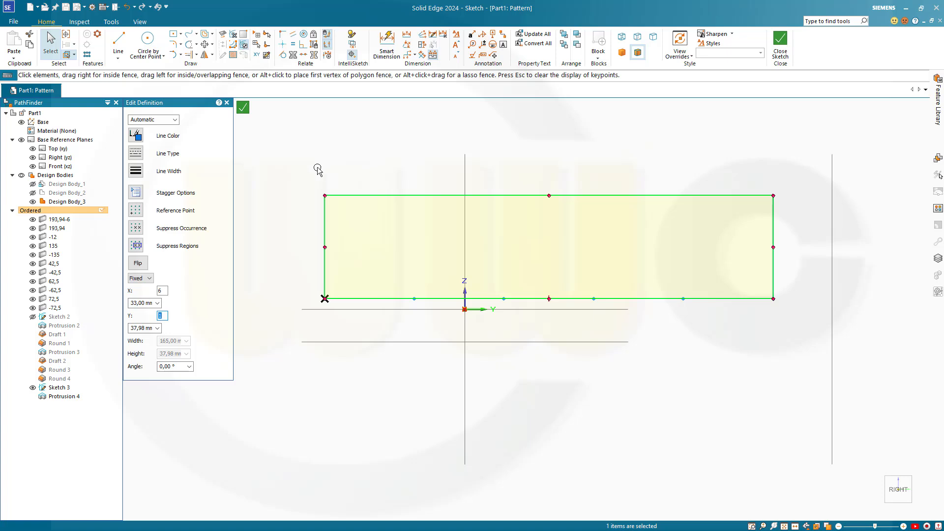
- Make the pattern rectangle's lower edge collinear with the horizontal reference plane through the origin
scroll(283, 178, up, 1)
scroll(293, 190, up, 1)
scroll(295, 192, down, 1)
scroll(295, 192, down, 1)
scroll(294, 214, down, 1)
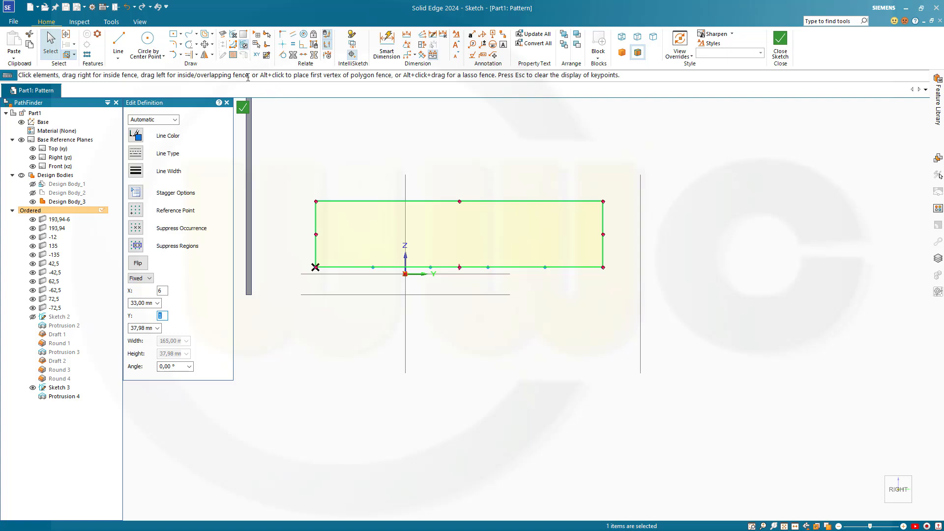
click(304, 55)
click(334, 267)
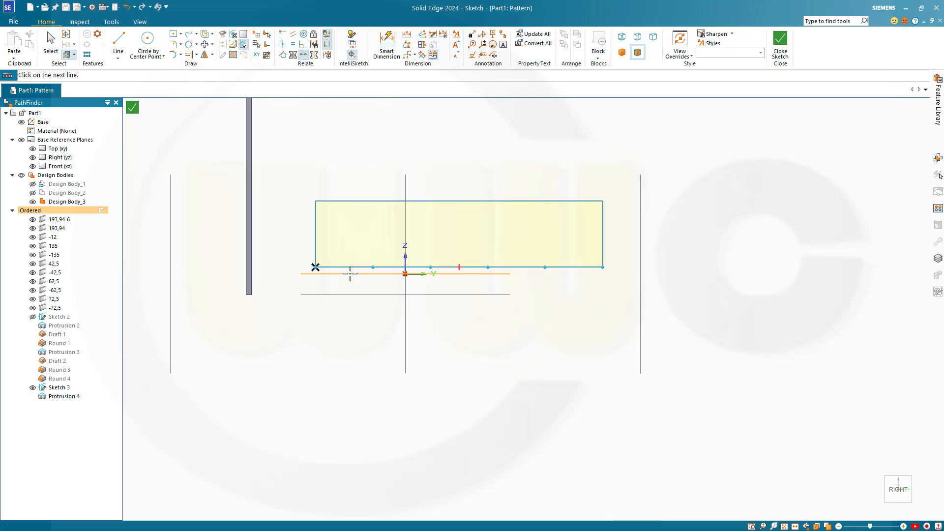
click(351, 274)
key(Escape)
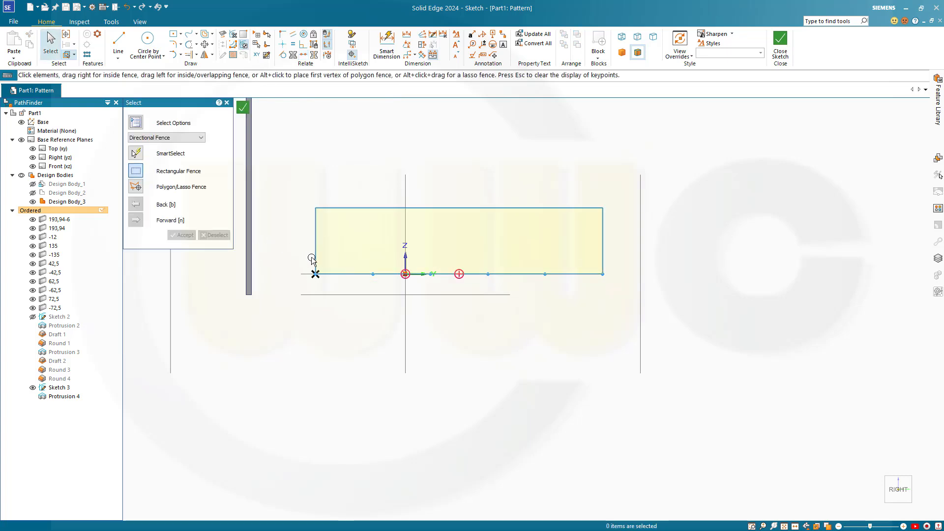
- Dimension the distance from plane -135 to the pattern's reference corner, close the profile, and finish the body pattern
click(387, 43)
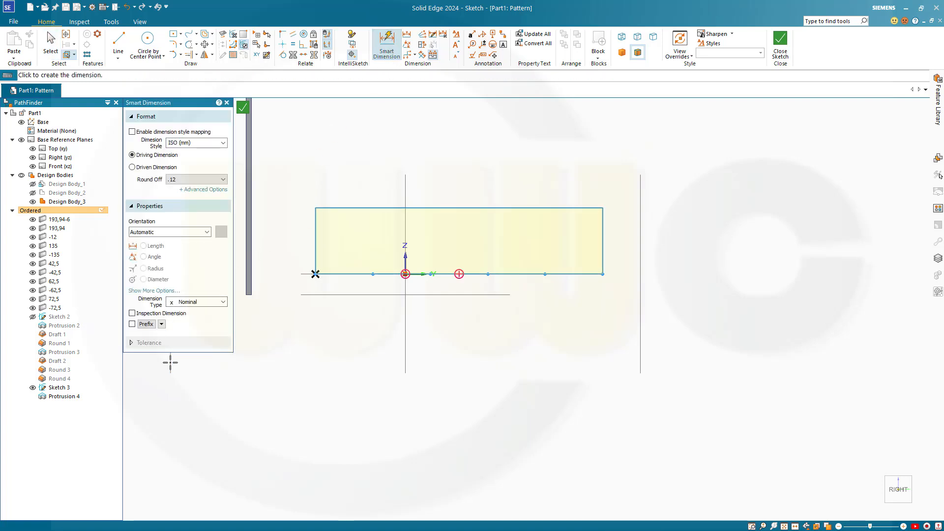
click(315, 274)
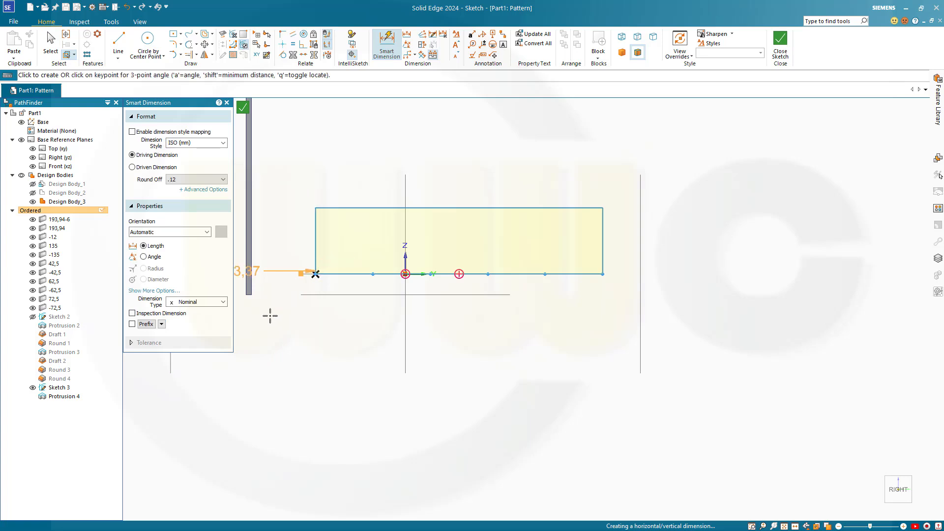
click(270, 329)
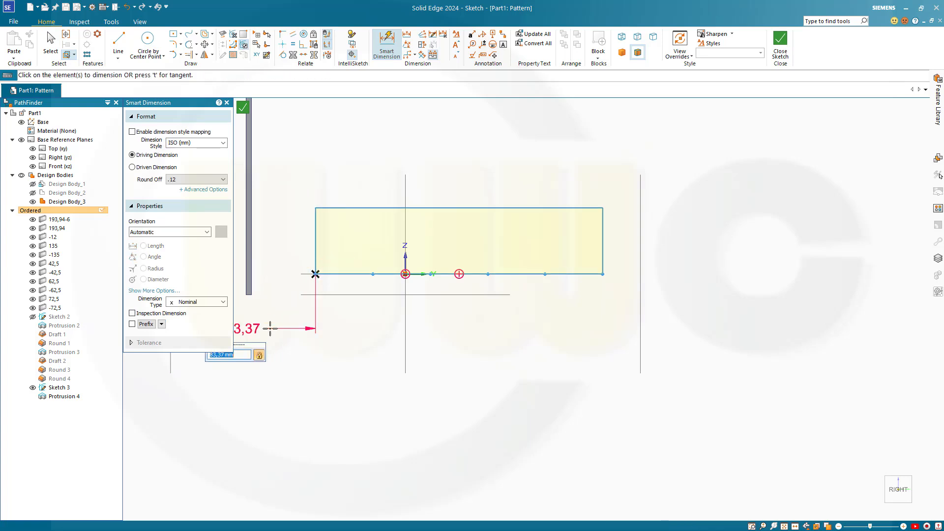
text(45)
click(243, 108)
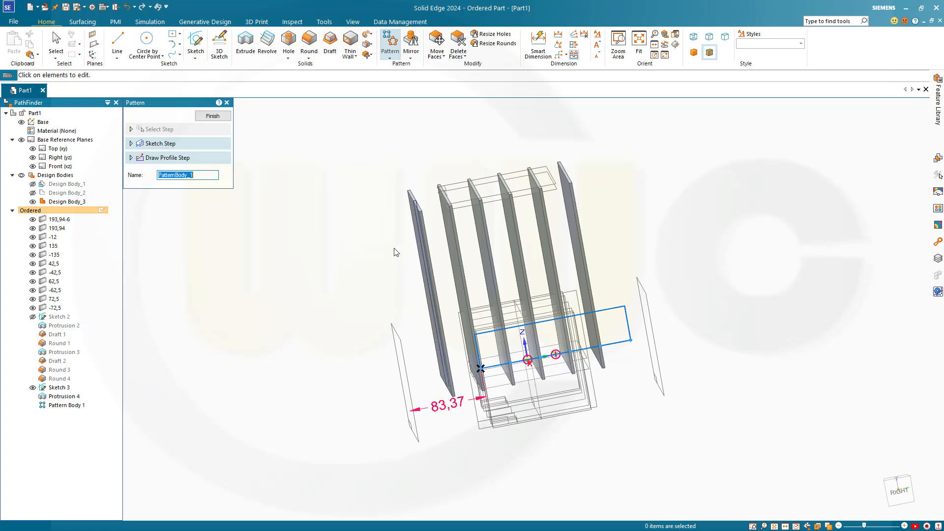
click(219, 117)
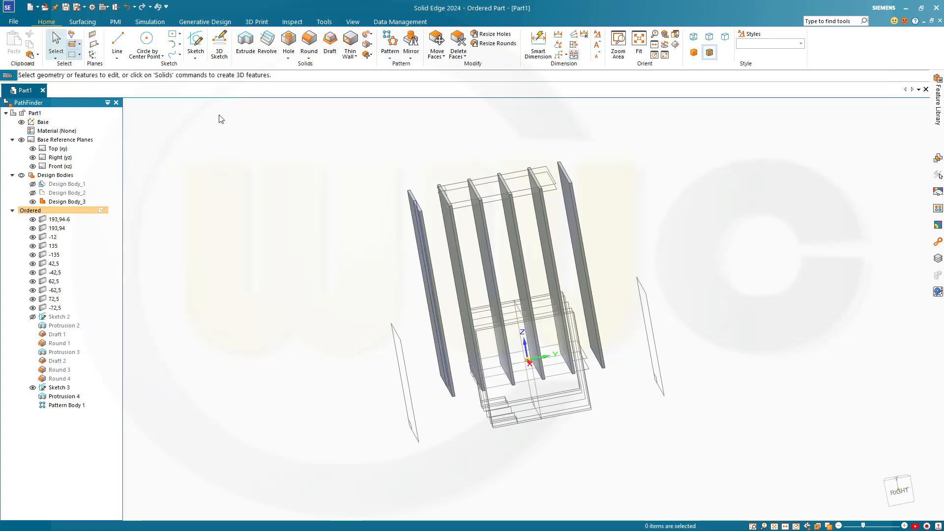
- Examine the patterned plates, check the plate's offset dimension from plane -135 in Sketch 3, and close the sketch
middle_drag(353, 220, 499, 230)
middle_drag(398, 199, 367, 208)
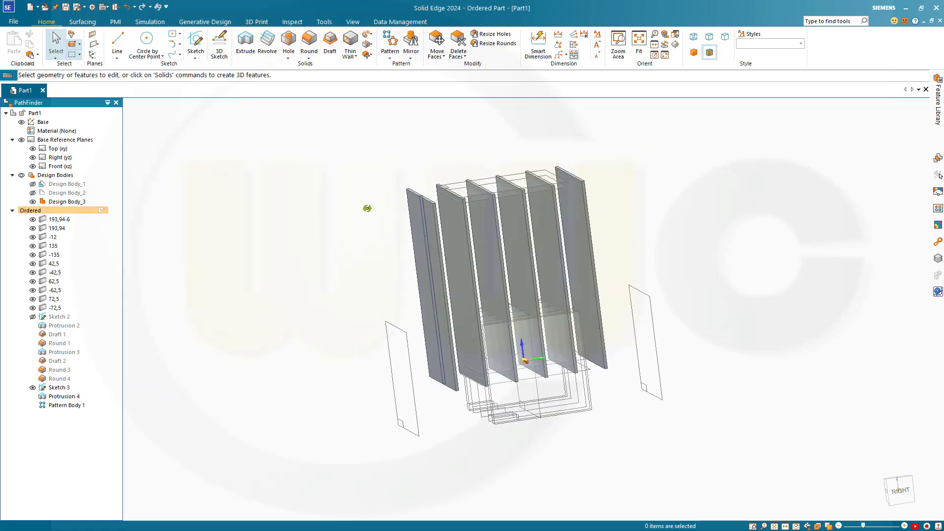
click(55, 389)
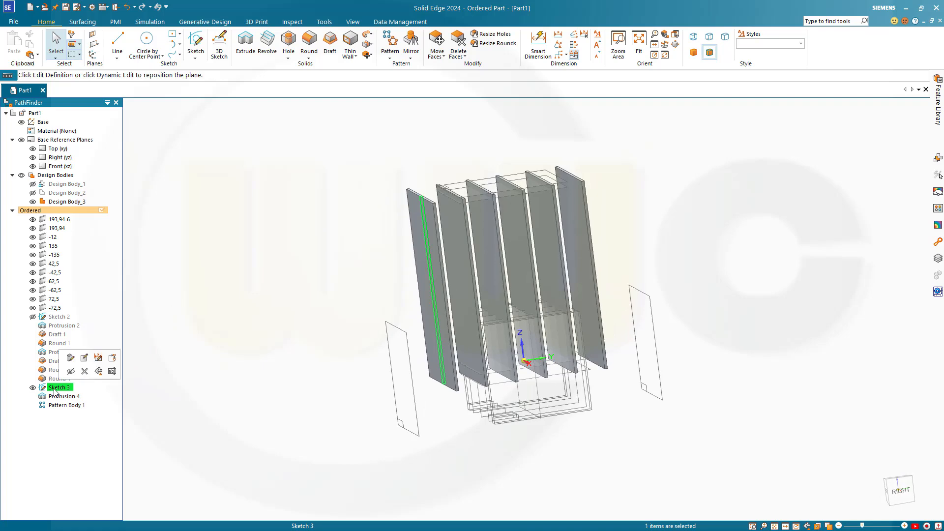
click(98, 357)
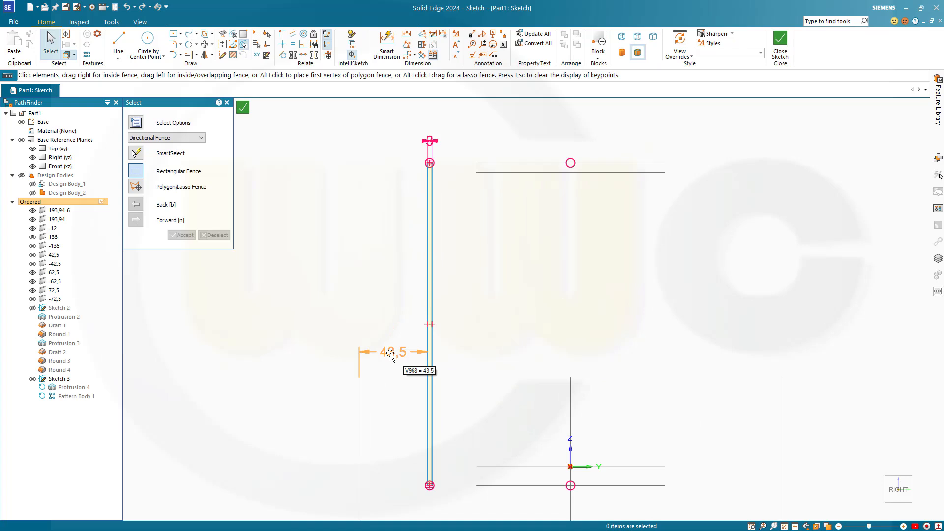
scroll(393, 356, up, 1)
scroll(410, 363, down, 3)
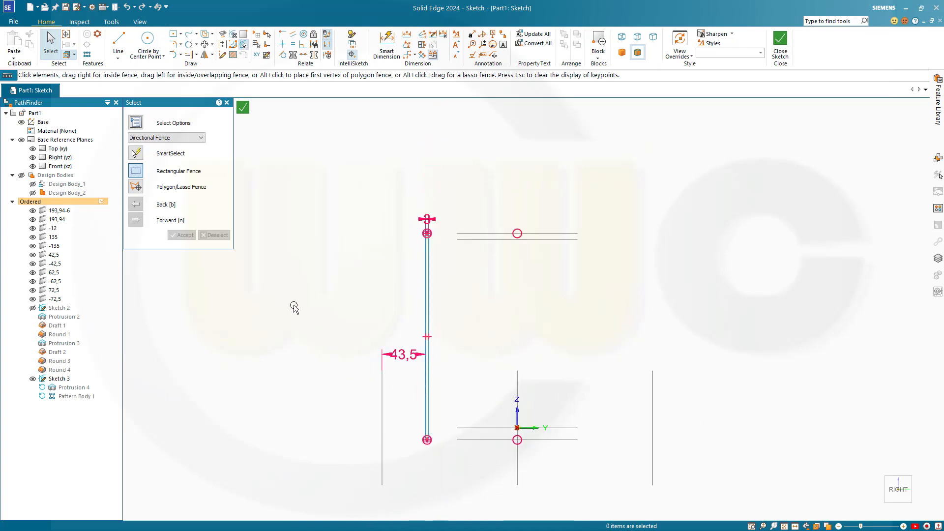
click(243, 108)
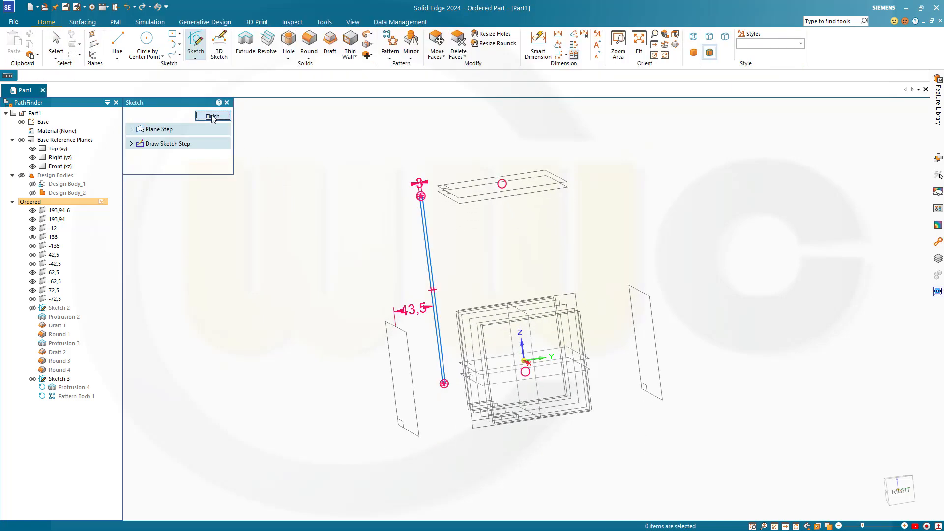
click(211, 116)
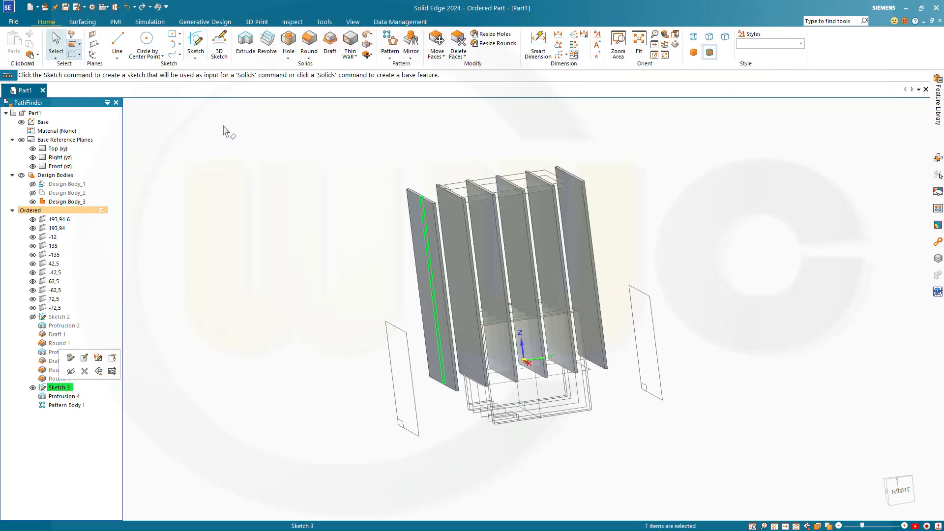
click(241, 246)
mouse_move(332, 291)
middle_down()
mouse_move(309, 293)
mouse_move(363, 323)
mouse_move(355, 316)
middle_up()
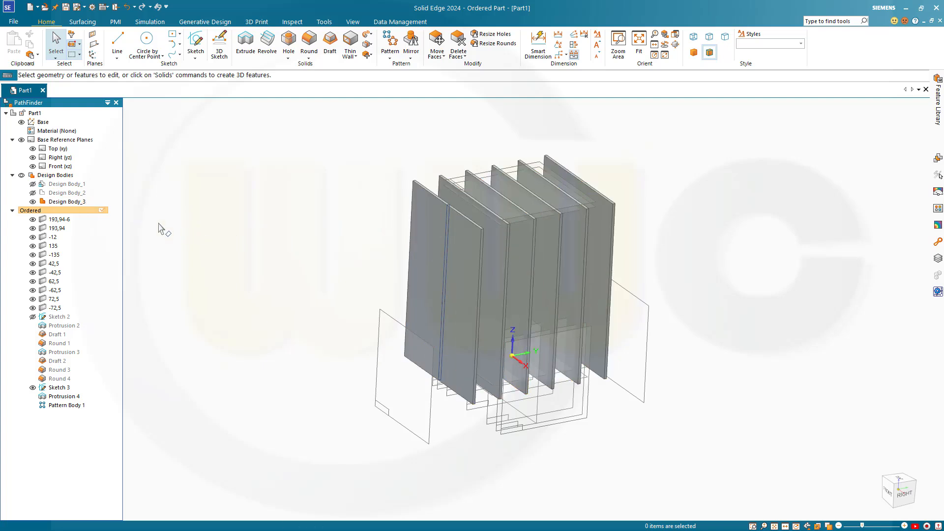
- Activate and show Design Body_2, and intersect it as the target with the patterned plates of Design Body_3 as the tool
double_click(58, 193)
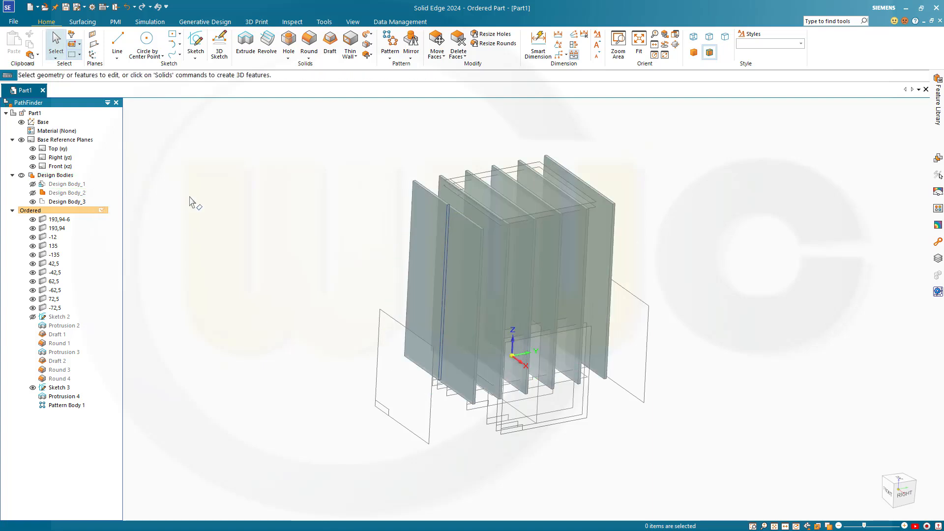
click(33, 193)
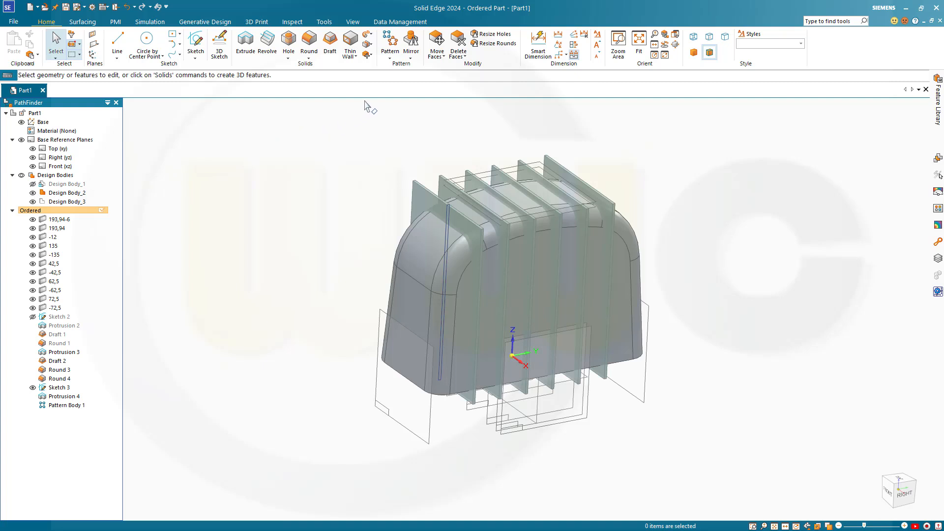
click(370, 56)
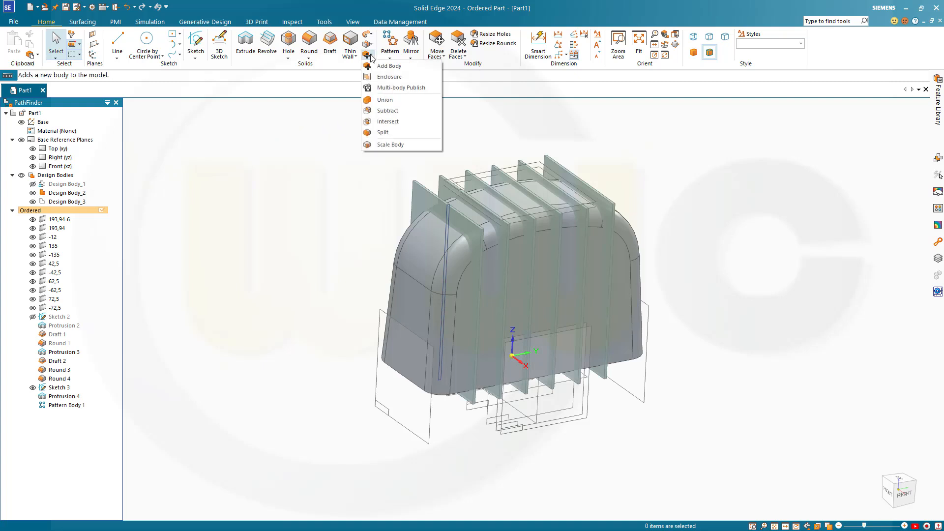
click(386, 121)
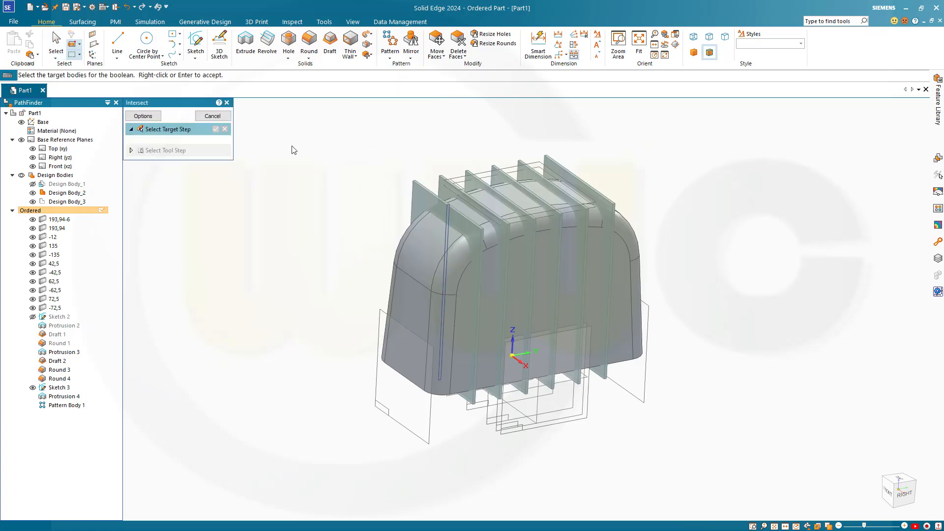
click(412, 260)
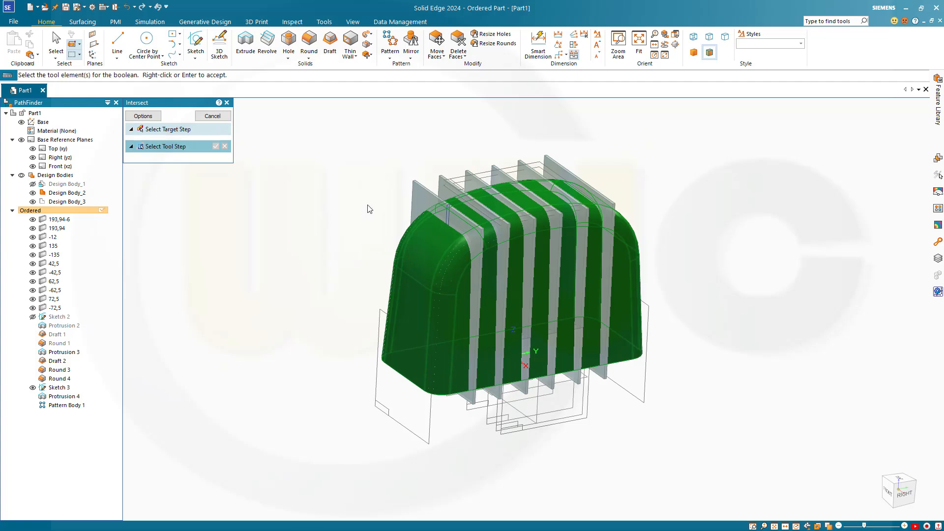
click(429, 196)
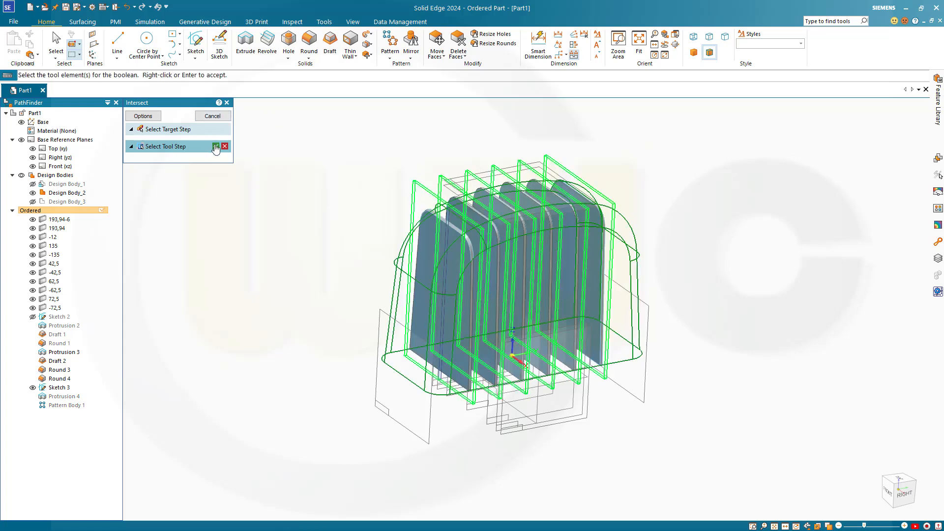
click(216, 146)
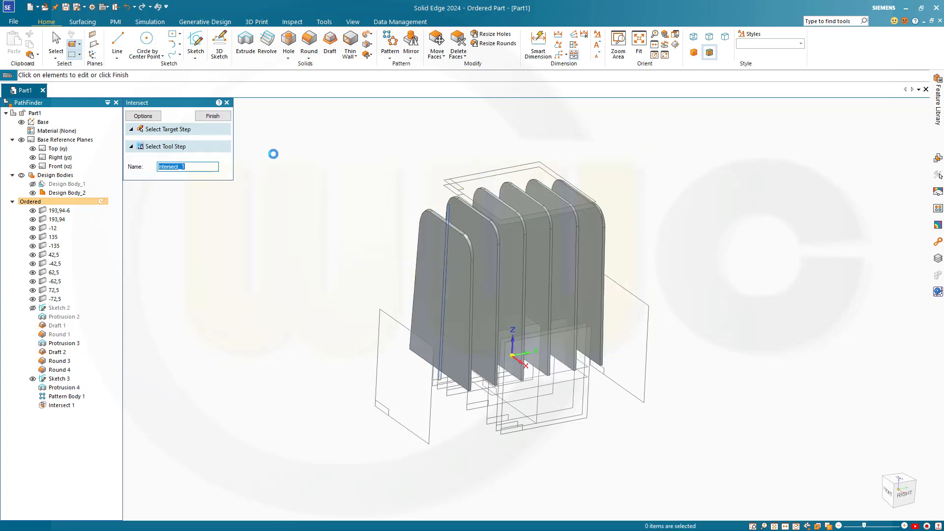
click(211, 118)
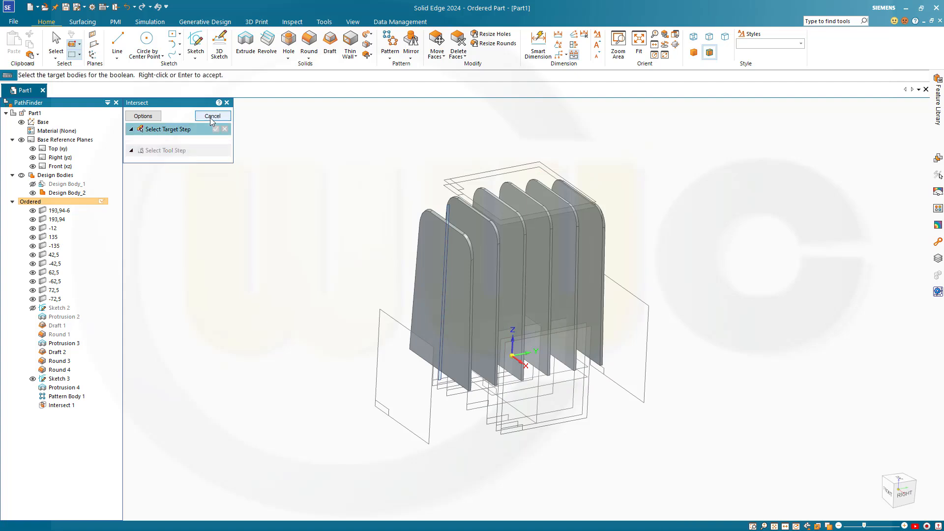
click(213, 116)
- Hide Sketch 3 and show Design Body_1 together with the intersected ribs
middle_drag(350, 226, 312, 208)
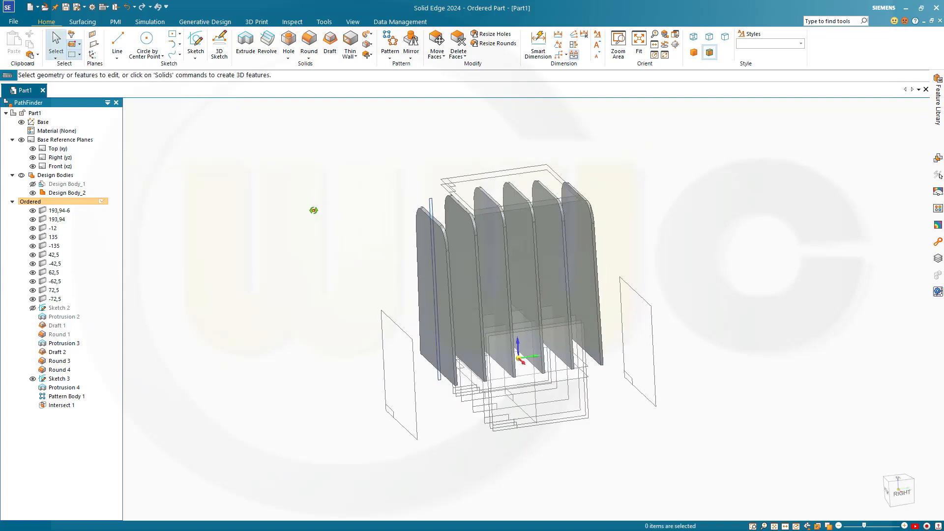
click(32, 380)
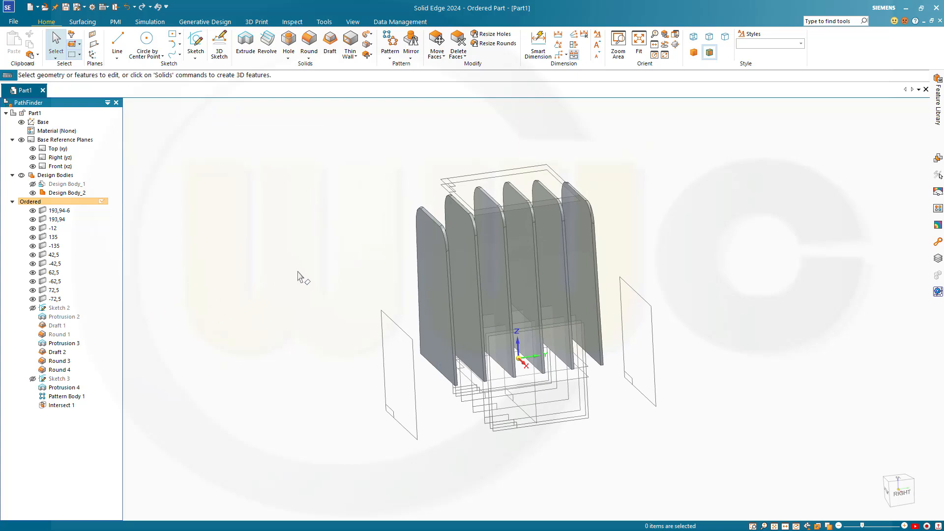
click(32, 185)
mouse_move(284, 275)
middle_down()
mouse_move(288, 244)
mouse_move(350, 246)
mouse_move(390, 276)
mouse_move(470, 307)
mouse_move(280, 253)
mouse_move(264, 264)
mouse_move(287, 276)
middle_up()
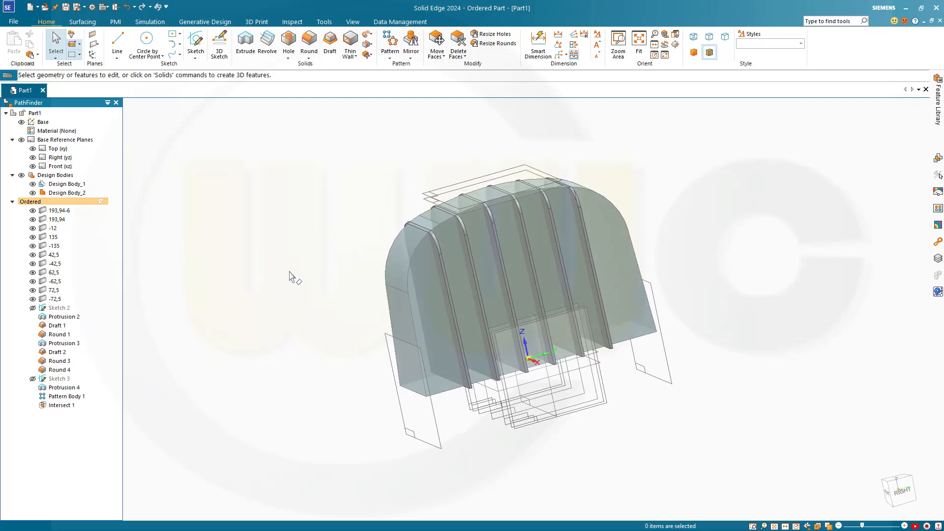